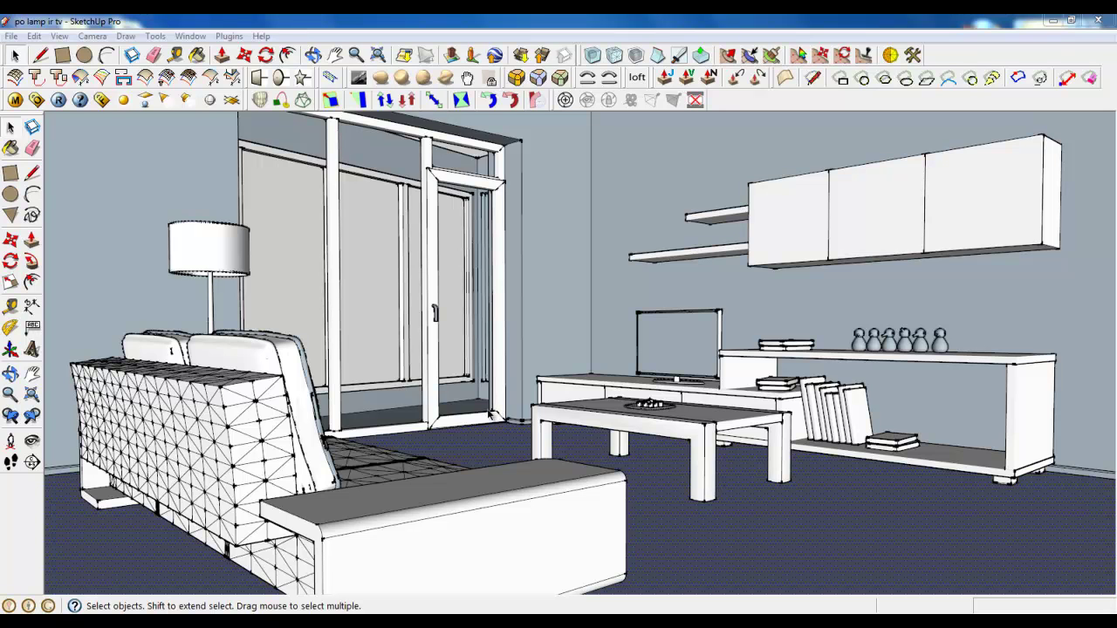
# - Draw a square about 190 mm wide on the floor in front of the window frame
pyautogui.click(398, 431)
pyautogui.scroll(5, 349, 449)
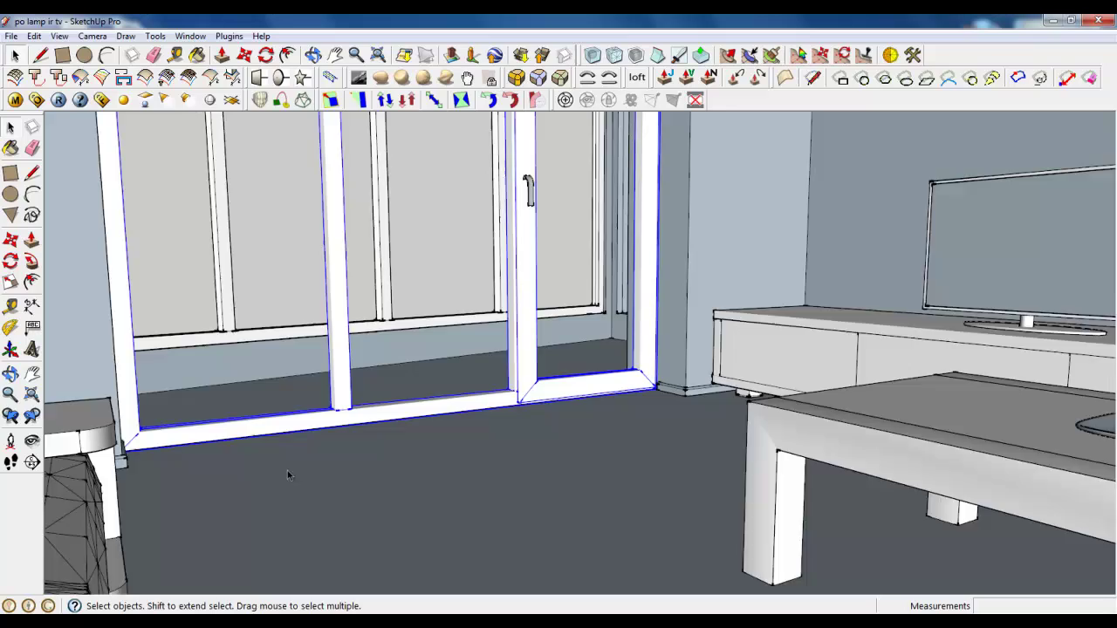
pyautogui.scroll(3, 279, 463)
pyautogui.moveTo(274, 456); pyautogui.dragTo(518, 509, button='middle')
pyautogui.scroll(2, 518, 509)
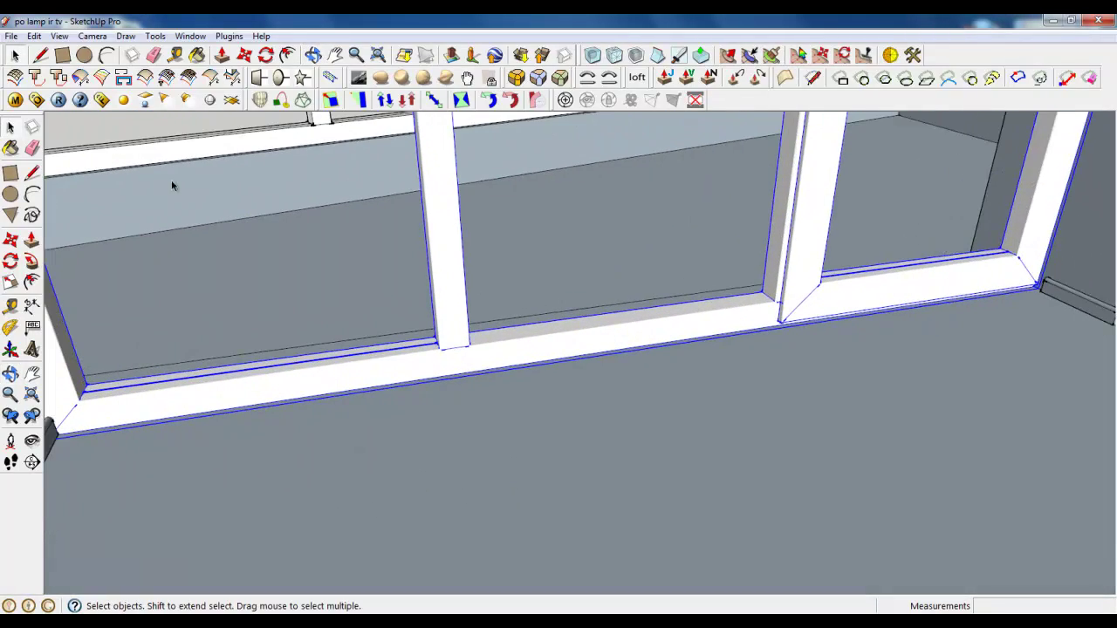
pyautogui.click(62, 55)
pyautogui.click(500, 419)
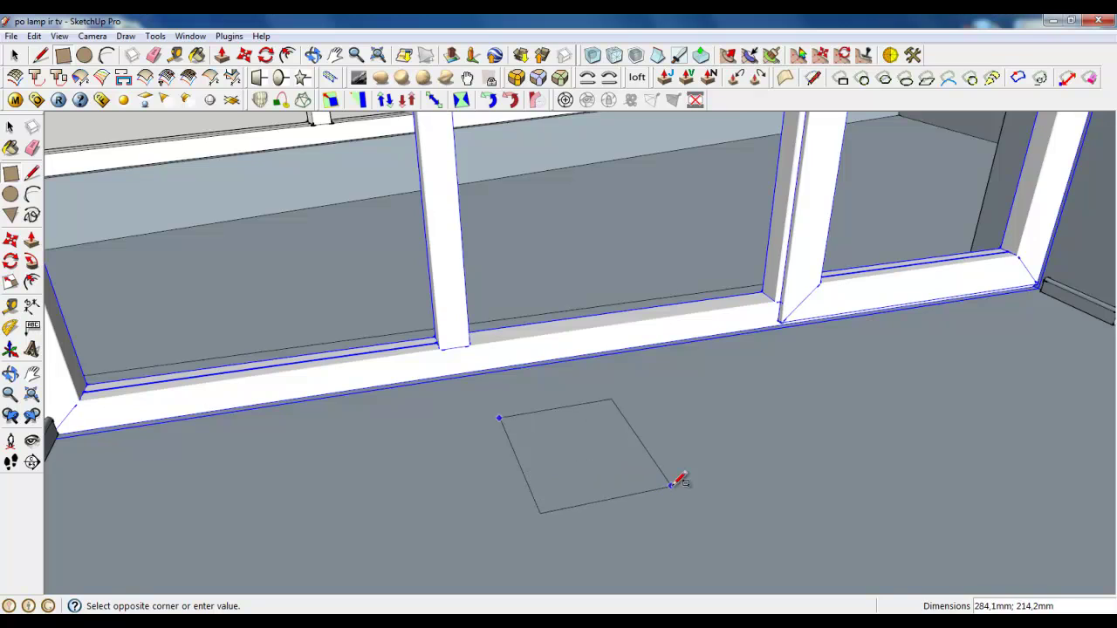
pyautogui.click(635, 455)
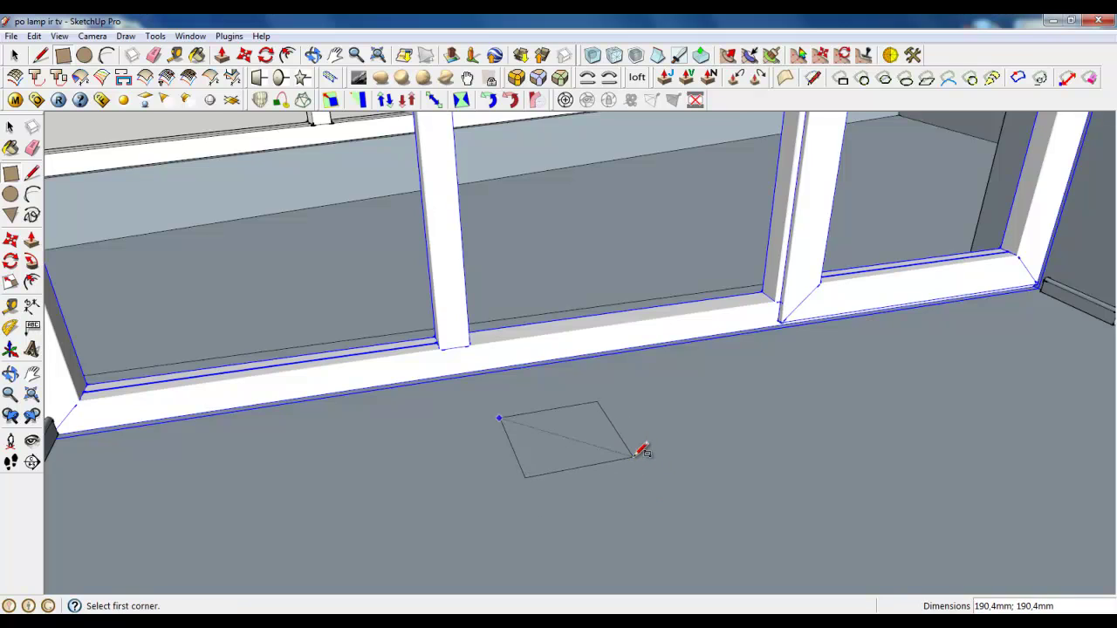
# - Group the floor square with its edges and open the group for editing
pyautogui.click(15, 55)
pyautogui.doubleClick(541, 427)
pyautogui.rightClick(541, 427)
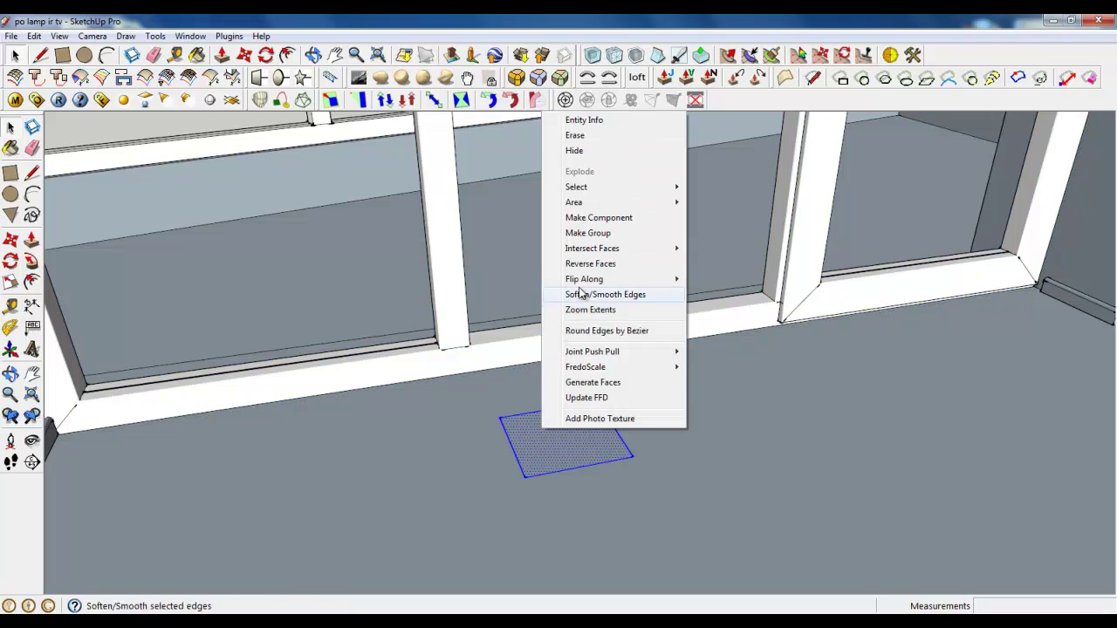
pyautogui.click(590, 234)
pyautogui.doubleClick(564, 424)
# - Extrude the square upward about 209 mm into a box
pyautogui.click(222, 55)
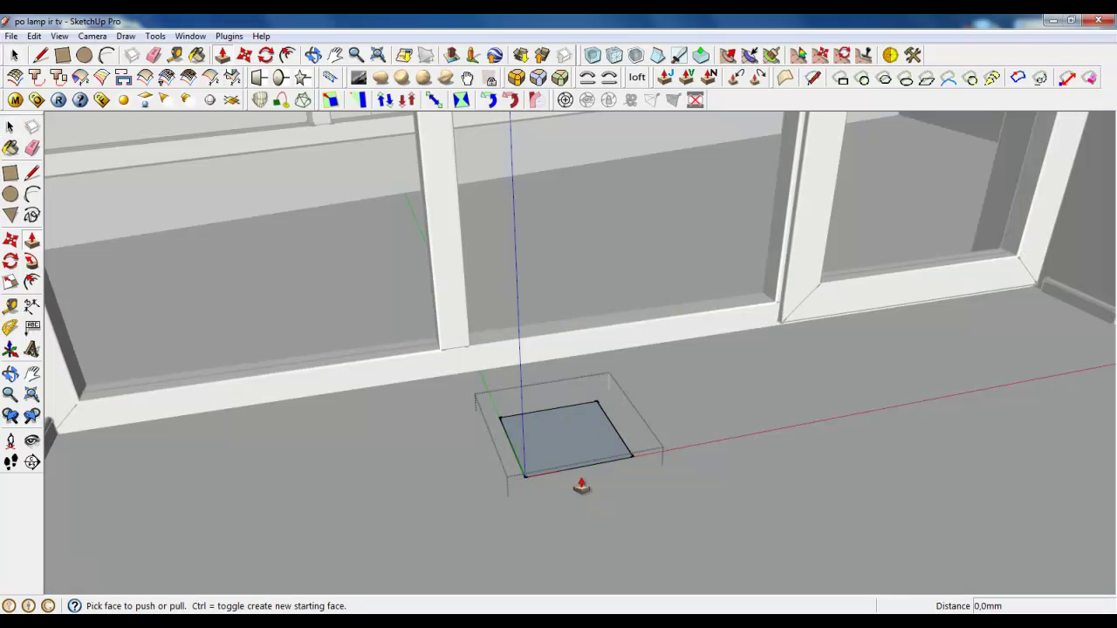
pyautogui.moveTo(563, 454); pyautogui.dragTo(566, 346)
pyautogui.scroll(2, 531, 363)
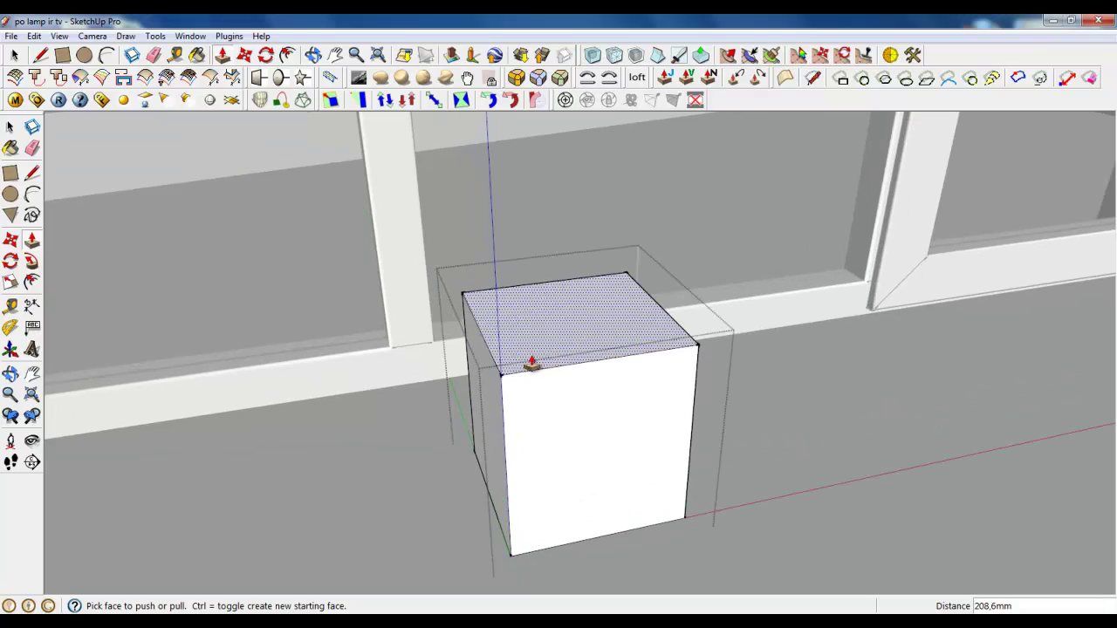
pyautogui.click(14, 55)
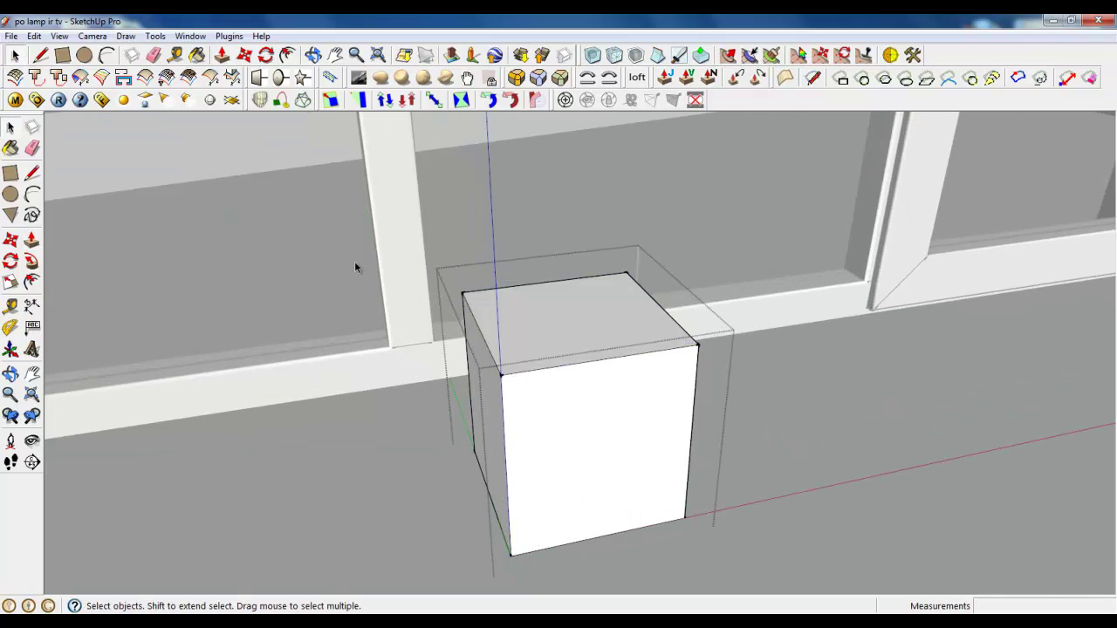
# - Offset the outline of the box's top face inward by 18 mm
pyautogui.click(287, 55)
pyautogui.click(502, 305)
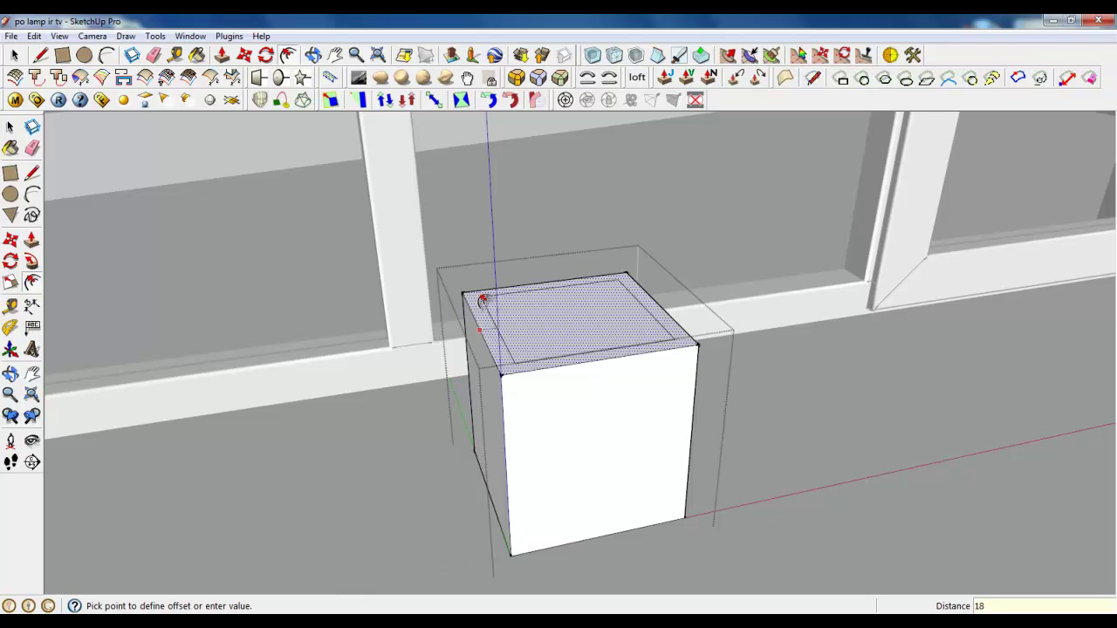
pyautogui.press('Return')
# - Hollow out the box by pushing its inner top face down about 209 mm
pyautogui.click(223, 56)
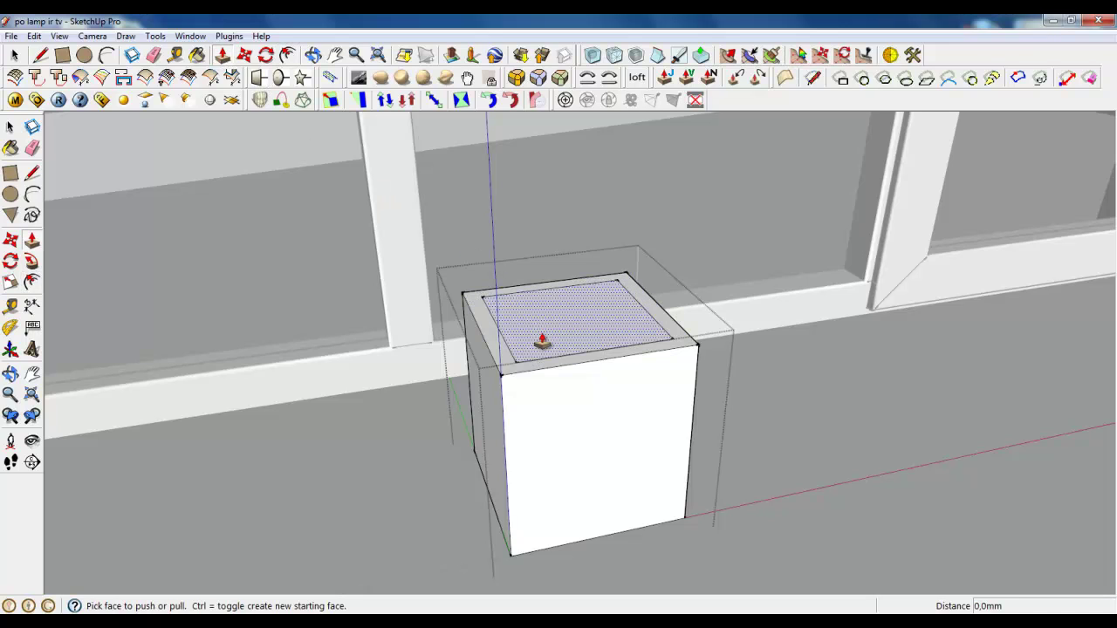
pyautogui.click(536, 324)
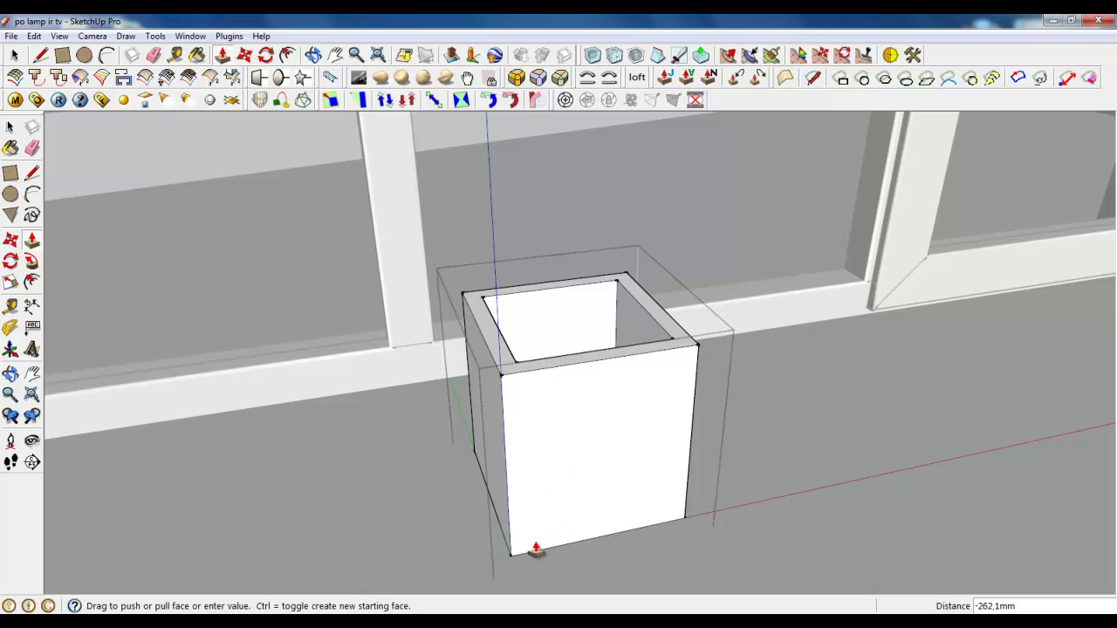
pyautogui.click(513, 565)
pyautogui.moveTo(513, 566); pyautogui.dragTo(549, 448, button='middle')
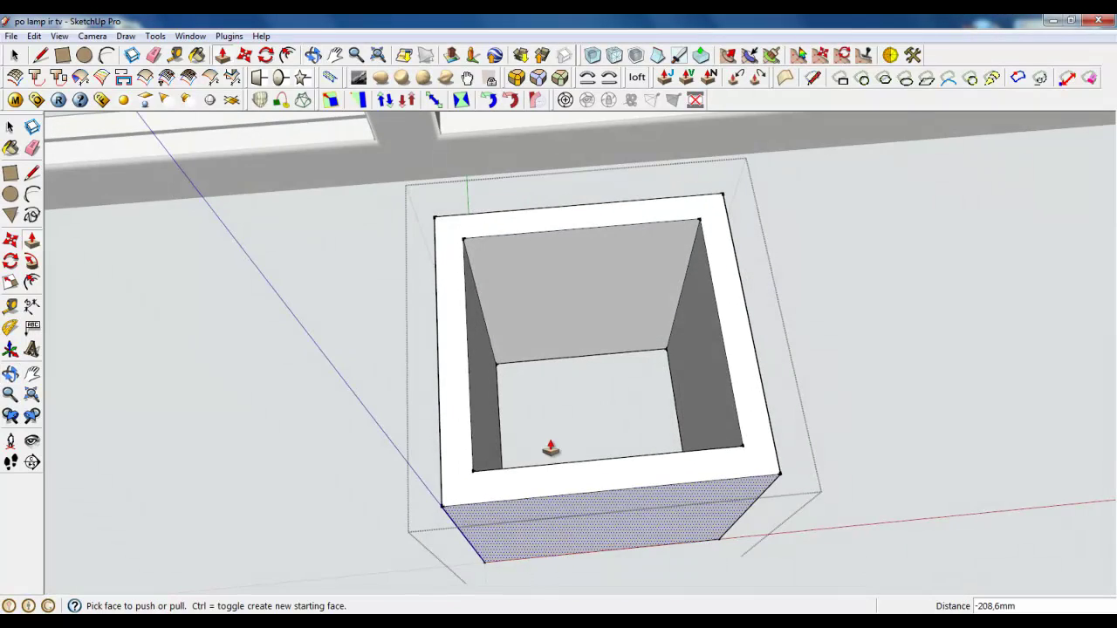
pyautogui.click(17, 57)
# - Enlarge the box's top rim about its centre with the Scale tool so the walls flare outward as a tapered pot
pyautogui.scroll(-3, 621, 569)
pyautogui.moveTo(621, 569); pyautogui.dragTo(569, 302, button='middle')
pyautogui.moveTo(602, 498); pyautogui.dragTo(599, 397, button='middle')
pyautogui.moveTo(599, 324); pyautogui.dragTo(637, 407, button='middle')
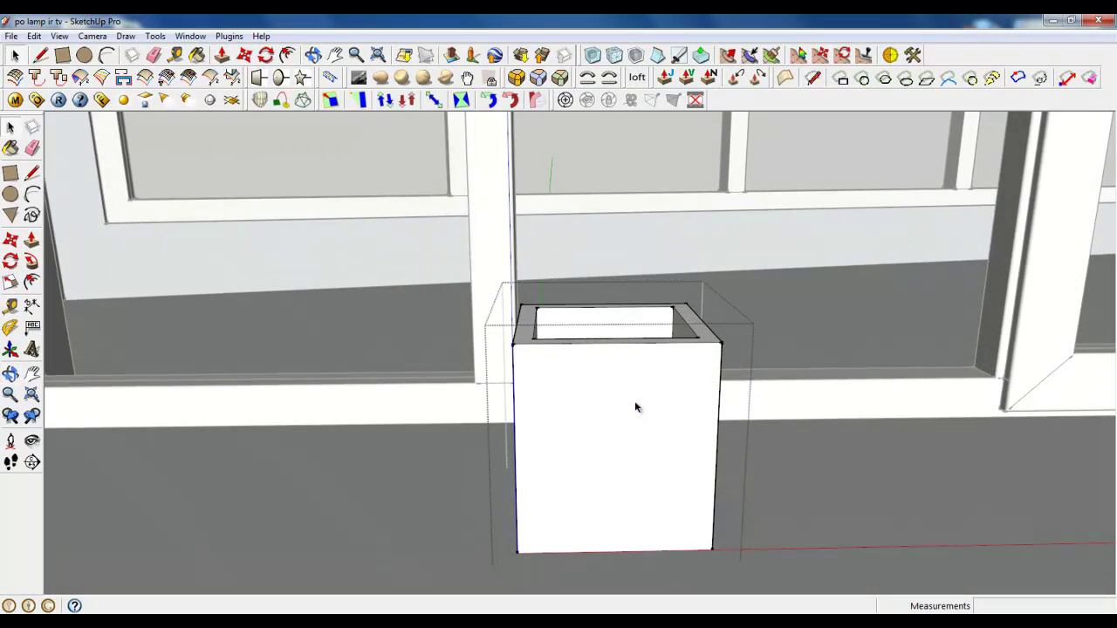
pyautogui.scroll(3, 526, 330)
pyautogui.doubleClick(525, 330)
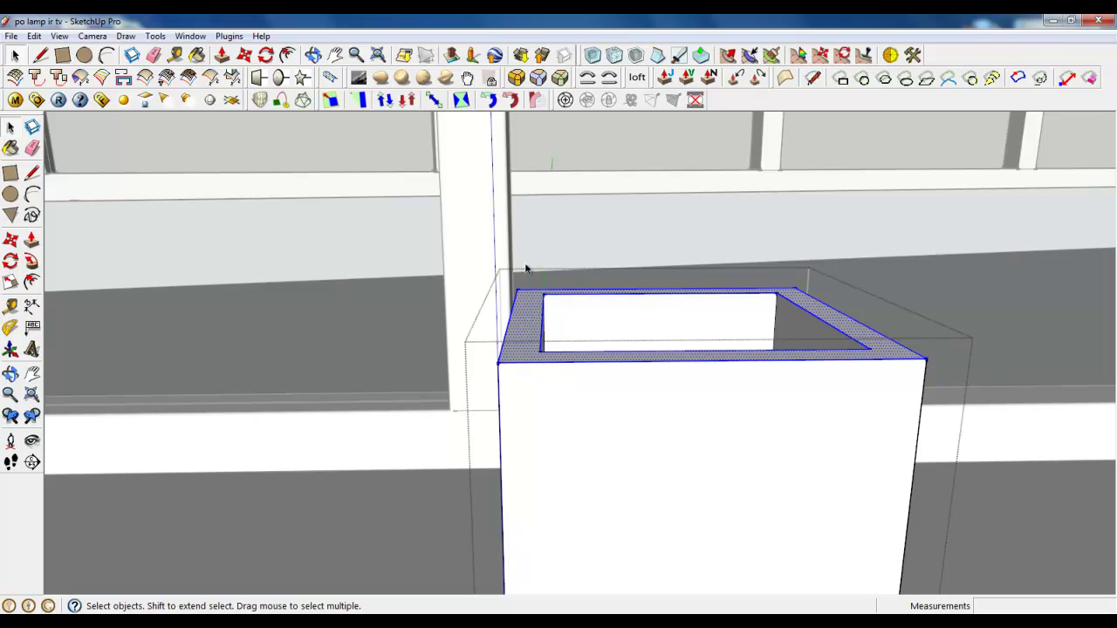
pyautogui.moveTo(505, 391); pyautogui.dragTo(673, 454, button='middle')
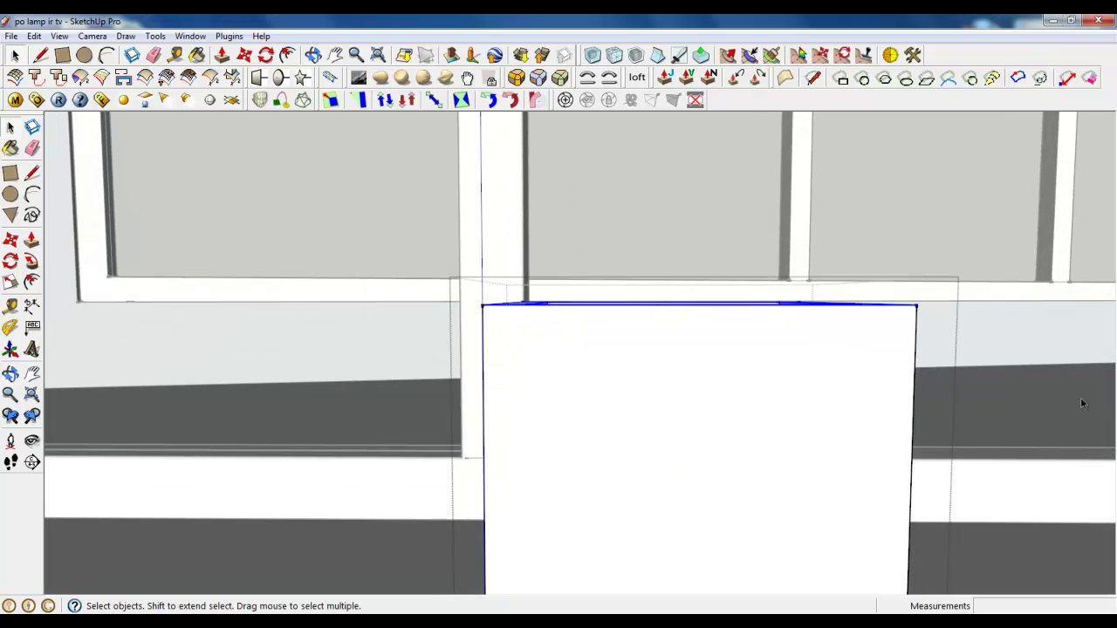
pyautogui.moveTo(1082, 404); pyautogui.dragTo(769, 476, button='middle')
pyautogui.scroll(-4, 704, 503)
pyautogui.scroll(4, 650, 488)
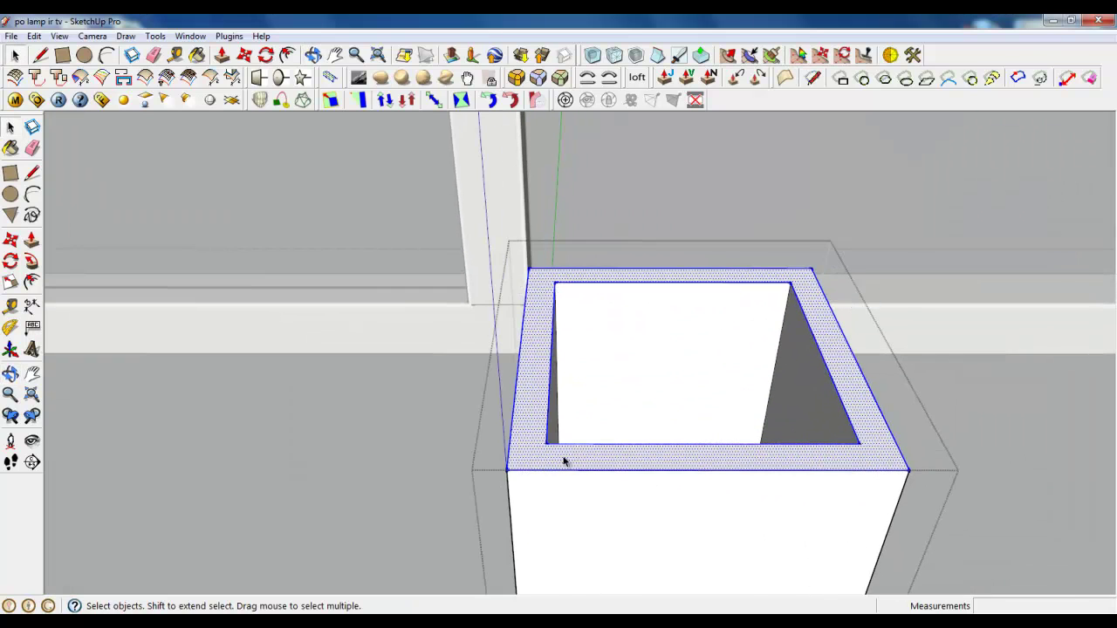
pyautogui.click(10, 282)
pyautogui.scroll(-3, 424, 256)
pyautogui.keyDown('ctrl'); pyautogui.moveTo(466, 369); pyautogui.dragTo(395, 388); pyautogui.keyUp('ctrl')
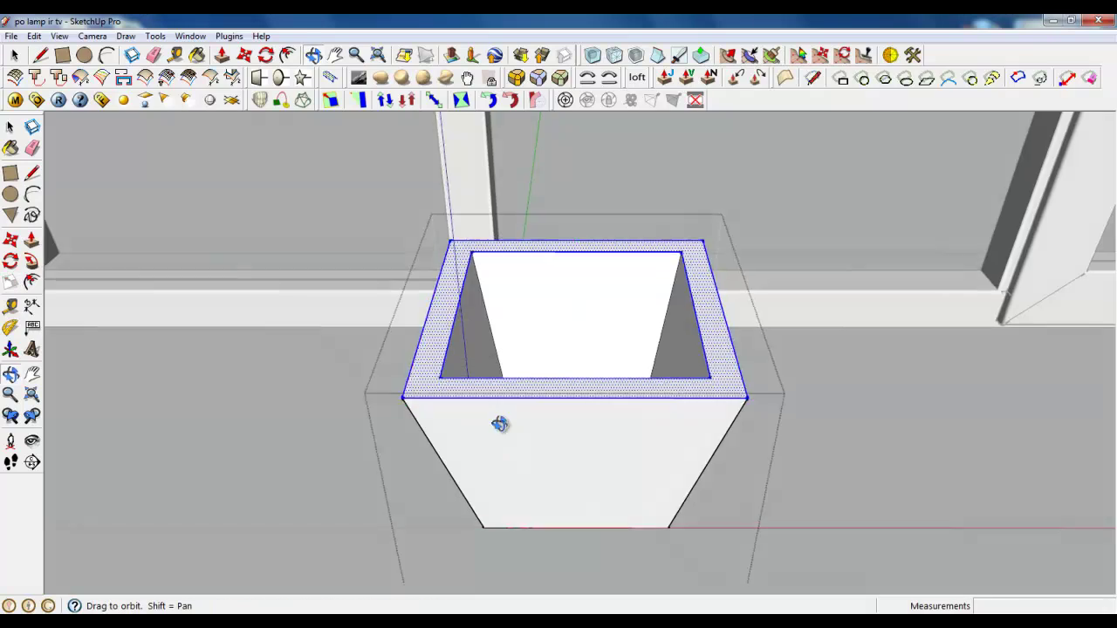
pyautogui.moveTo(500, 424); pyautogui.dragTo(647, 463, button='middle')
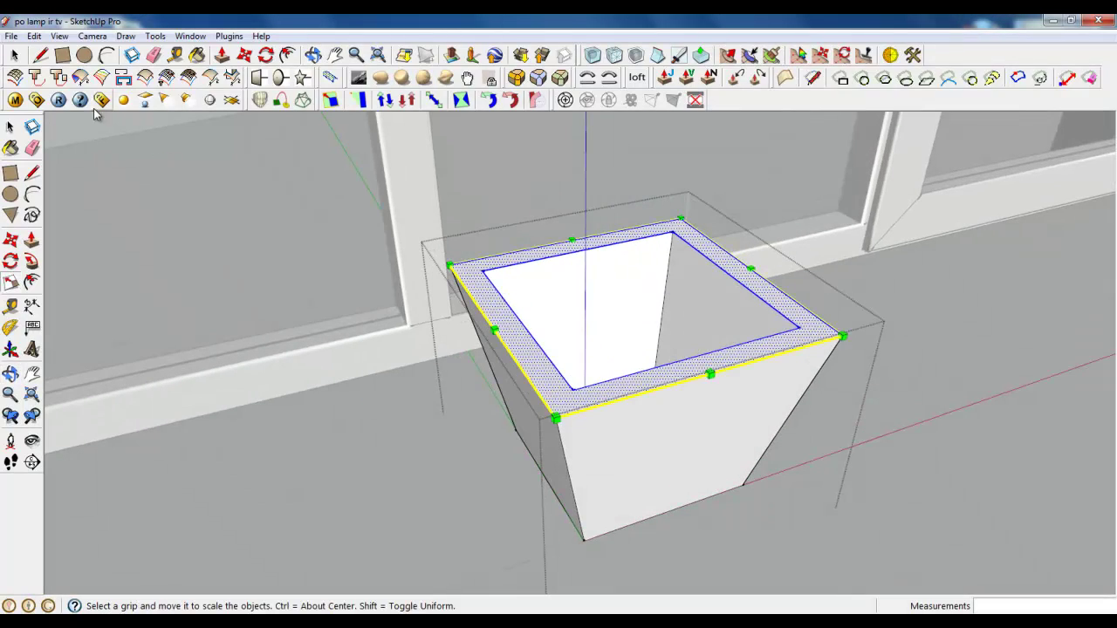
# - Round all edges of the tapered pot with Round Corner, using a 3 mm offset and 3 segments
pyautogui.click(15, 55)
pyautogui.tripleClick(558, 404)
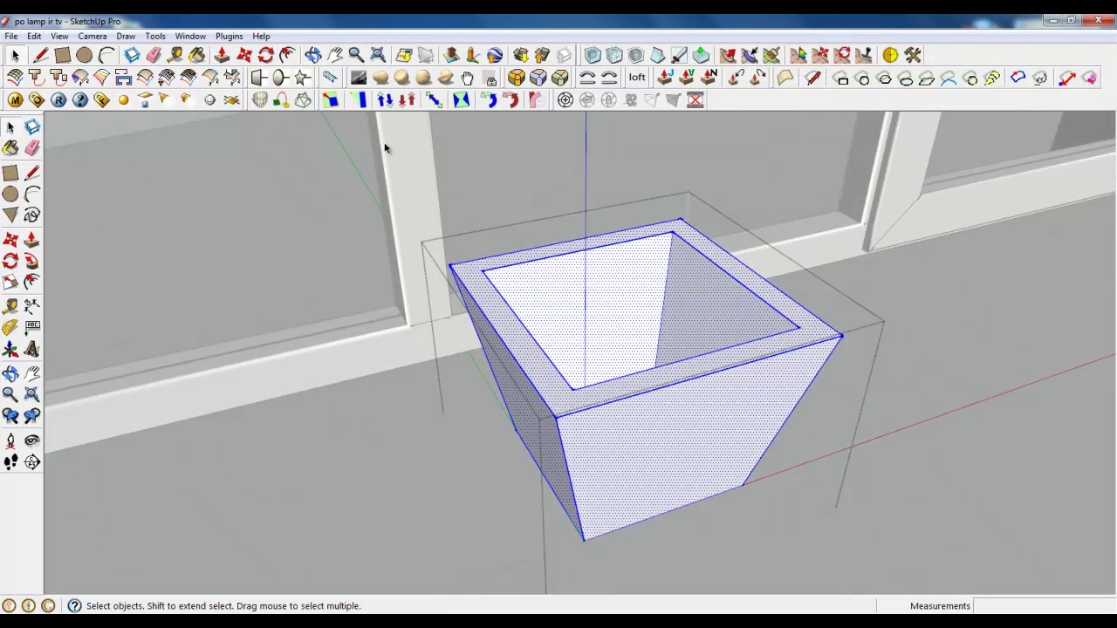
pyautogui.click(463, 100)
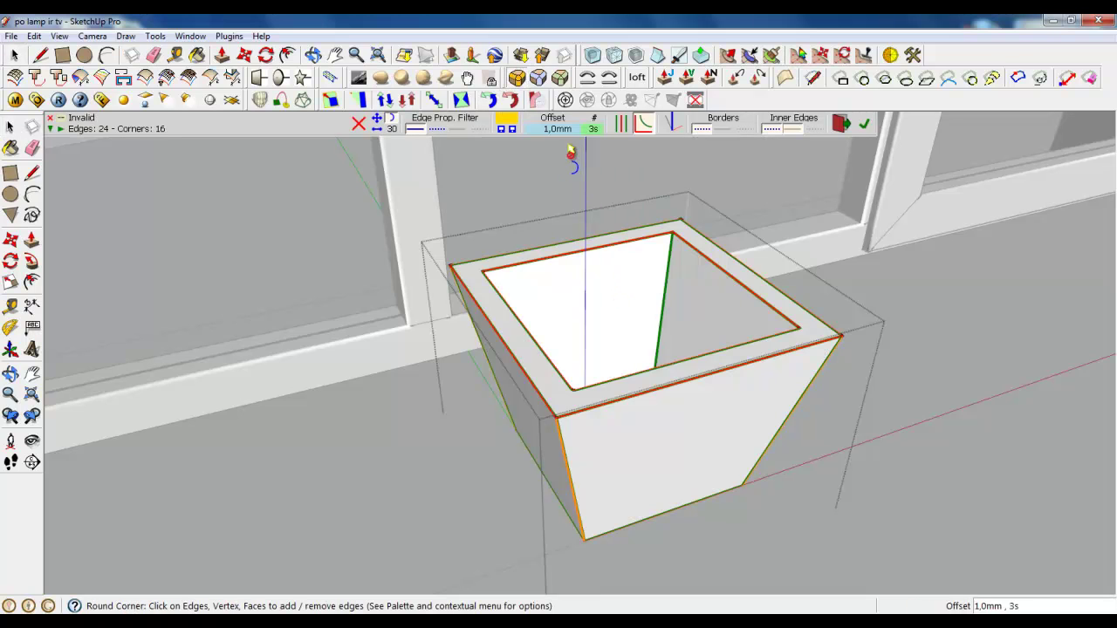
pyautogui.click(557, 129)
pyautogui.click(565, 263)
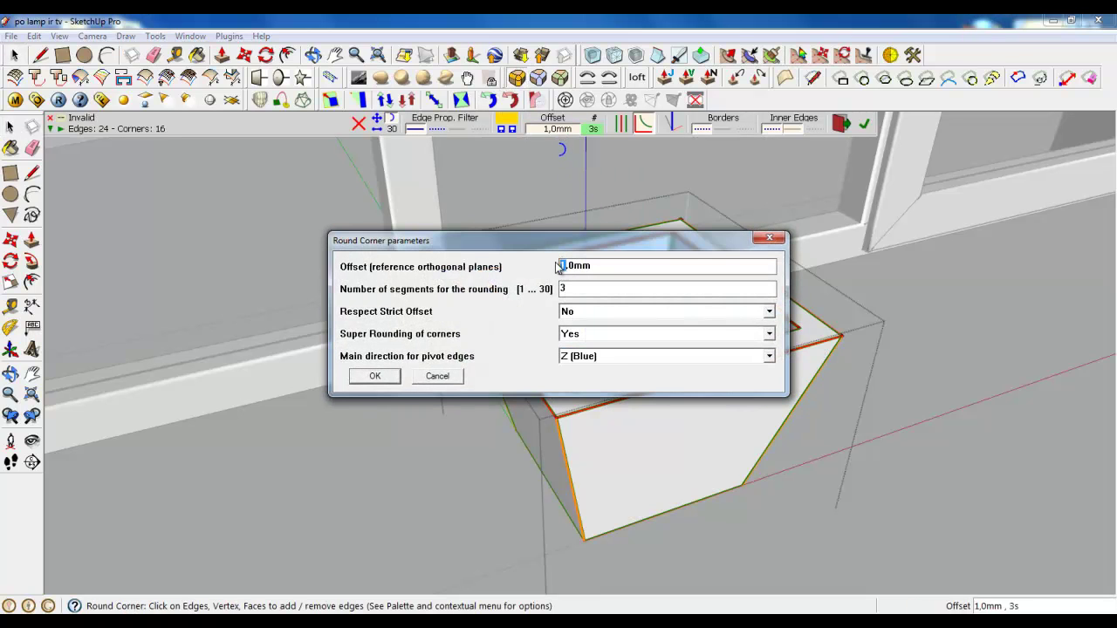
pyautogui.click(374, 376)
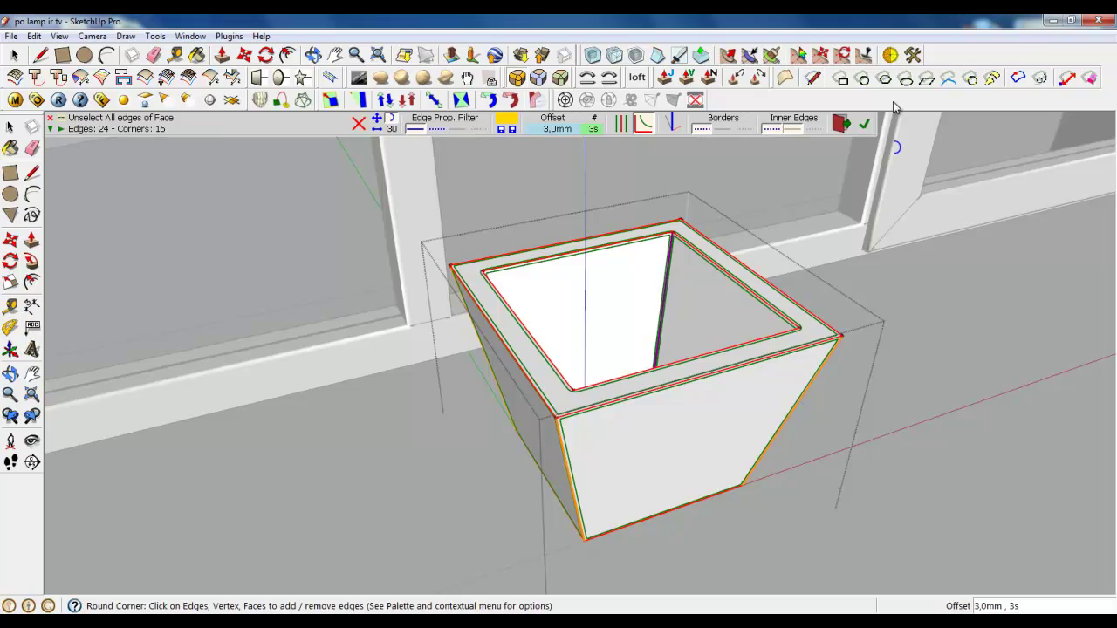
pyautogui.click(865, 125)
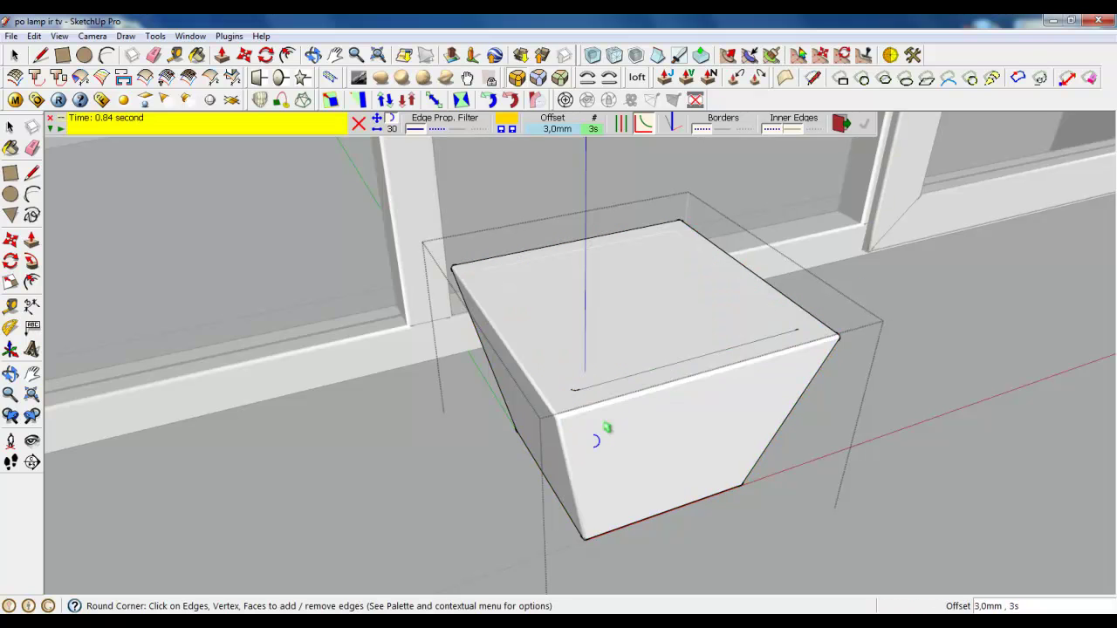
pyautogui.click(15, 54)
pyautogui.click(596, 331)
pyautogui.moveTo(595, 331); pyautogui.dragTo(542, 399, button='middle')
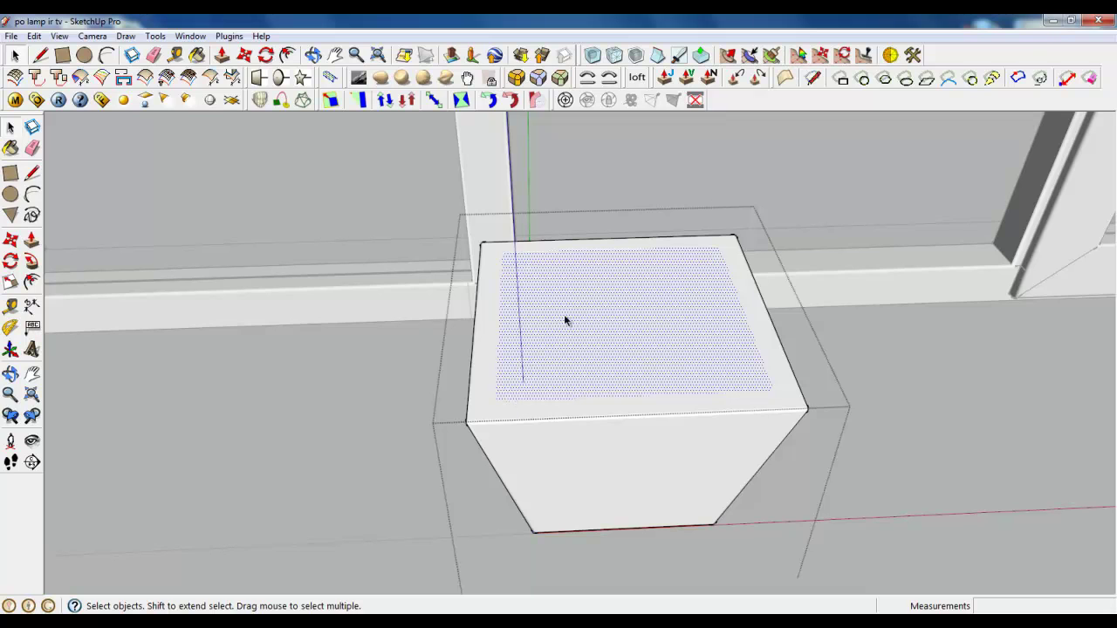
pyautogui.moveTo(644, 314); pyautogui.dragTo(623, 314, button='middle')
pyautogui.scroll(2, 623, 315)
pyautogui.moveTo(523, 376); pyautogui.dragTo(545, 362, button='middle')
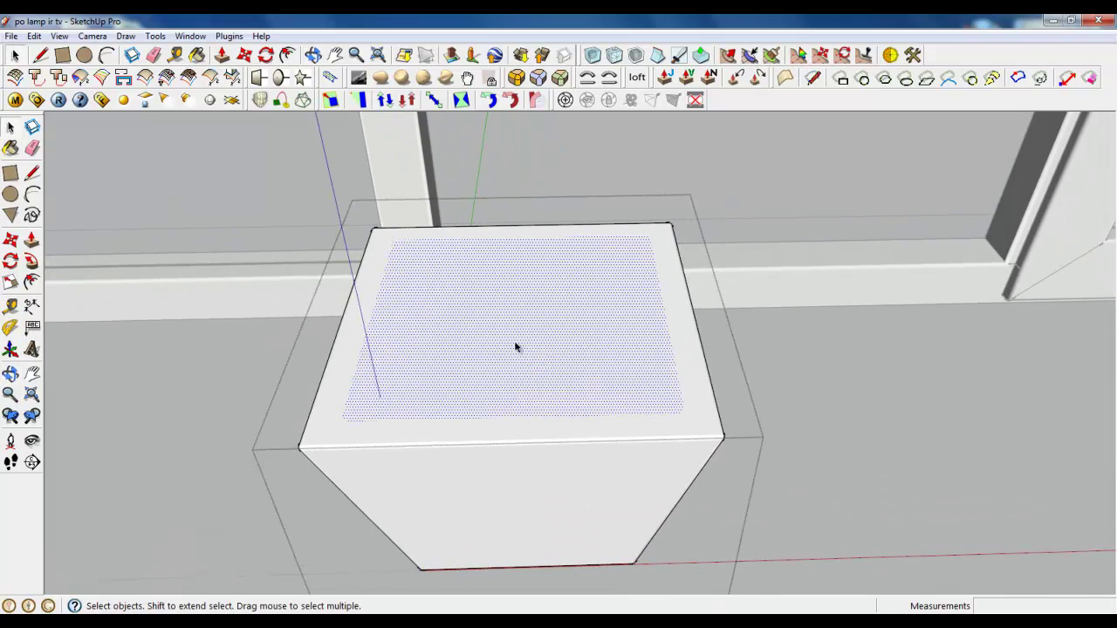
pyautogui.click(84, 55)
pyautogui.scroll(2, 521, 307)
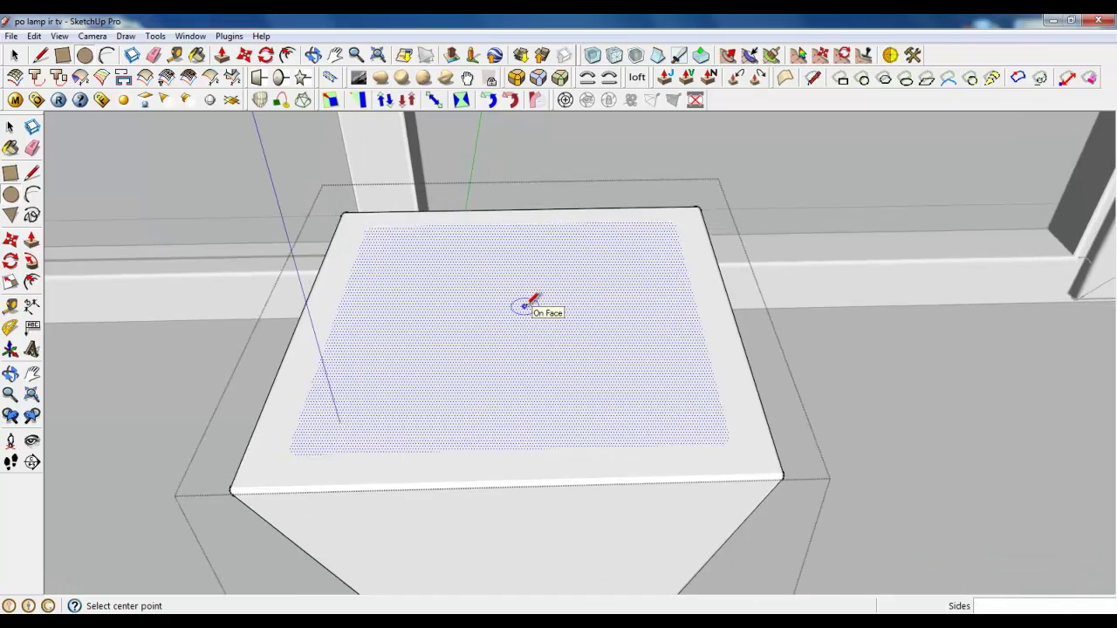
pyautogui.scroll(-2, 501, 340)
# - Draw a narrow upright triangle from the middle of the pot's top face, with its point down and a horizontal upper edge
pyautogui.press('l')
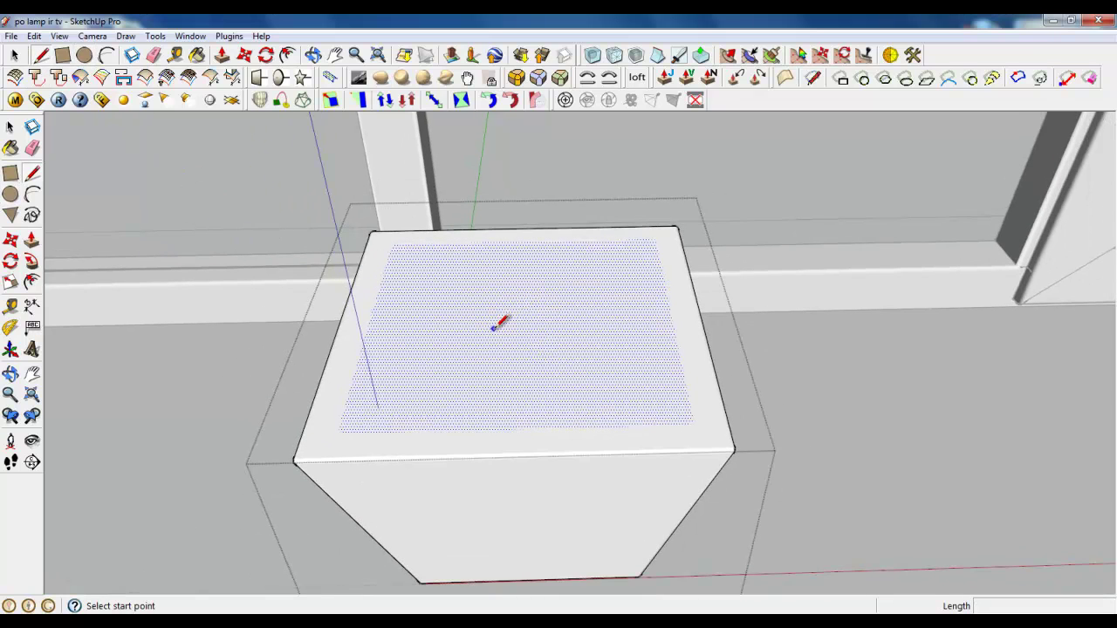
pyautogui.click(511, 328)
pyautogui.scroll(-3, 568, 375)
pyautogui.moveTo(579, 386); pyautogui.dragTo(540, 200, button='middle')
pyautogui.click(530, 116)
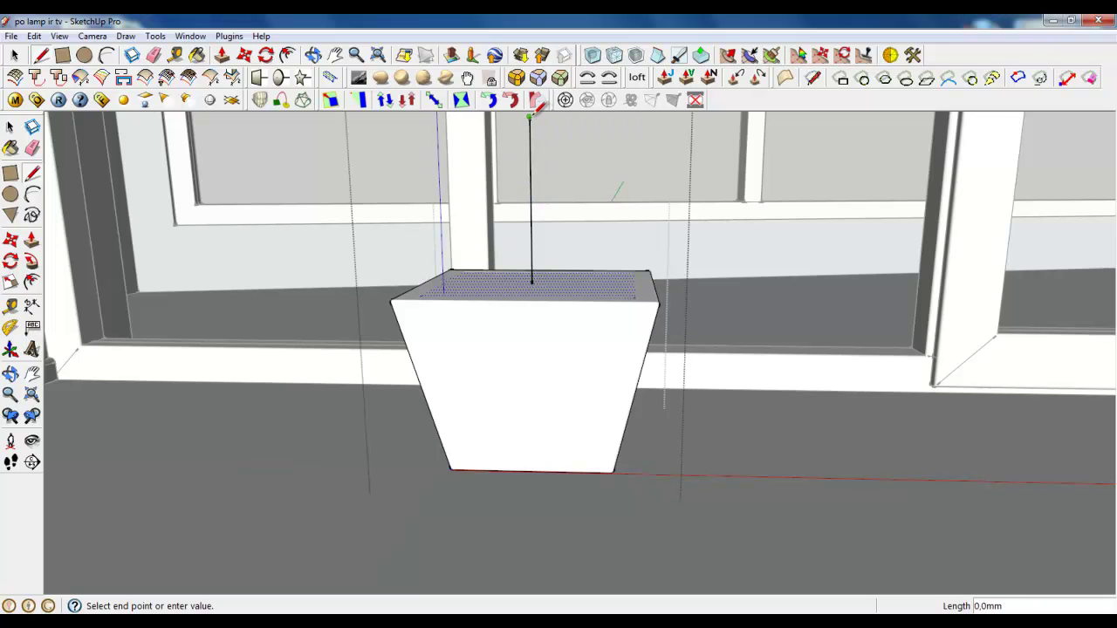
pyautogui.click(471, 112)
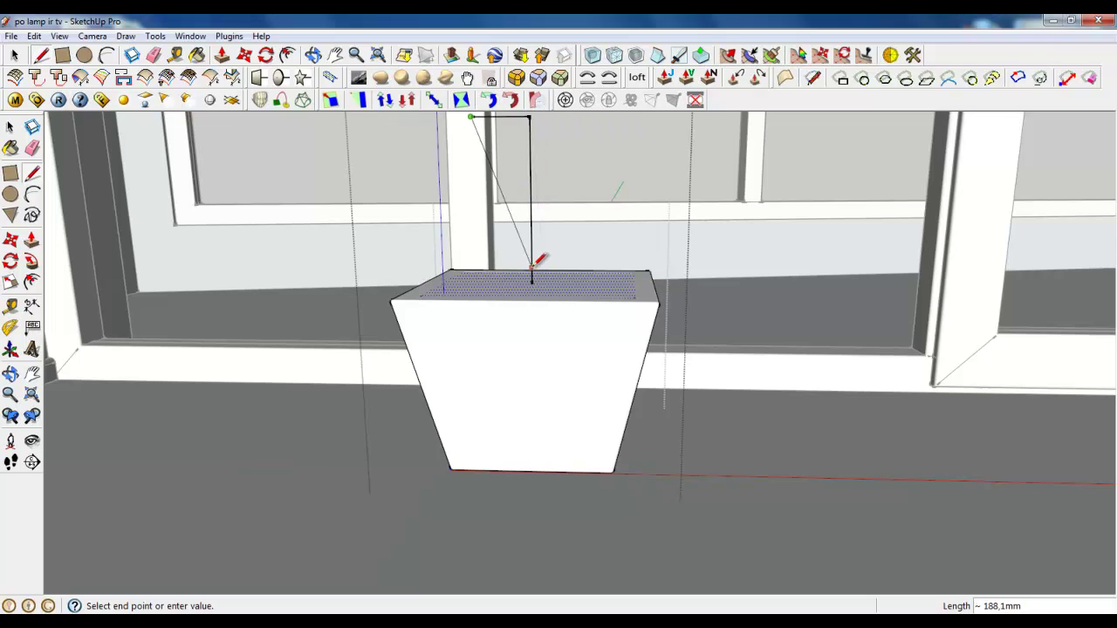
pyautogui.click(531, 282)
# - Move the triangle's horizontal upper edge up about 77 mm to make the shape taller
pyautogui.moveTo(536, 294); pyautogui.dragTo(456, 217, button='middle')
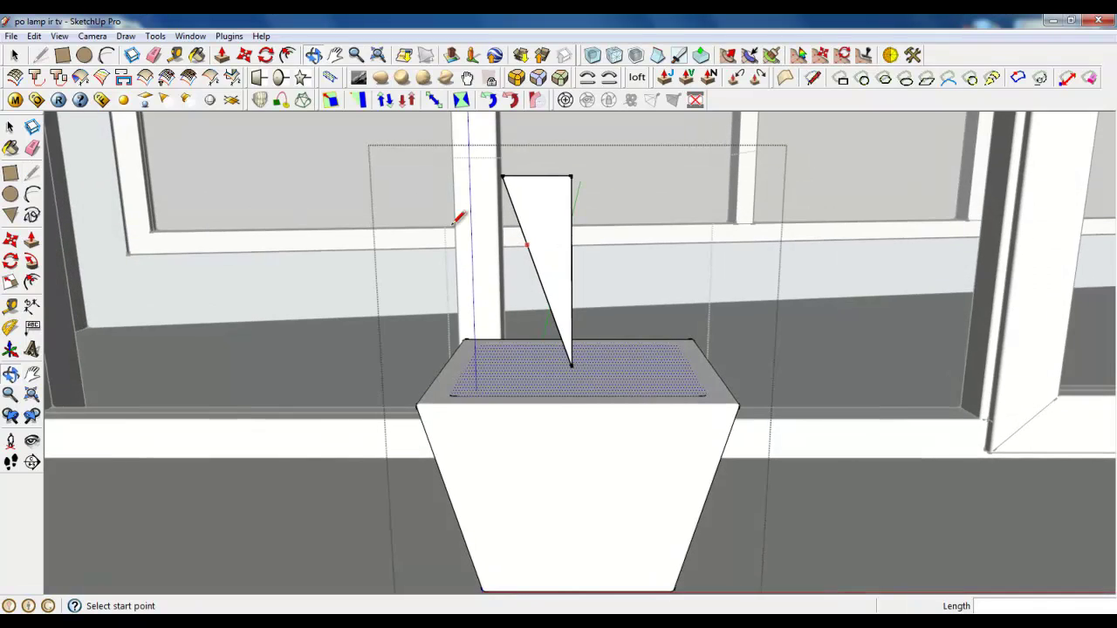
pyautogui.press('a')
pyautogui.scroll(2, 563, 250)
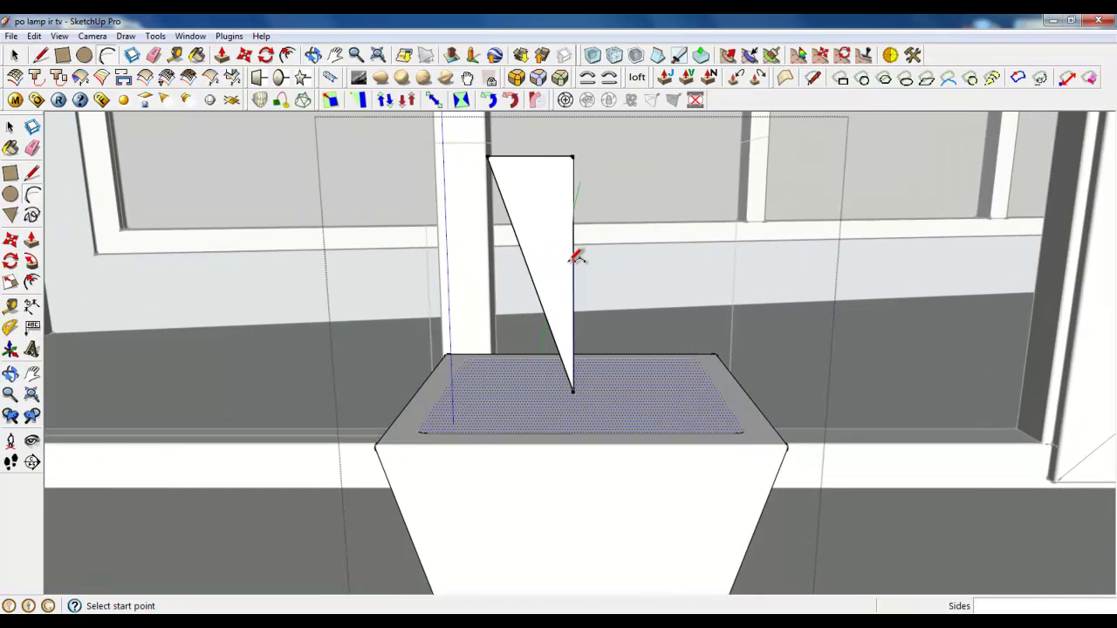
pyautogui.click(245, 56)
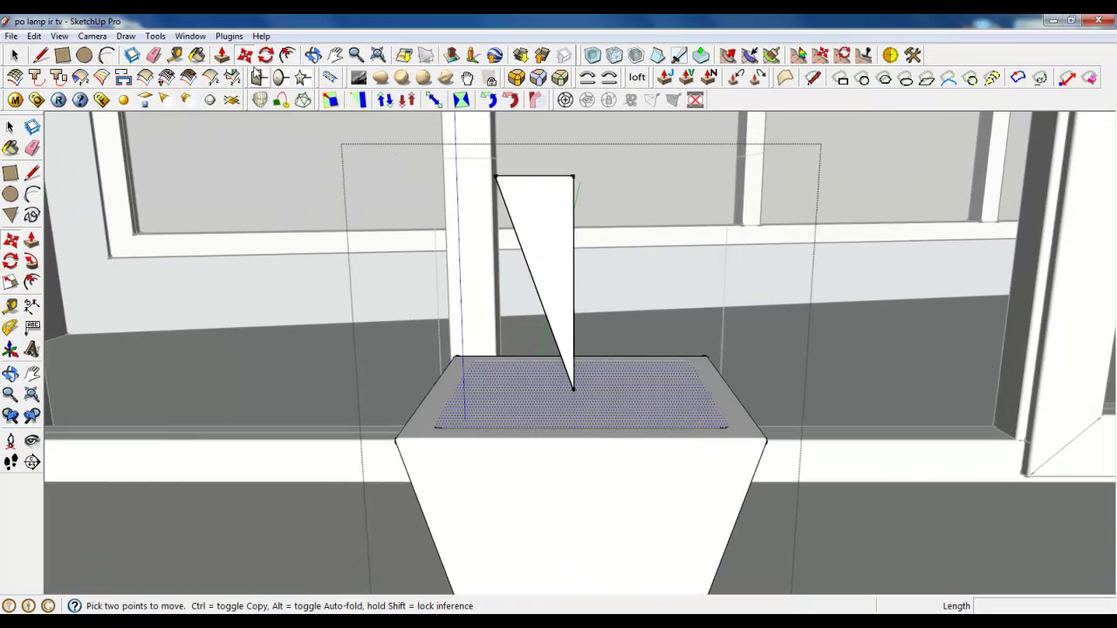
pyautogui.click(222, 56)
pyautogui.click(245, 56)
pyautogui.click(536, 176)
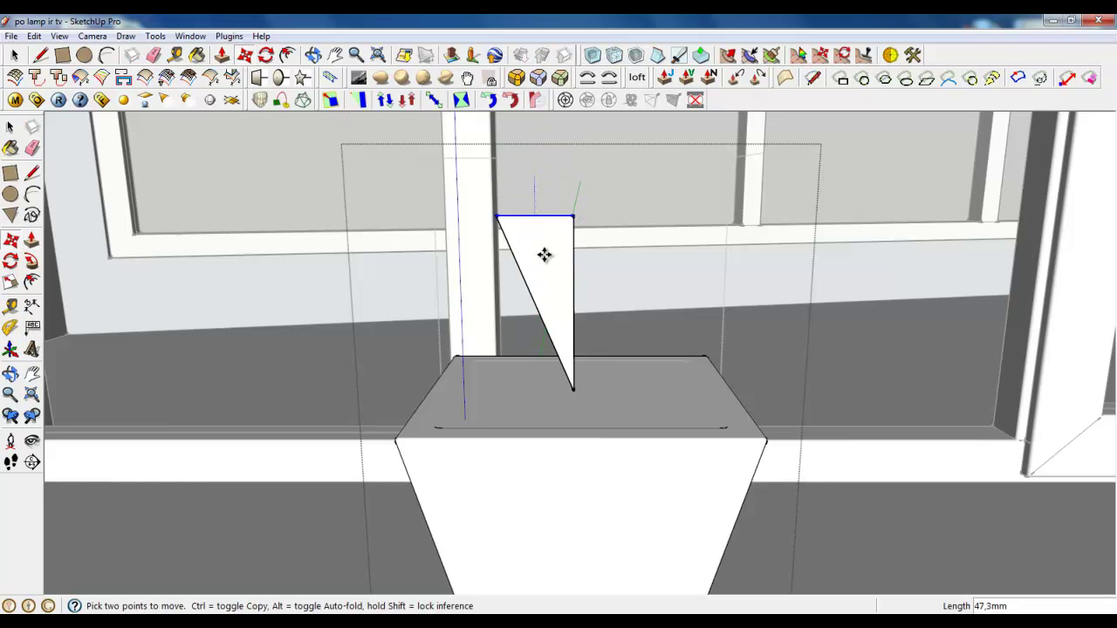
pyautogui.scroll(-3, 543, 254)
pyautogui.click(542, 156)
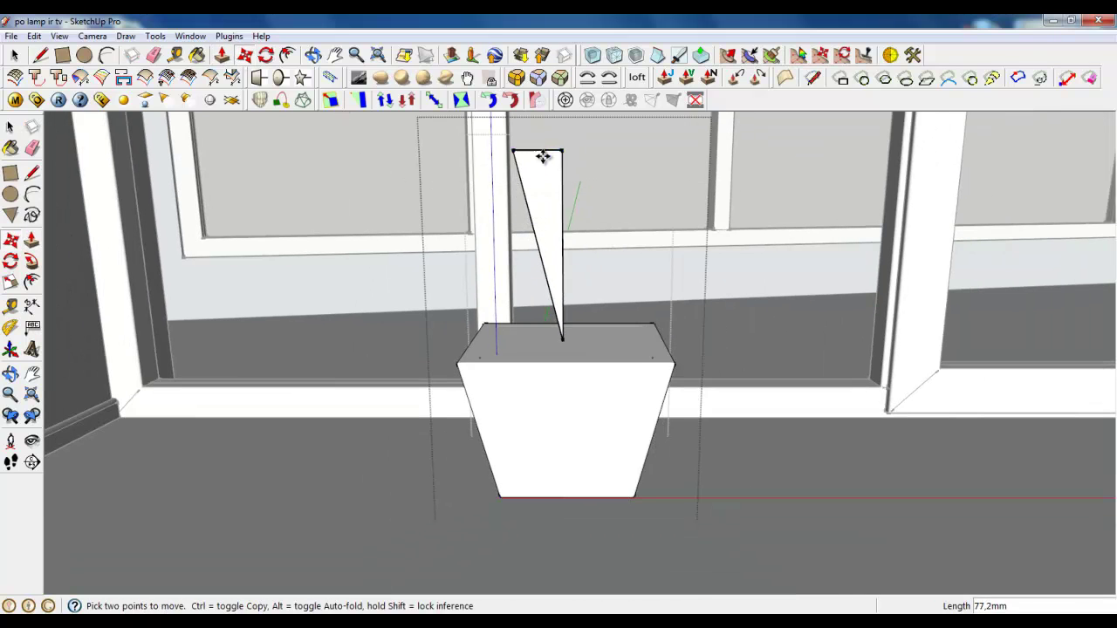
pyautogui.scroll(2, 543, 161)
# - Draw two connected arcs on the triangle face from its upper corner above the pot's middle down its vertical edge as an S-curved stem
pyautogui.click(105, 55)
pyautogui.scroll(2, 571, 147)
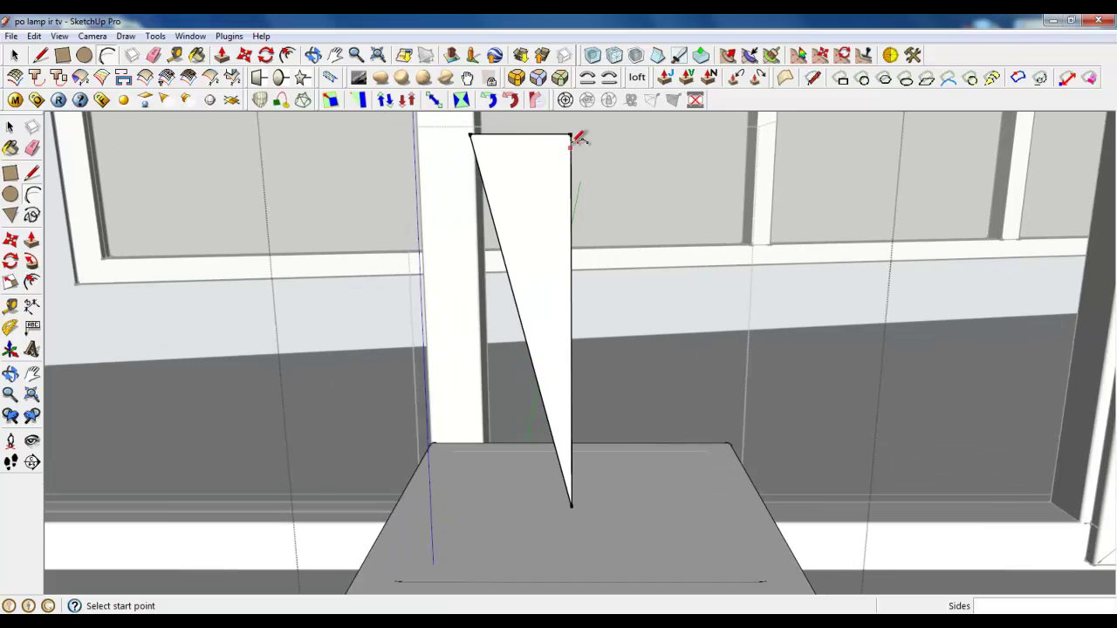
pyautogui.click(559, 249)
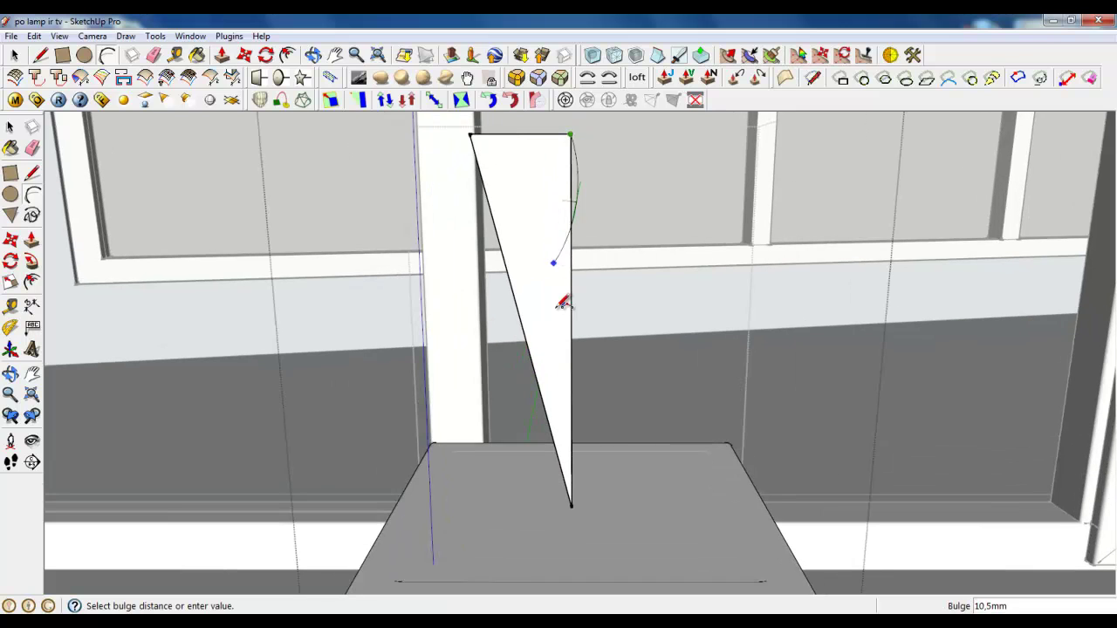
pyautogui.click(552, 261)
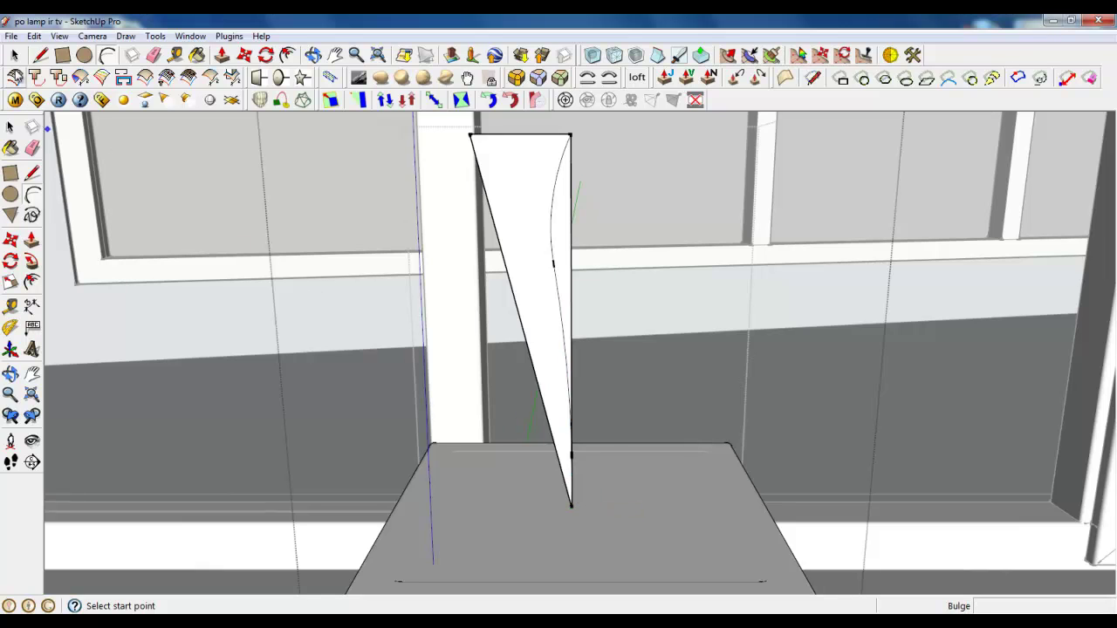
# - Erase the triangle's horizontal, slanted and vertical construction edges, keeping only the curved stem line on the pot
pyautogui.press('e')
pyautogui.click(565, 137)
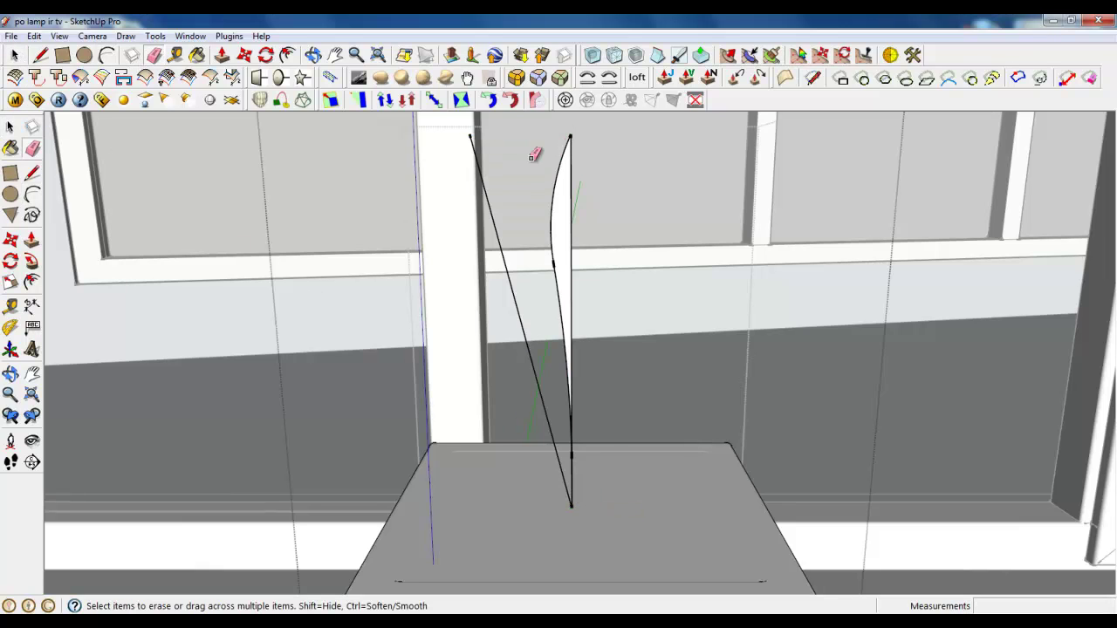
pyautogui.moveTo(508, 248); pyautogui.dragTo(500, 284)
pyautogui.click(576, 351)
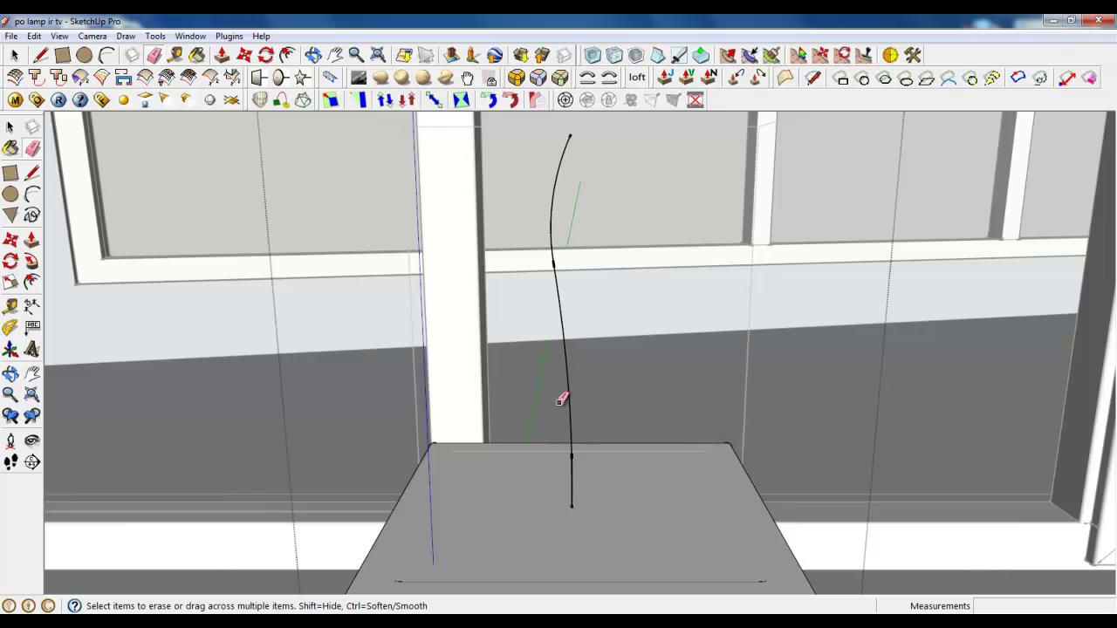
# - Draw a narrow rectangle with the Line tool on the pot's top face, with one corner at the base of the stem
pyautogui.scroll(-5, 559, 400)
pyautogui.scroll(6, 561, 476)
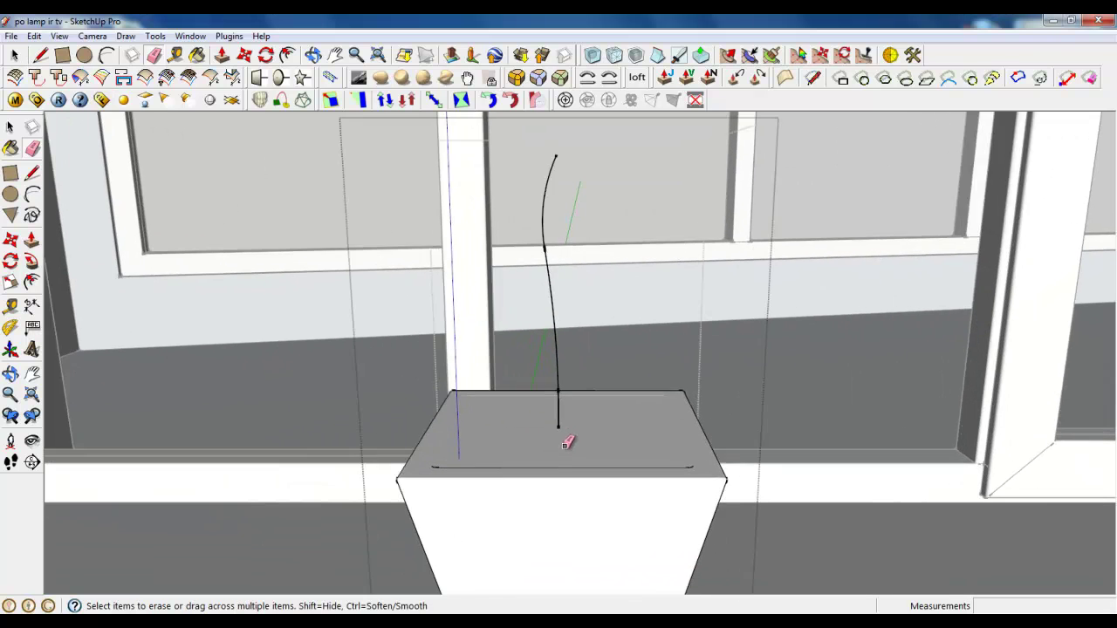
pyautogui.moveTo(553, 419)
pyautogui.mouseDown(button='middle')
pyautogui.moveTo(669, 498)
pyautogui.moveTo(596, 463)
pyautogui.moveTo(644, 489)
pyautogui.mouseUp(button='middle')
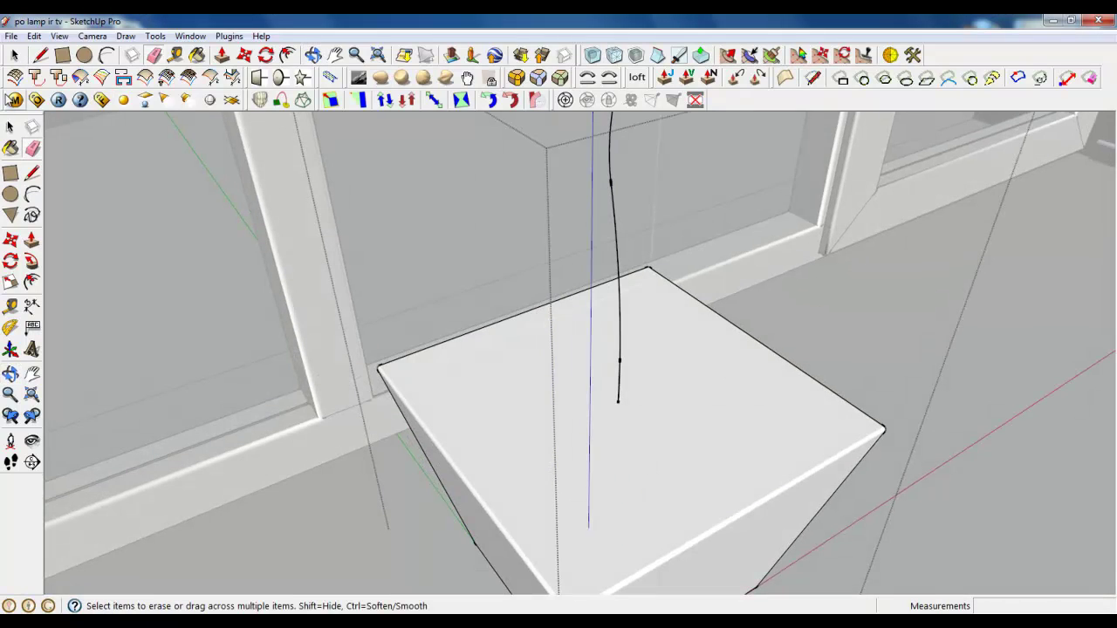
pyautogui.click(15, 56)
pyautogui.scroll(6, 638, 441)
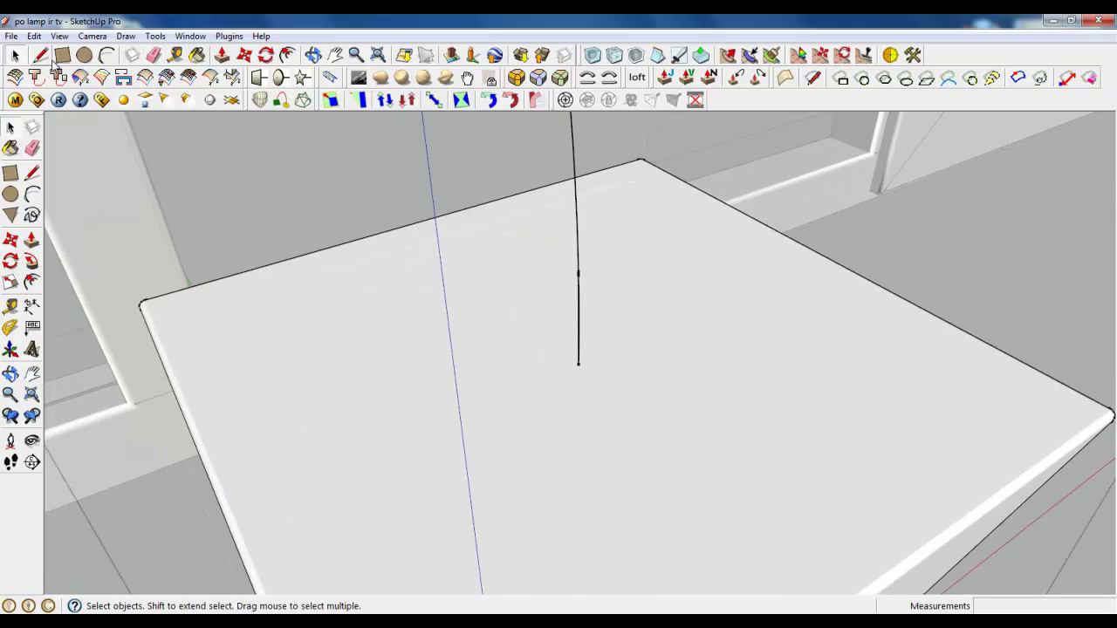
pyautogui.click(61, 58)
pyautogui.moveTo(615, 424); pyautogui.dragTo(510, 423, button='middle')
pyautogui.scroll(-2, 801, 371)
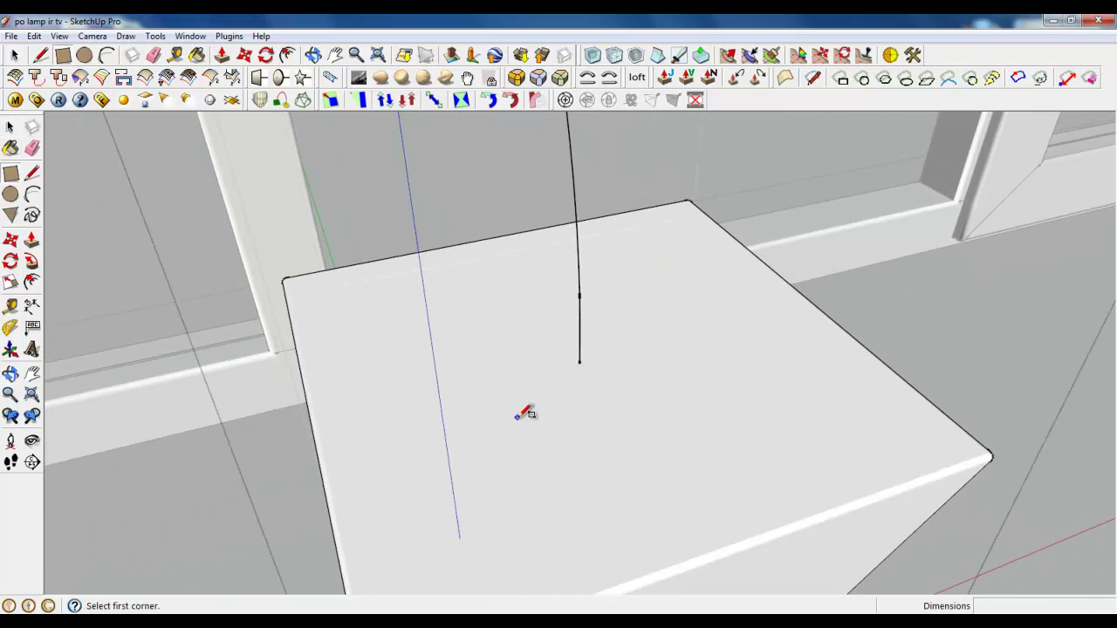
pyautogui.click(40, 54)
pyautogui.click(579, 364)
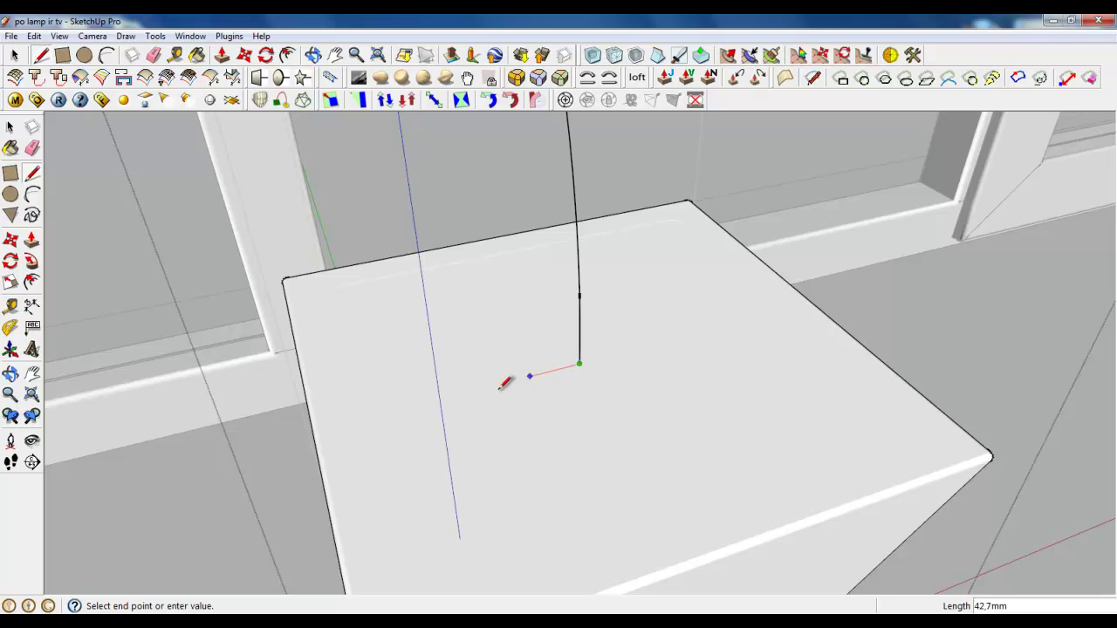
pyautogui.click(604, 399)
pyautogui.click(580, 363)
pyautogui.click(13, 57)
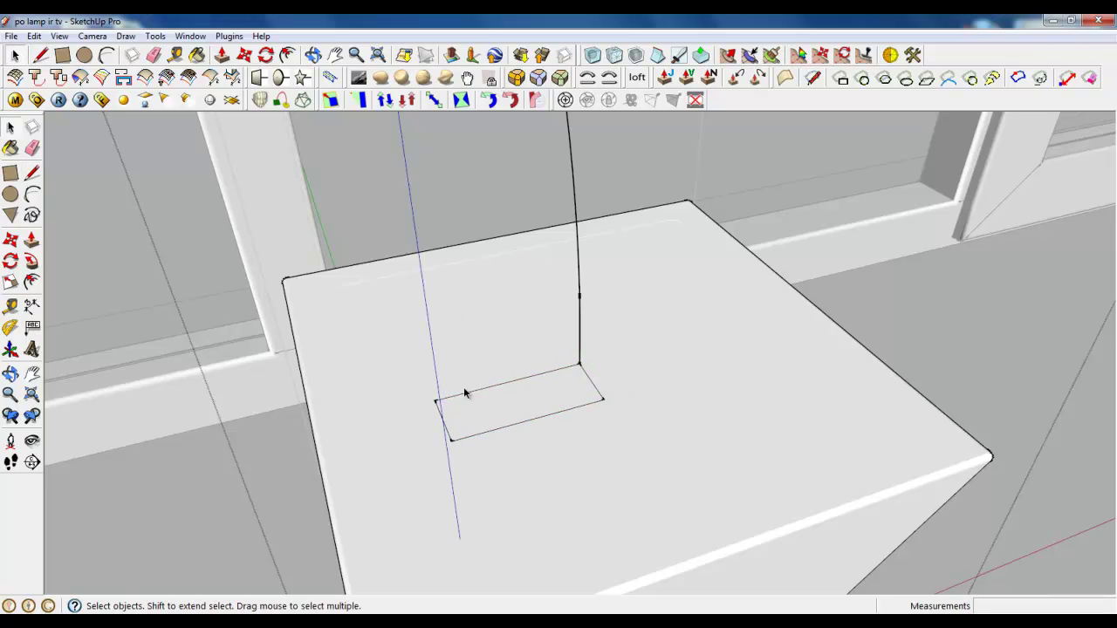
# - Group the small rectangle, convert the group to a component and open it for editing
pyautogui.rightClick(484, 410)
pyautogui.click(517, 211)
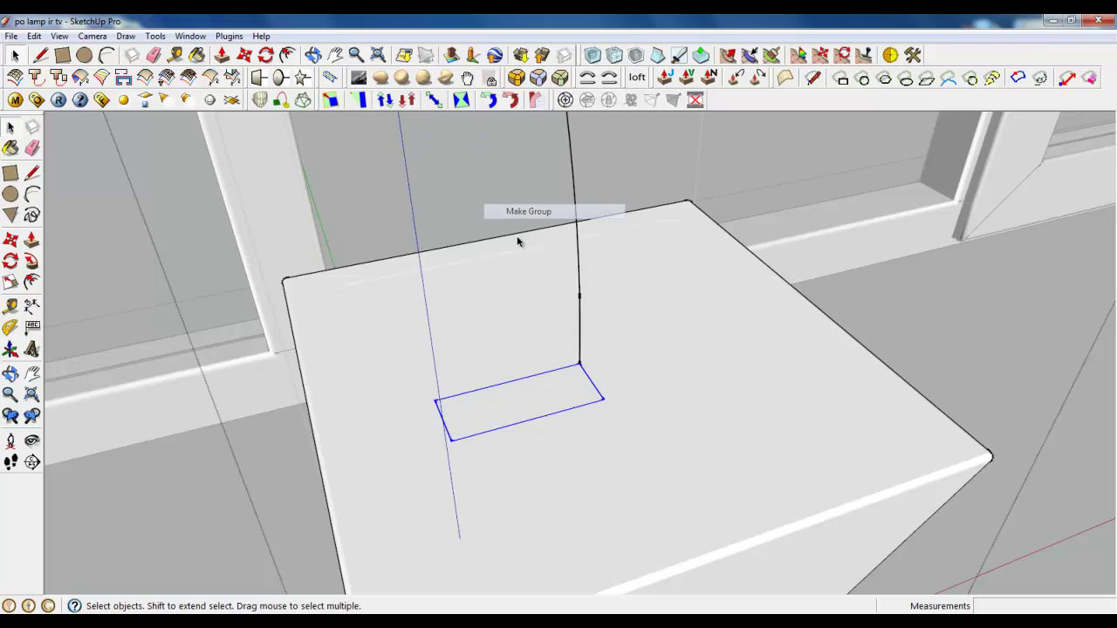
pyautogui.doubleClick(512, 406)
pyautogui.scroll(3, 470, 430)
pyautogui.rightClick(389, 310)
pyautogui.click(437, 316)
pyautogui.rightClick(491, 415)
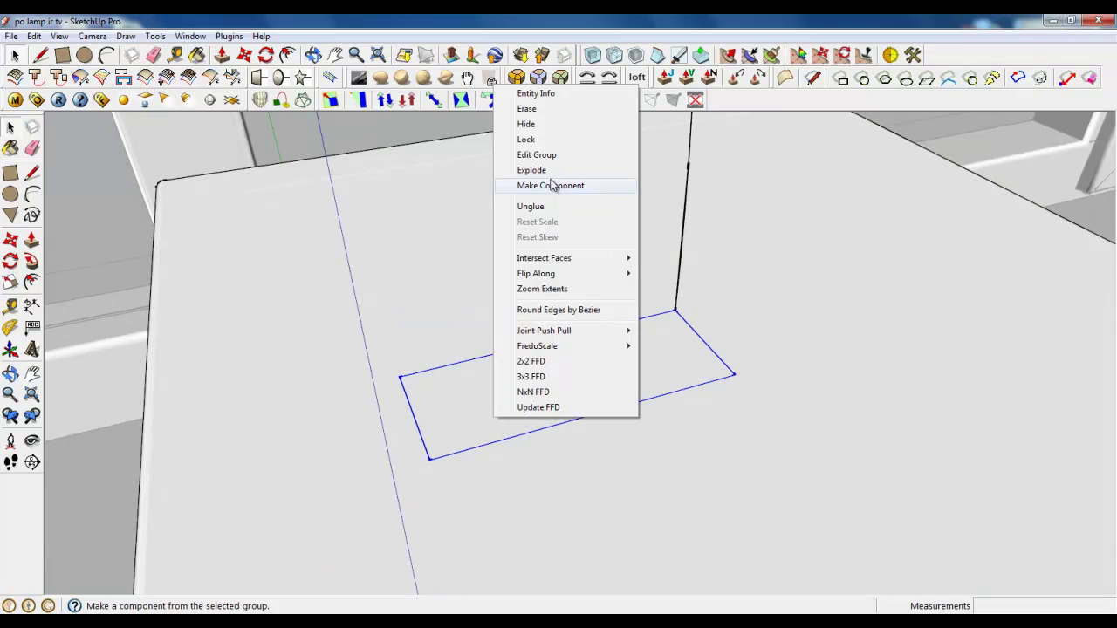
pyautogui.click(552, 186)
pyautogui.doubleClick(579, 368)
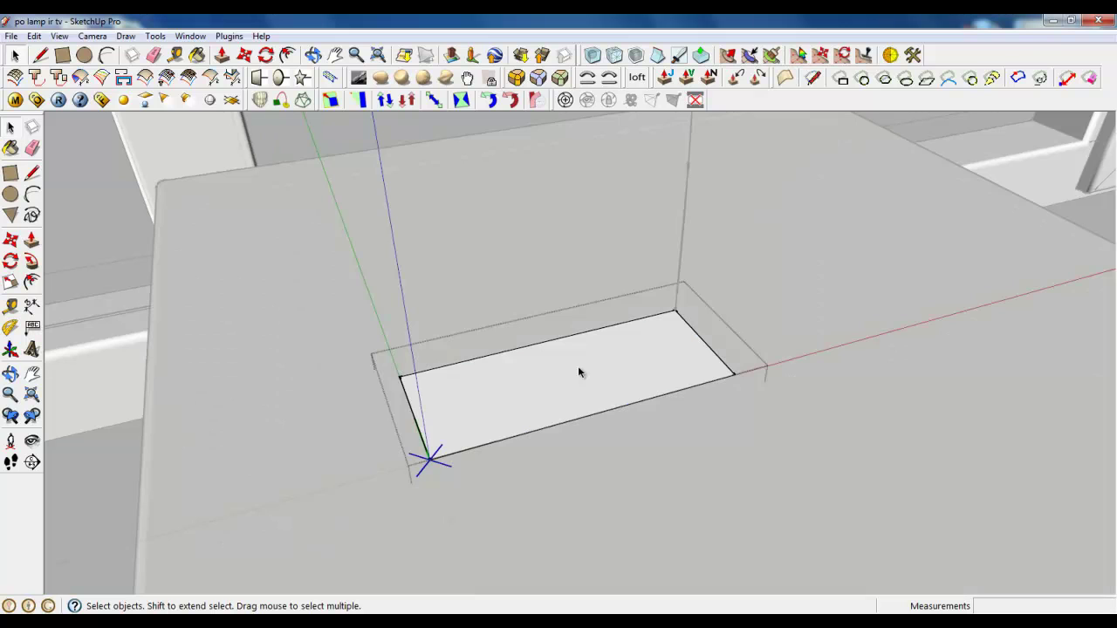
# - Import the LeavesTropical0216_1_SDIFFUSE image as a texture and apply it to the rectangle's face
pyautogui.moveTo(477, 356); pyautogui.dragTo(810, 424, button='middle')
pyautogui.click(12, 36)
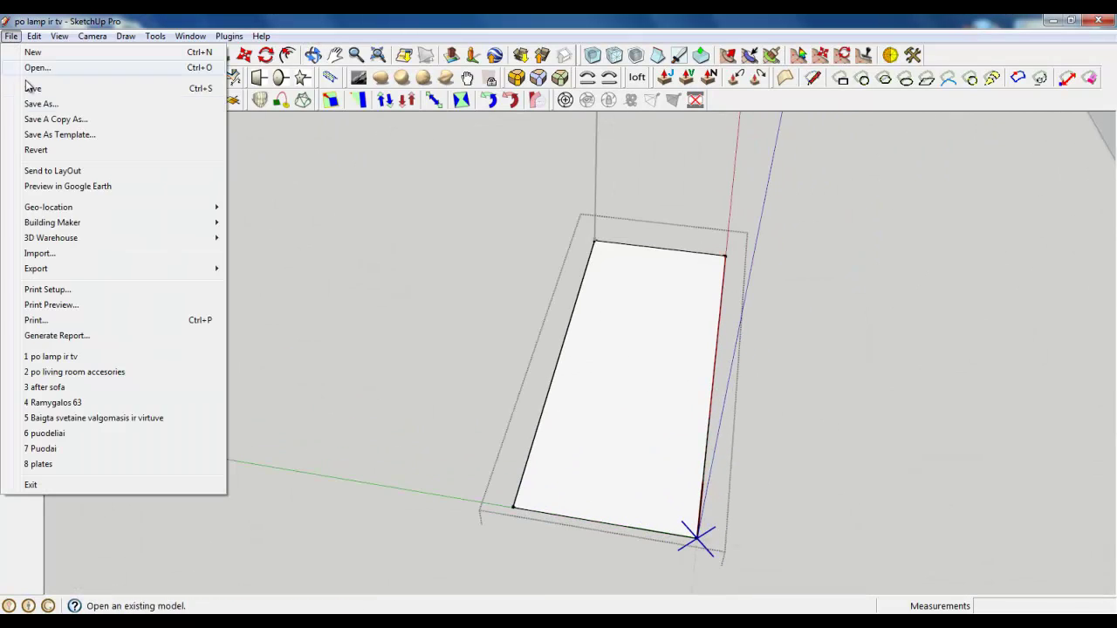
pyautogui.click(68, 253)
pyautogui.click(477, 342)
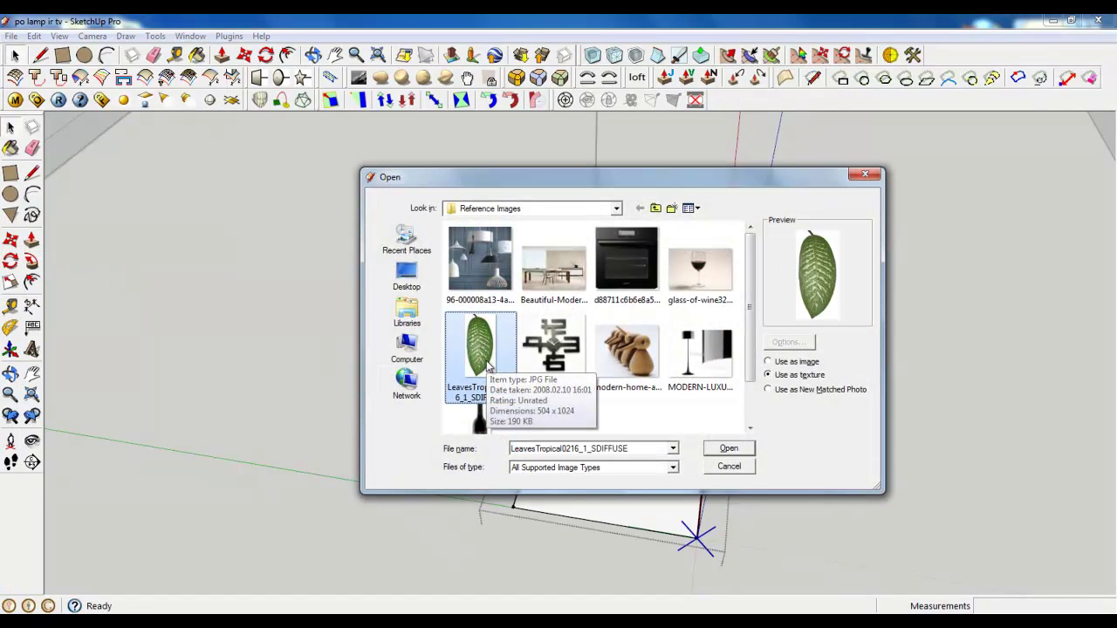
pyautogui.click(728, 449)
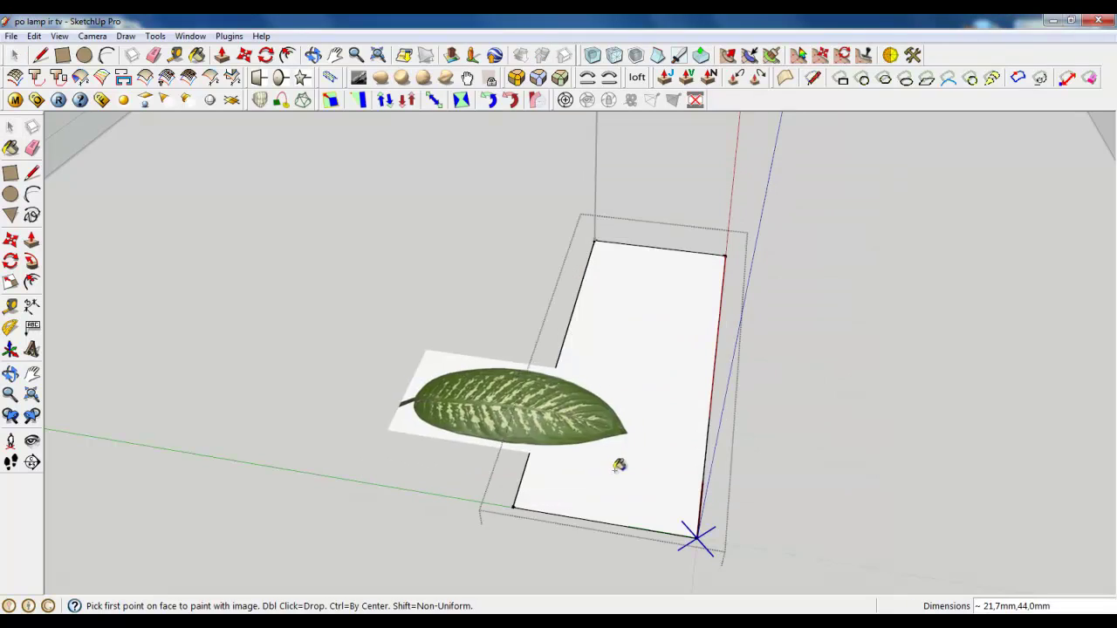
pyautogui.click(687, 494)
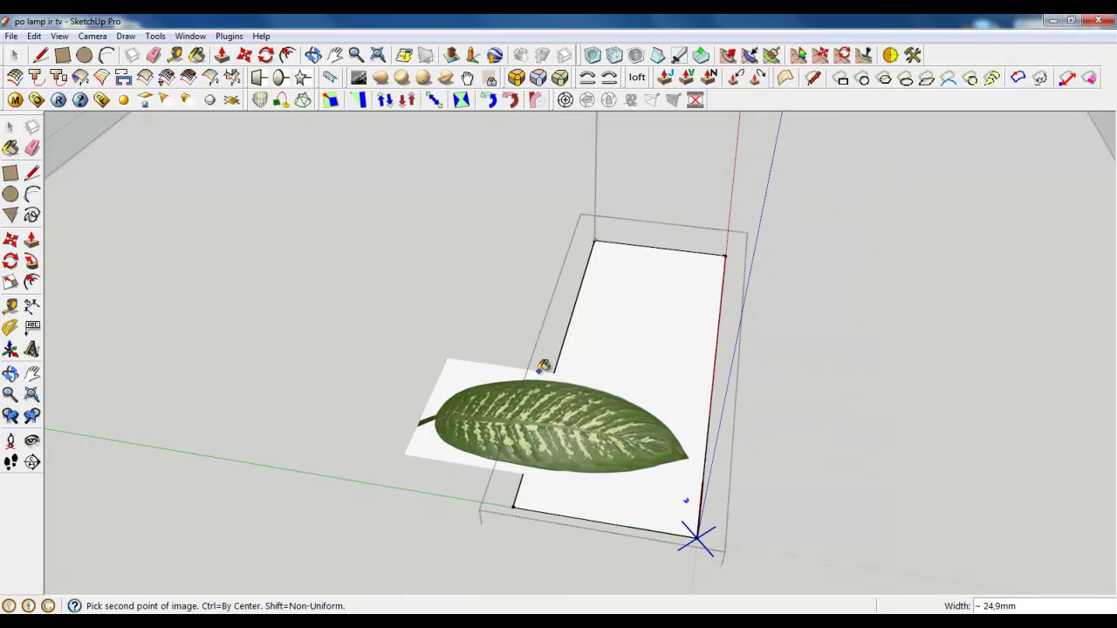
pyautogui.click(546, 367)
# - Rotate the leaf texture 90 degrees and a further 180 degrees so the leaf's stalk end faces the stem-side edge
pyautogui.rightClick(608, 372)
pyautogui.moveTo(713, 249)
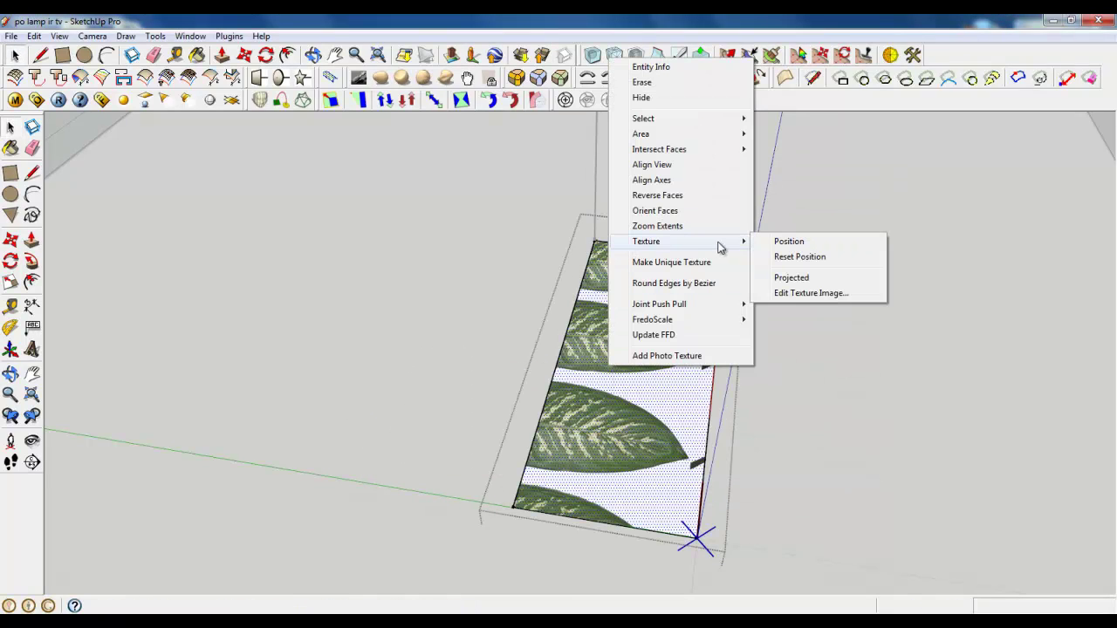
pyautogui.click(789, 241)
pyautogui.rightClick(640, 332)
pyautogui.moveTo(698, 384)
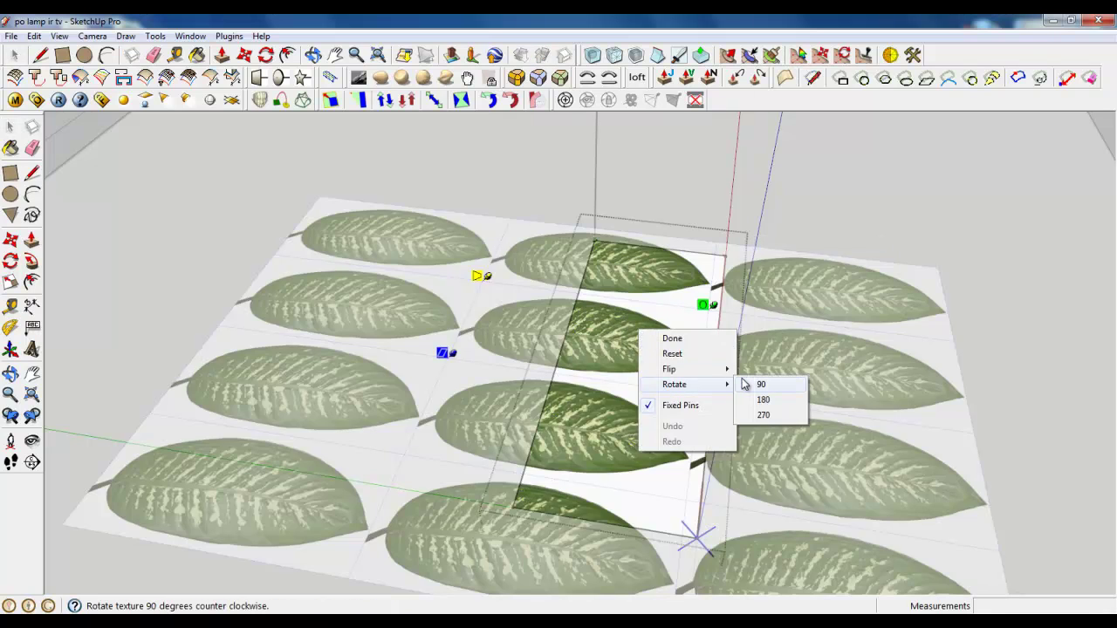
pyautogui.click(763, 385)
pyautogui.moveTo(656, 340); pyautogui.dragTo(632, 427)
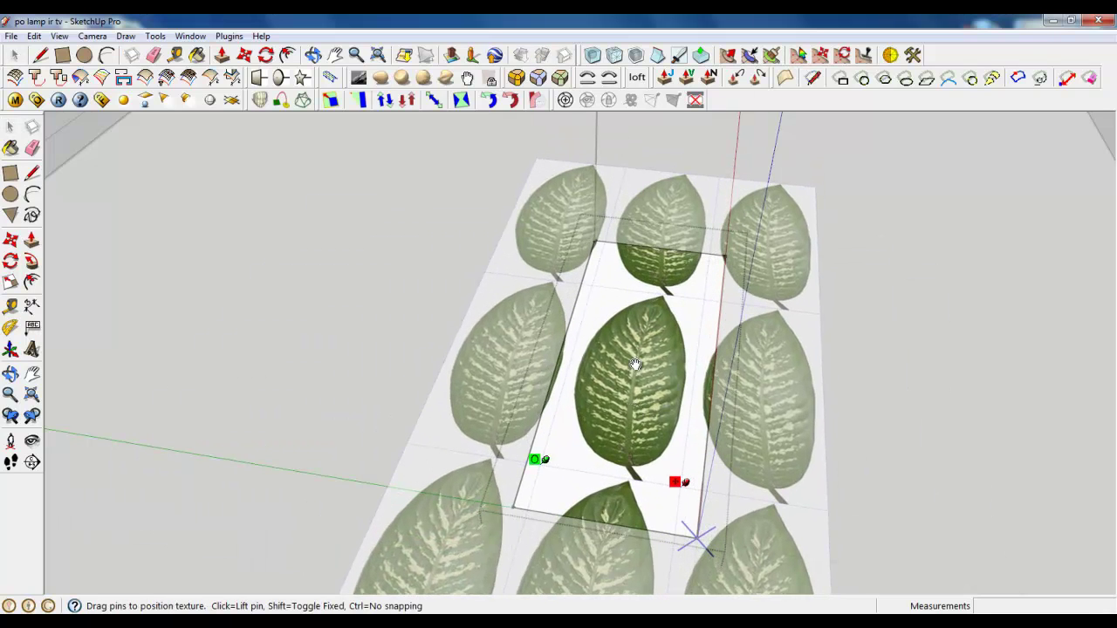
pyautogui.rightClick(636, 356)
pyautogui.moveTo(716, 410)
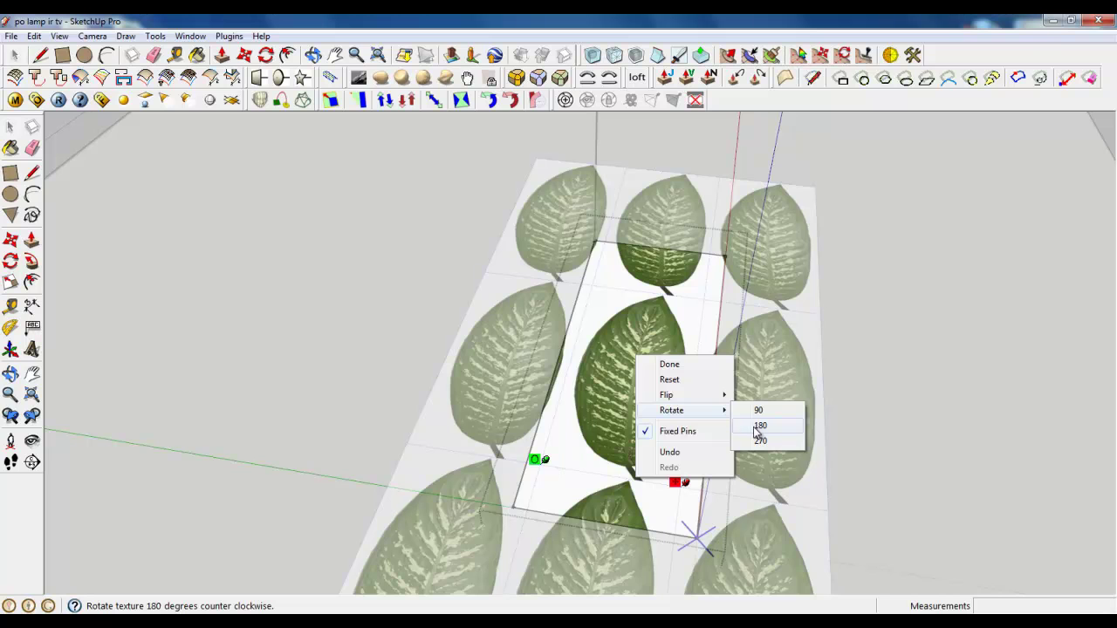
pyautogui.click(756, 428)
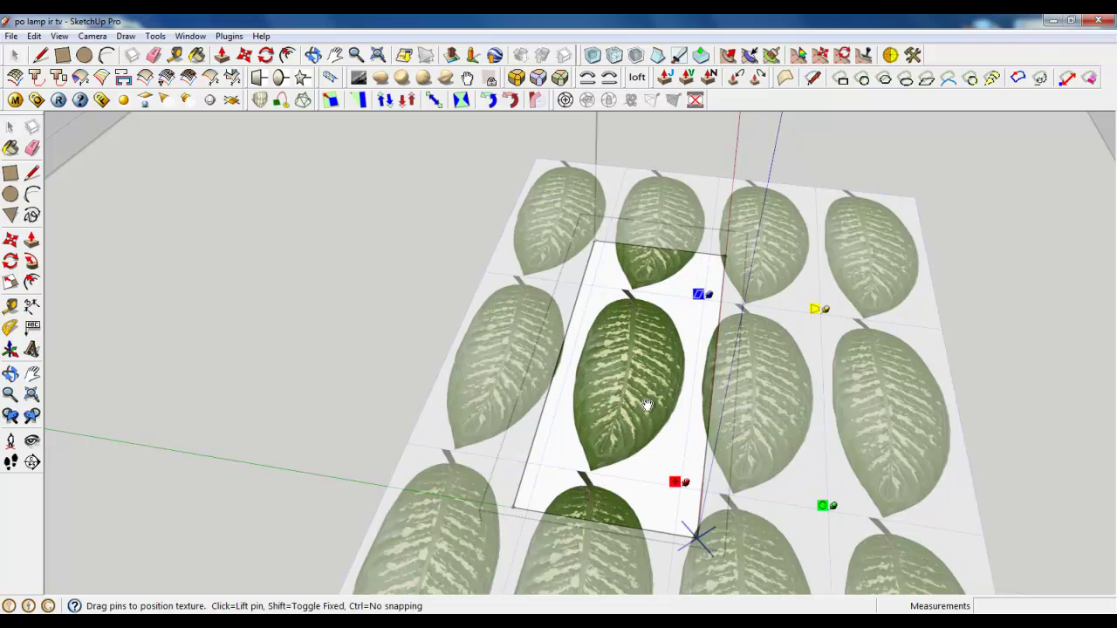
# - Move and enlarge the texture until a single leaf fills the rectangle's width, and accept the texture position
pyautogui.moveTo(626, 400); pyautogui.dragTo(603, 314)
pyautogui.scroll(-2, 603, 314)
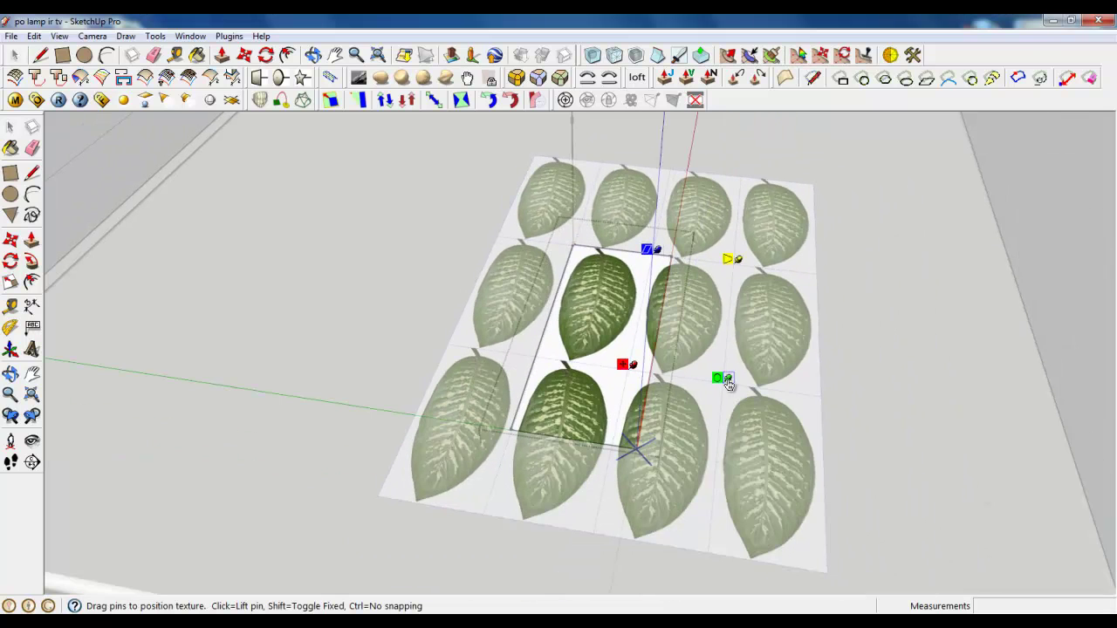
pyautogui.moveTo(729, 384); pyautogui.dragTo(783, 387)
pyautogui.moveTo(693, 314); pyautogui.dragTo(713, 359)
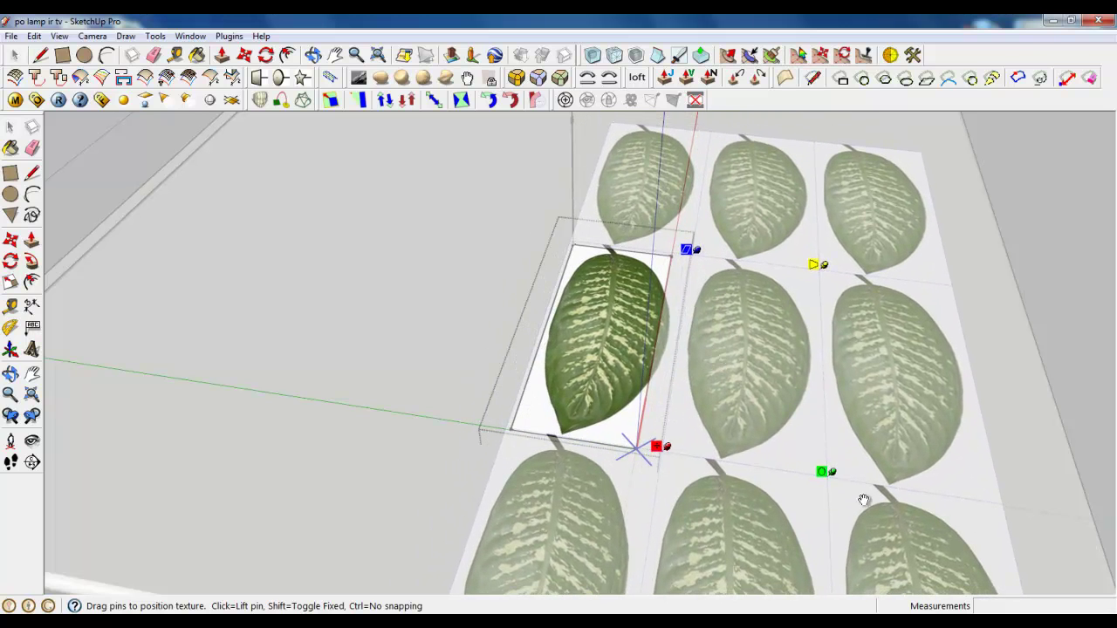
pyautogui.moveTo(834, 474); pyautogui.dragTo(821, 472)
pyautogui.moveTo(610, 382); pyautogui.dragTo(597, 361)
pyautogui.scroll(6, 595, 362)
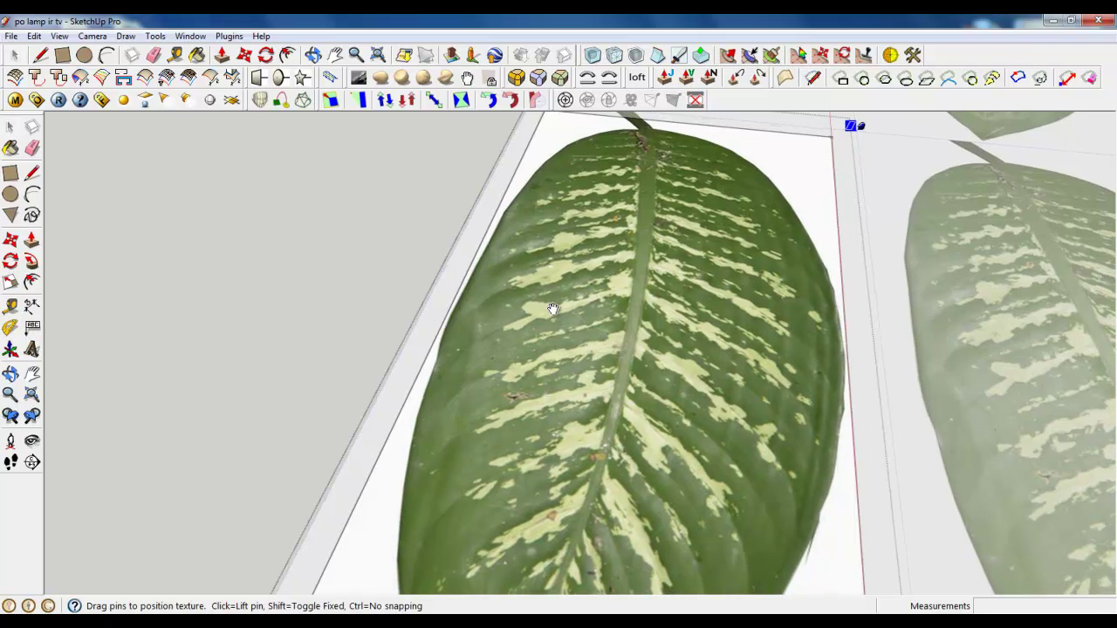
pyautogui.rightClick(574, 293)
pyautogui.click(590, 295)
# - Move the rectangle's short edge near the leaf tip inward along the red axis so it meets the tip
pyautogui.scroll(-5, 621, 311)
pyautogui.moveTo(606, 342); pyautogui.dragTo(614, 326, button='middle')
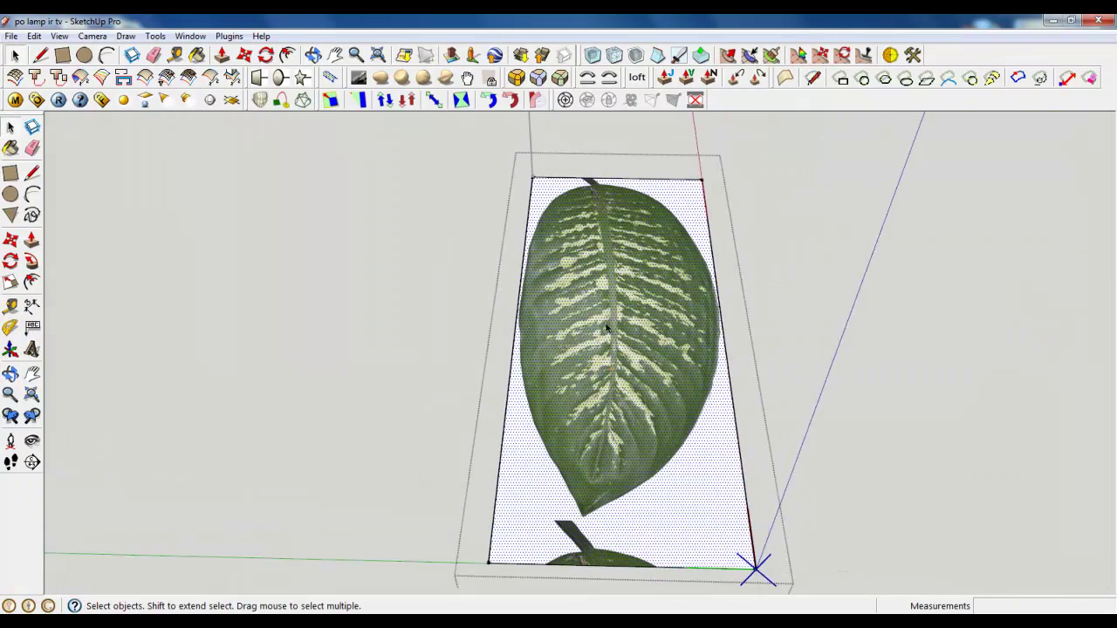
pyautogui.scroll(-4, 606, 326)
pyautogui.scroll(1, 605, 366)
pyautogui.click(222, 54)
pyautogui.scroll(2, 654, 432)
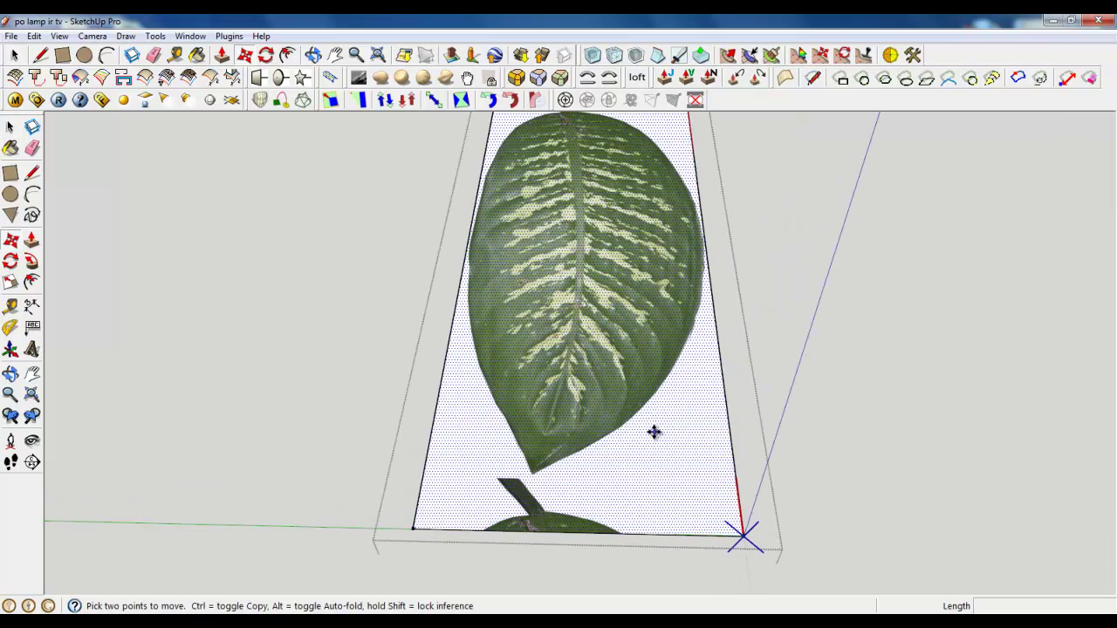
pyautogui.click(655, 531)
pyautogui.click(656, 479)
pyautogui.scroll(1, 657, 479)
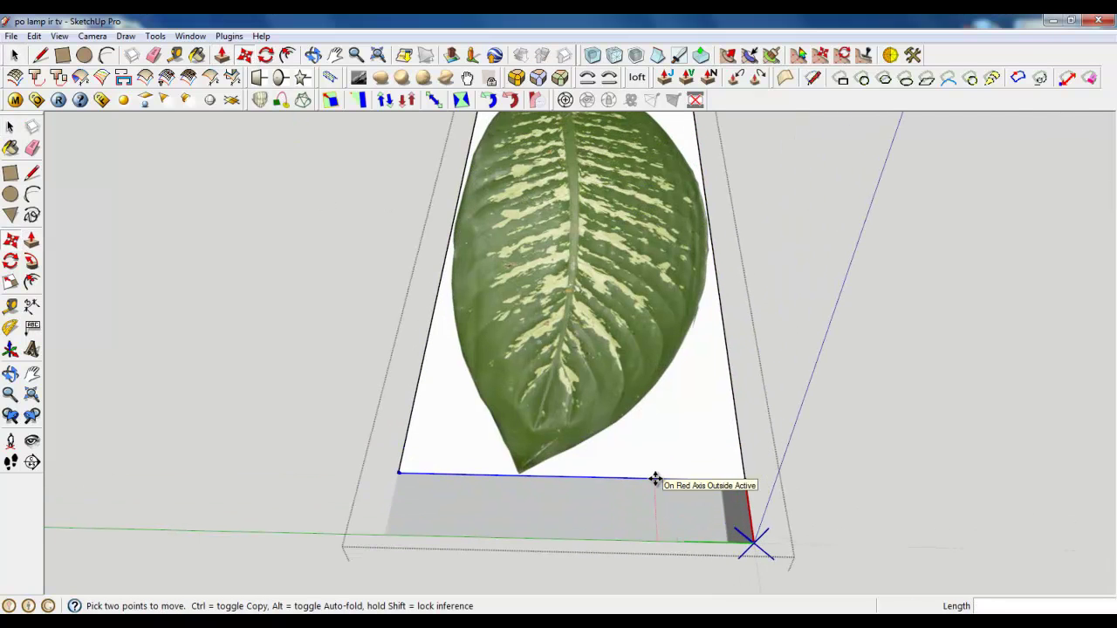
# - Move the rectangle's opposite short edge slightly inward to the base of the leaf's stalk
pyautogui.scroll(-5, 633, 546)
pyautogui.scroll(4, 611, 240)
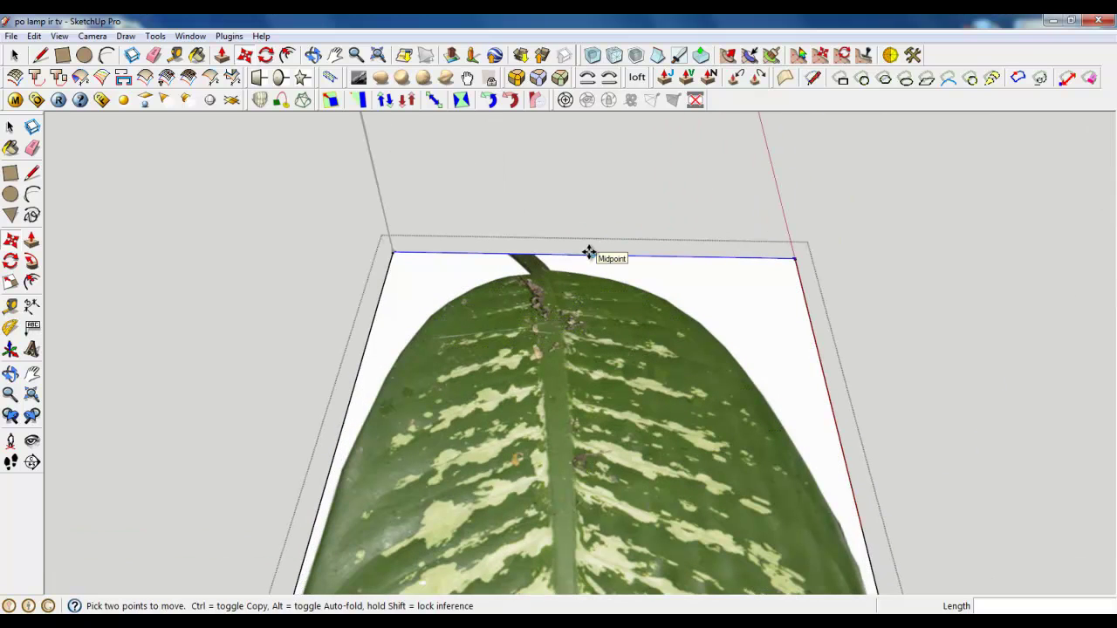
pyautogui.click(588, 260)
pyautogui.click(589, 267)
pyautogui.scroll(-2, 586, 248)
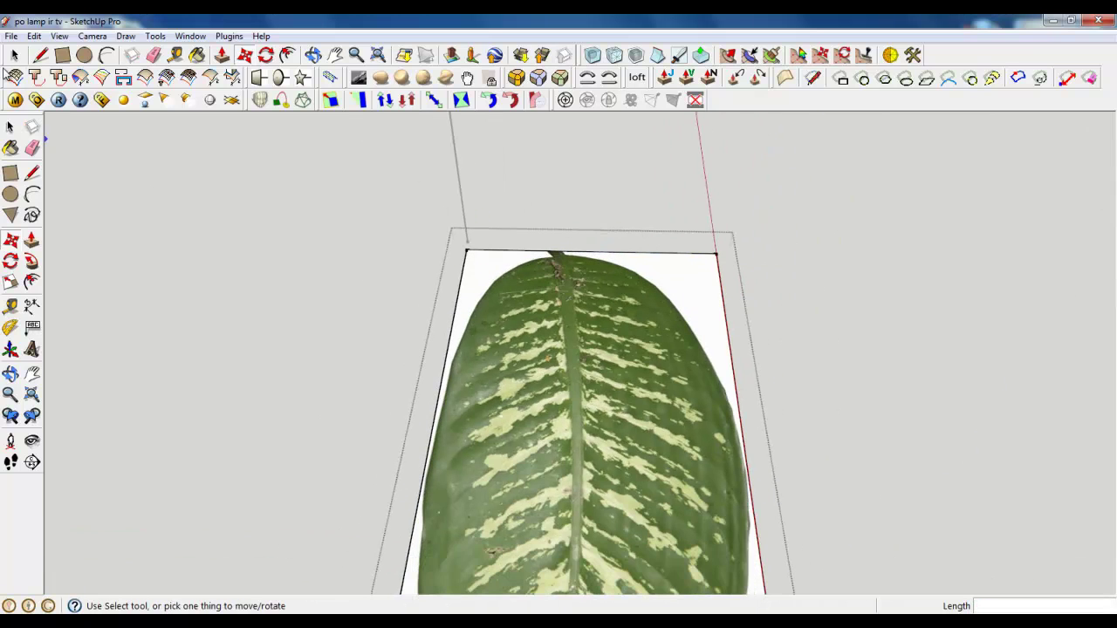
# - Divide the leaf rectangle into quarters with a crosswise line and a lengthwise line between the midpoints of opposite edges
pyautogui.click(15, 55)
pyautogui.scroll(-3, 765, 420)
pyautogui.moveTo(765, 427); pyautogui.dragTo(677, 367, button='middle')
pyautogui.scroll(-3, 679, 358)
pyautogui.scroll(3, 678, 414)
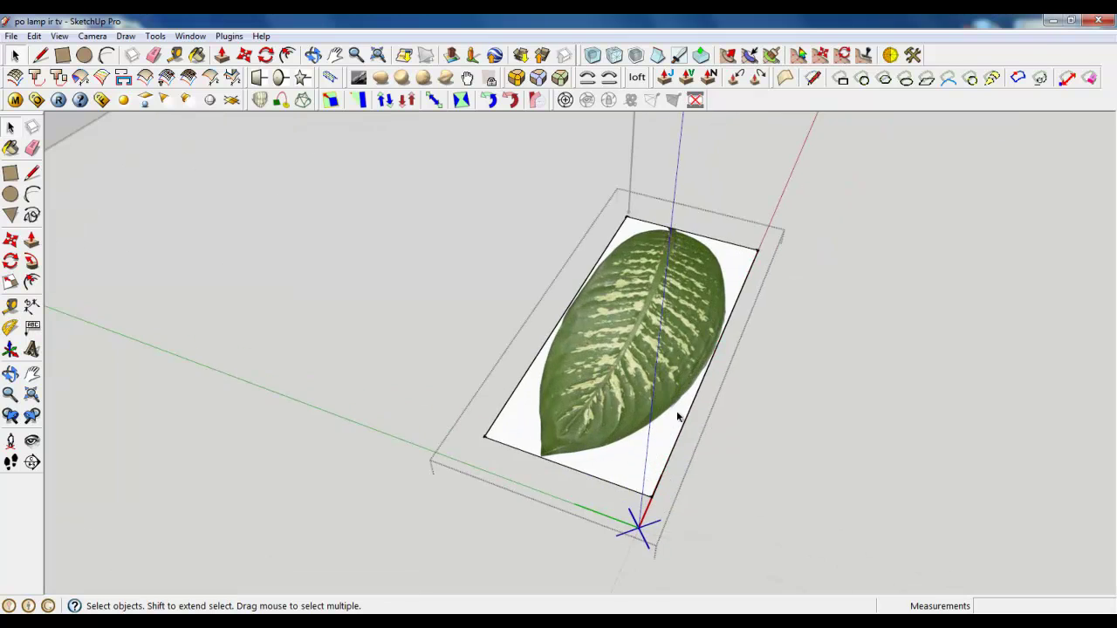
pyautogui.moveTo(677, 417); pyautogui.dragTo(567, 402, button='middle')
pyautogui.click(40, 55)
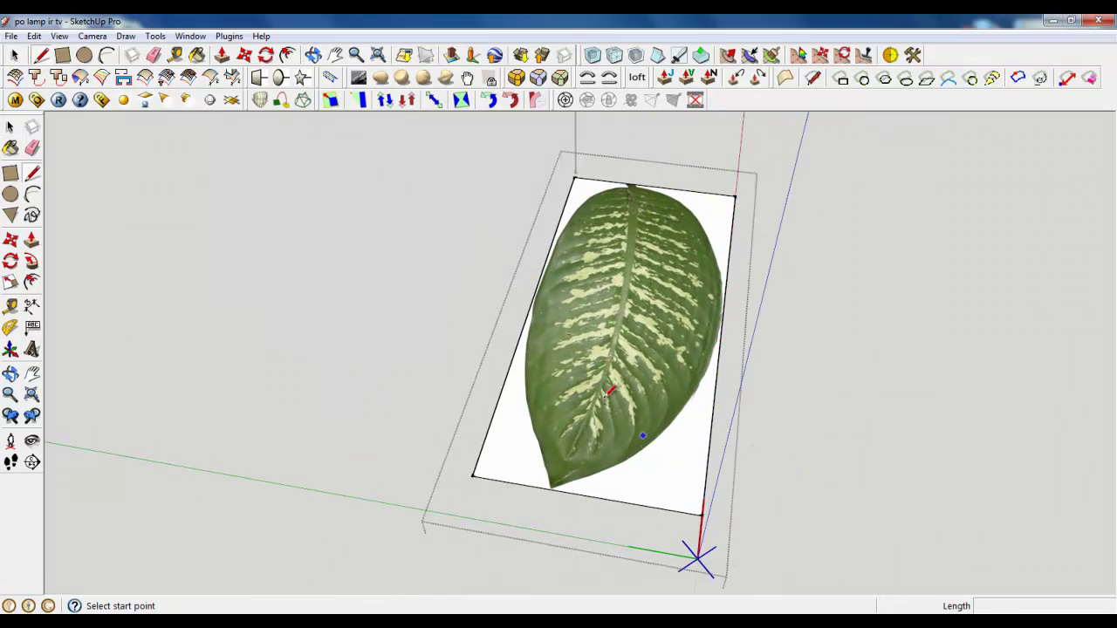
pyautogui.click(532, 300)
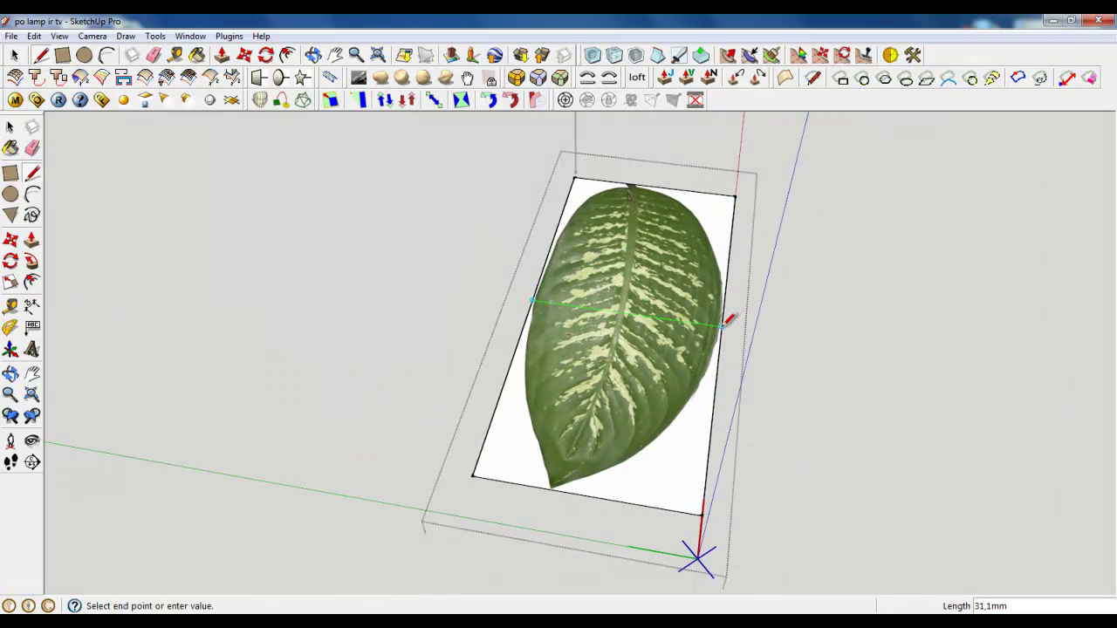
pyautogui.click(724, 323)
pyautogui.moveTo(724, 324); pyautogui.dragTo(603, 190, button='middle')
pyautogui.click(612, 176)
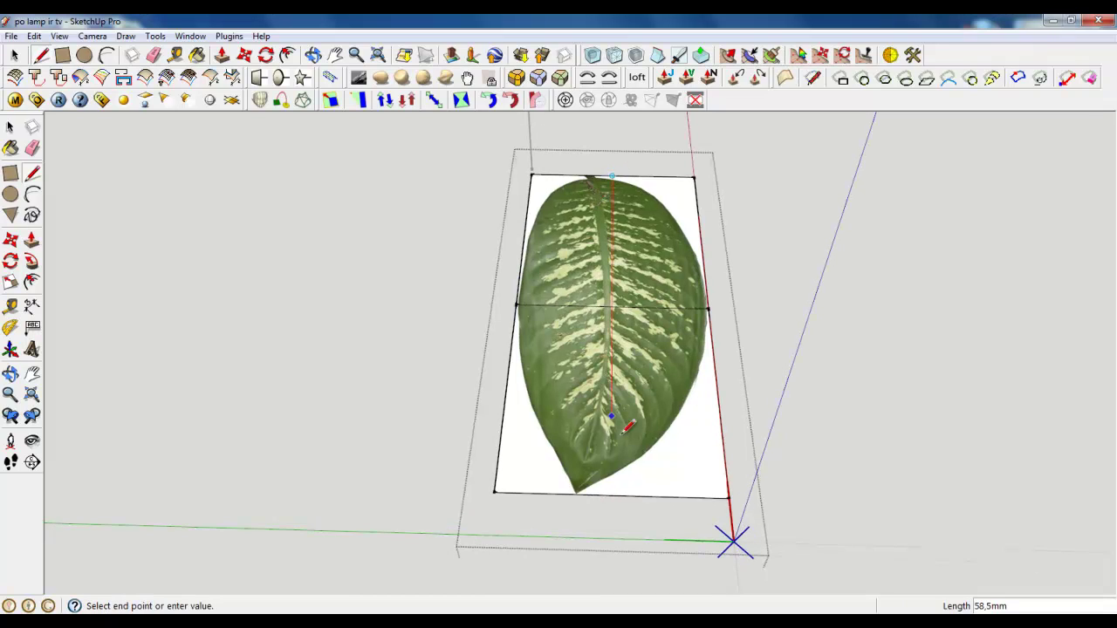
pyautogui.click(612, 494)
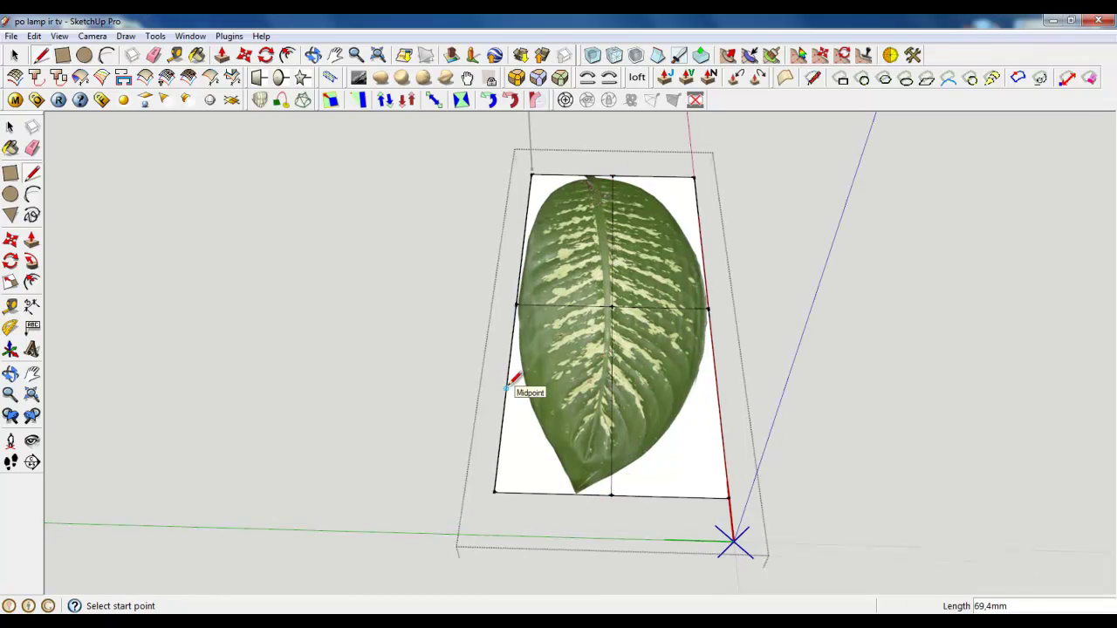
# - Add crosswise and lengthwise lines through the remaining quarter points so the leaf rectangle becomes a four-by-four grid
pyautogui.click(508, 389)
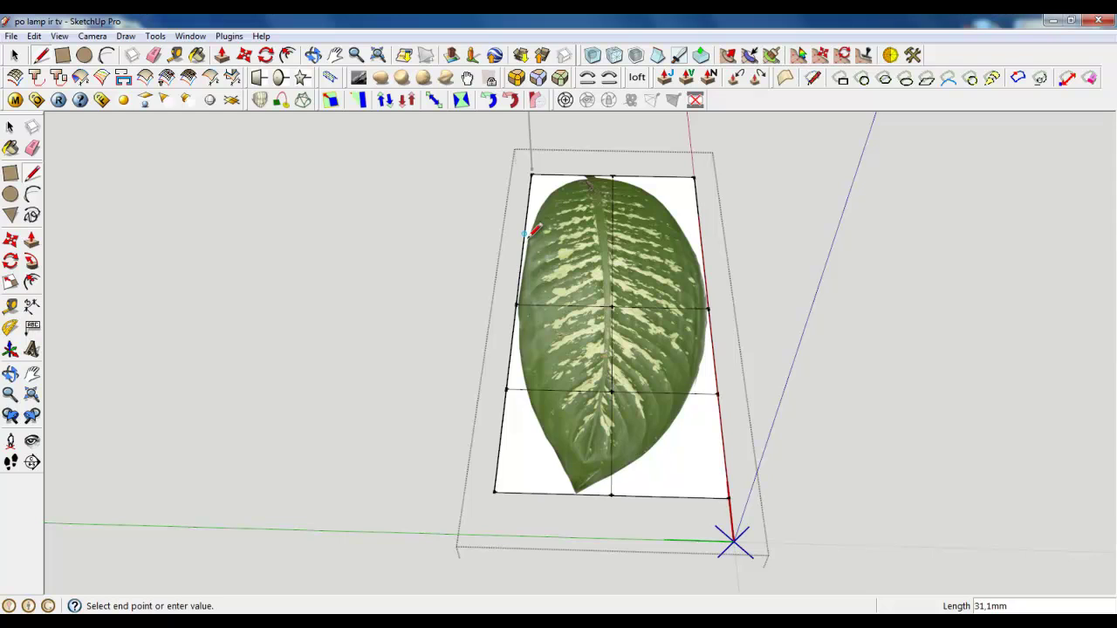
pyautogui.click(700, 235)
pyautogui.click(654, 176)
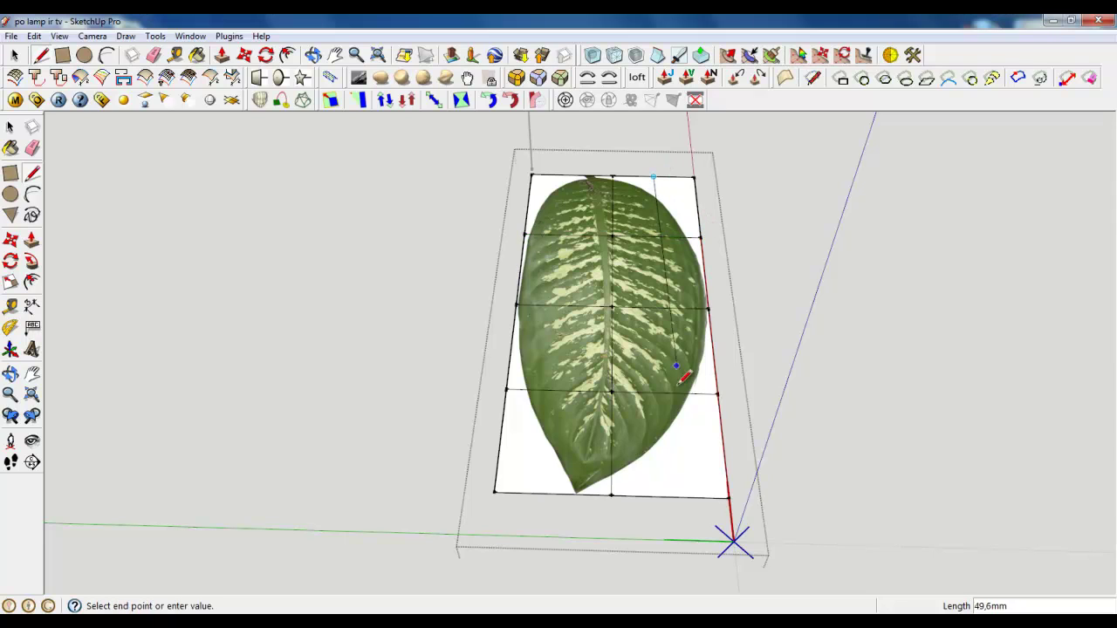
pyautogui.click(670, 496)
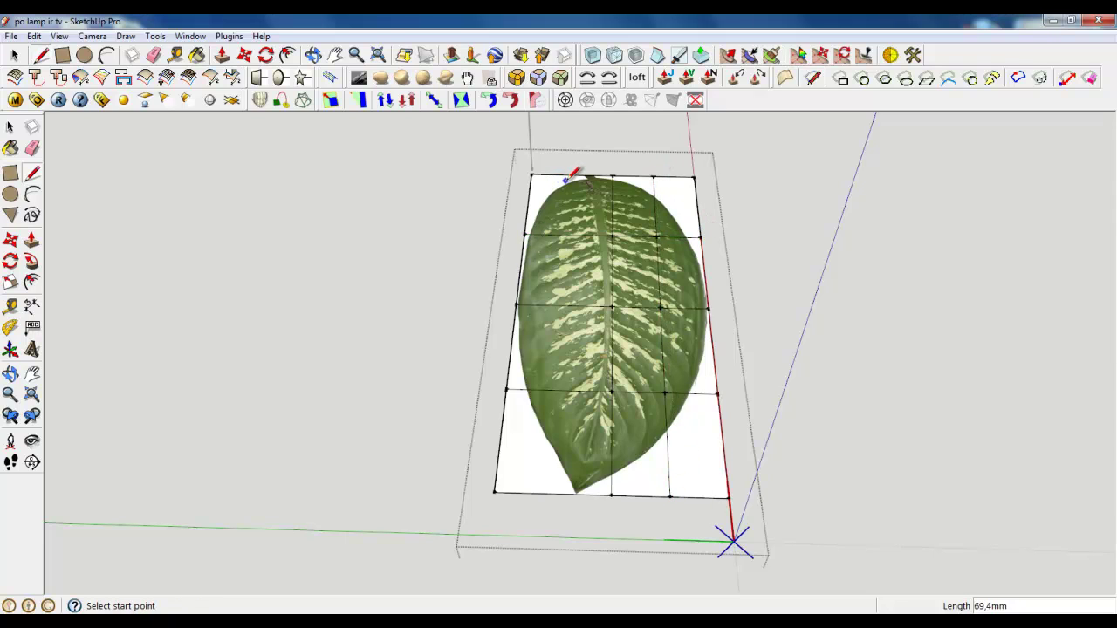
pyautogui.click(572, 175)
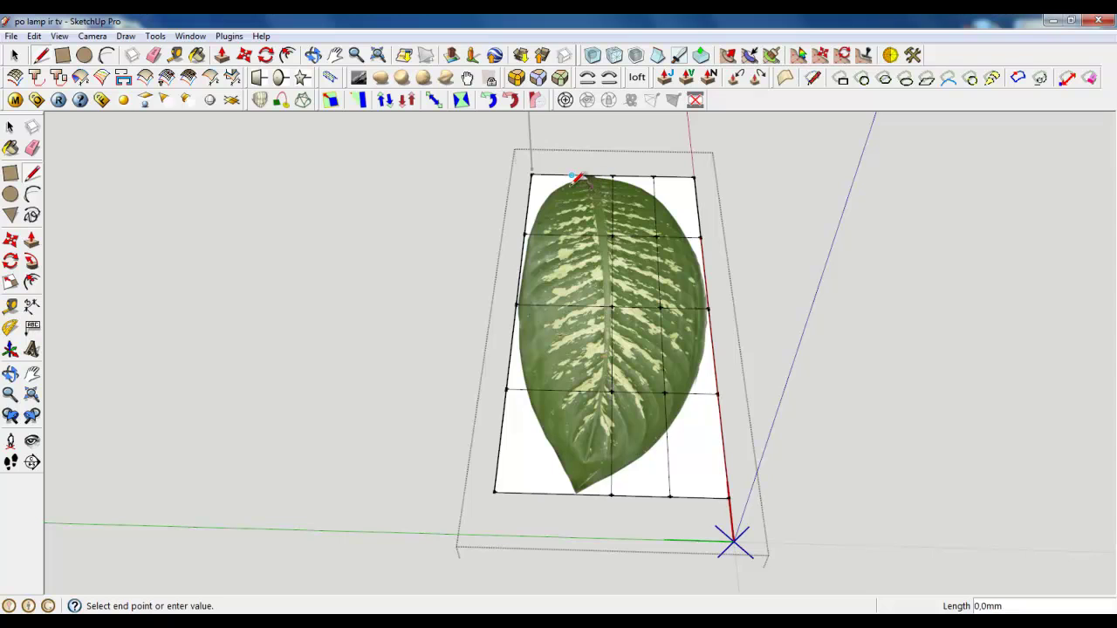
pyautogui.click(553, 491)
# - Try to raise the four central grid faces of the leaf by about 2.8 mm
pyautogui.click(14, 55)
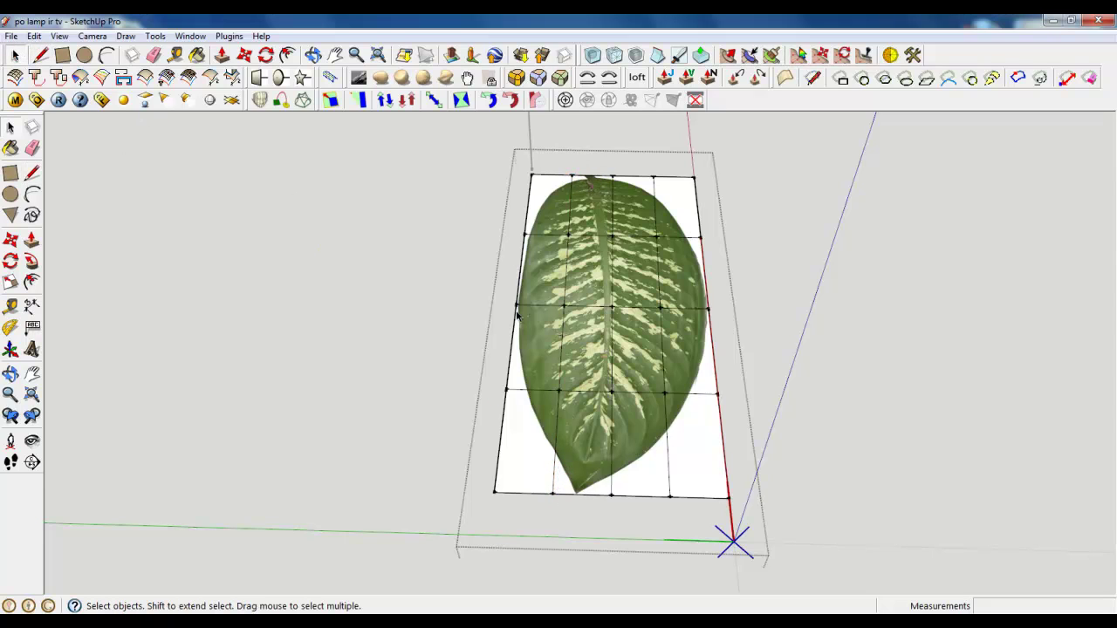
pyautogui.click(609, 345)
pyautogui.keyDown('ctrl'); pyautogui.doubleClick(635, 286); pyautogui.keyUp('ctrl')
pyautogui.keyDown('ctrl'); pyautogui.click(631, 331); pyautogui.keyUp('ctrl')
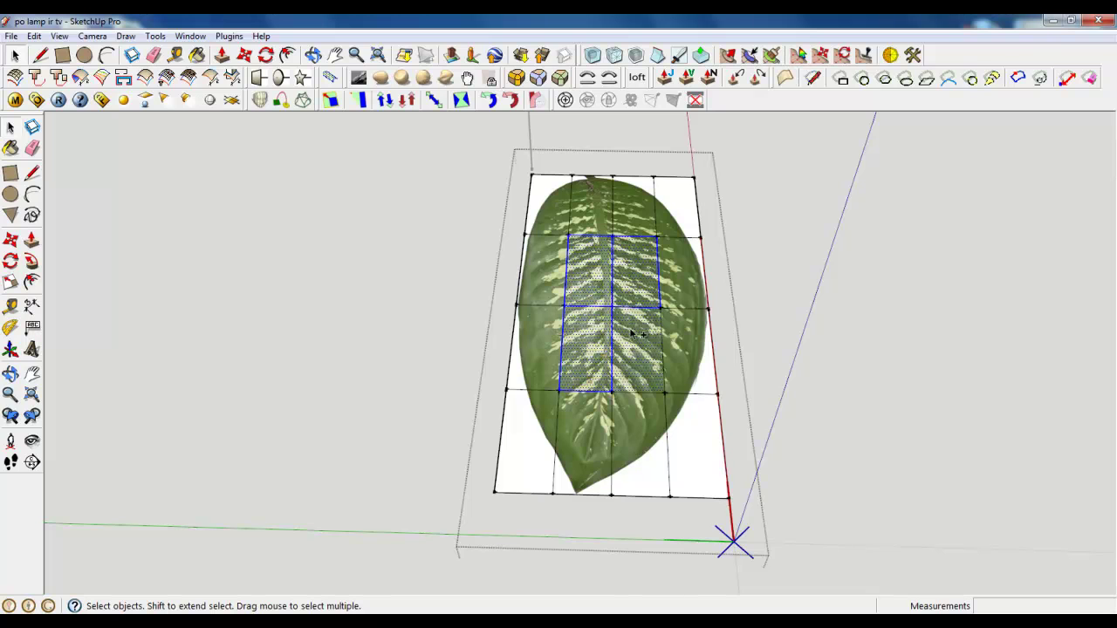
pyautogui.scroll(3, 607, 301)
pyautogui.moveTo(606, 315); pyautogui.dragTo(566, 281, button='middle')
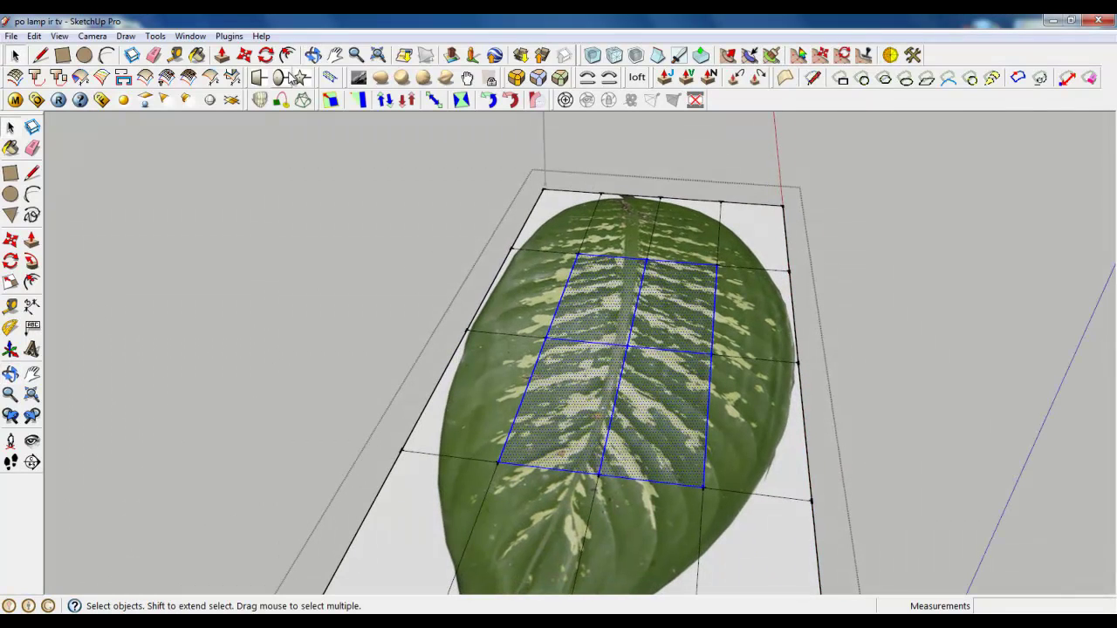
pyautogui.press('m')
pyautogui.click(629, 342)
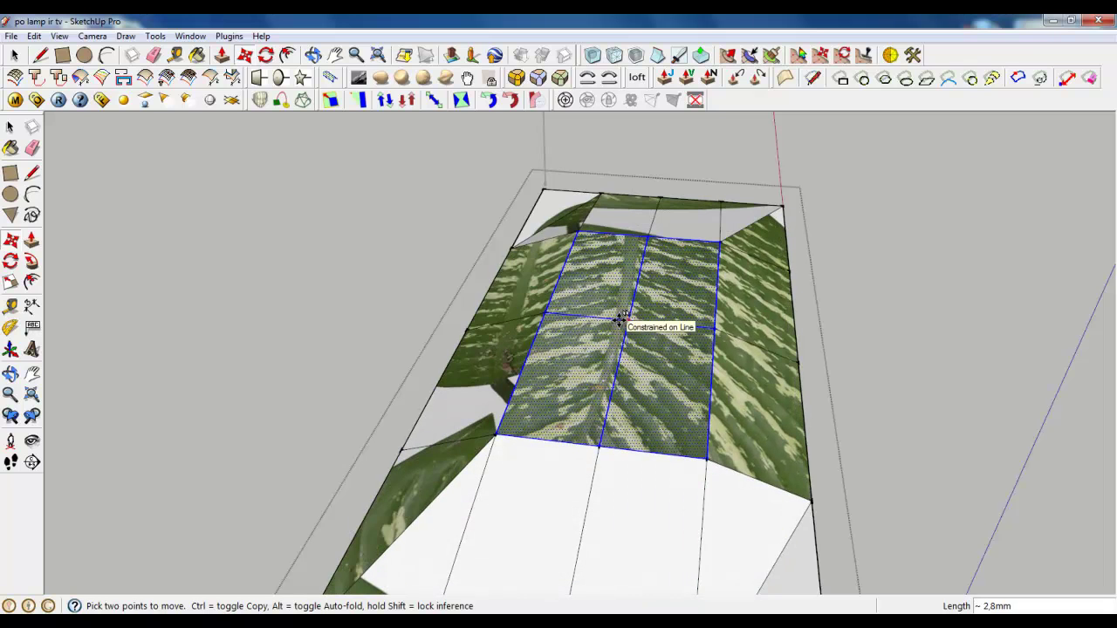
pyautogui.click(621, 321)
pyautogui.hotkey('ctrl', 'z')
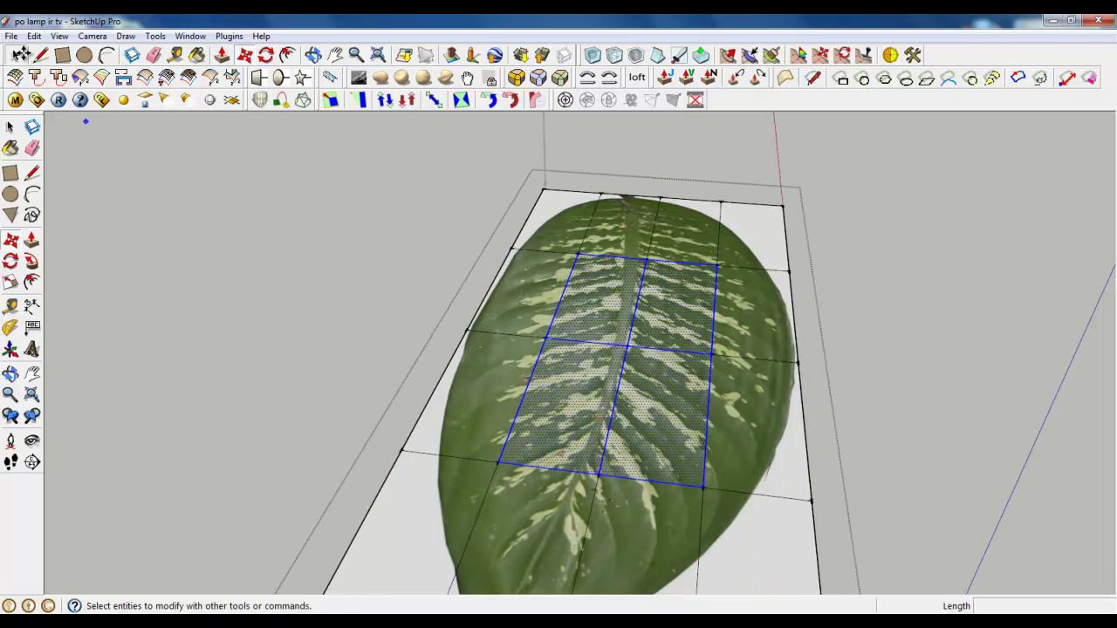
# - Set the leaf texture on one central grid face to Projected
pyautogui.click(15, 55)
pyautogui.click(559, 380)
pyautogui.rightClick(559, 379)
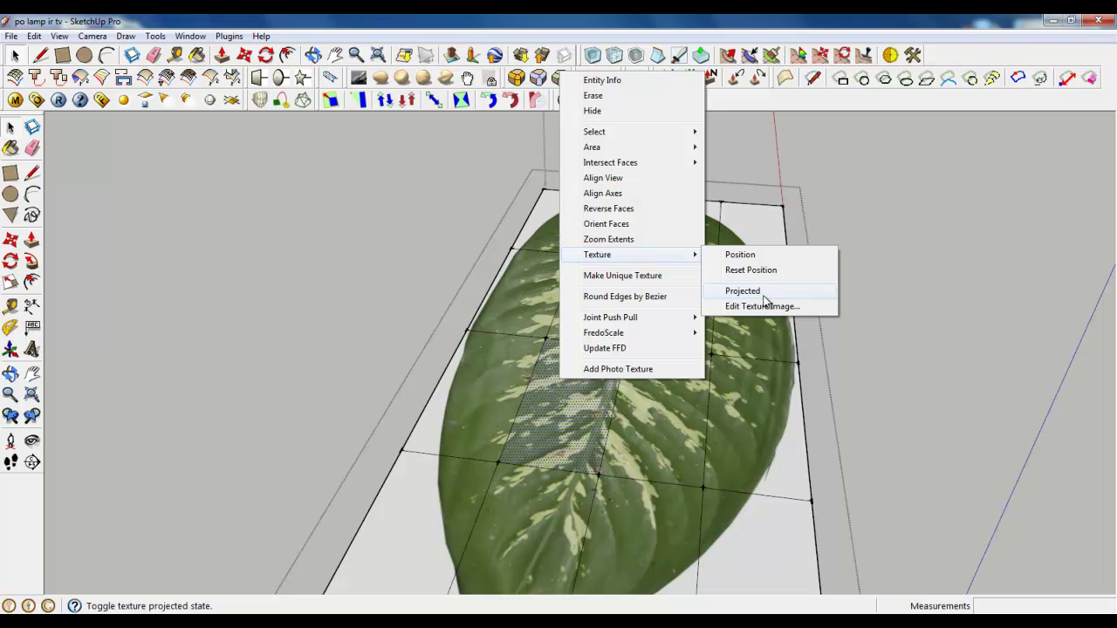
pyautogui.click(757, 293)
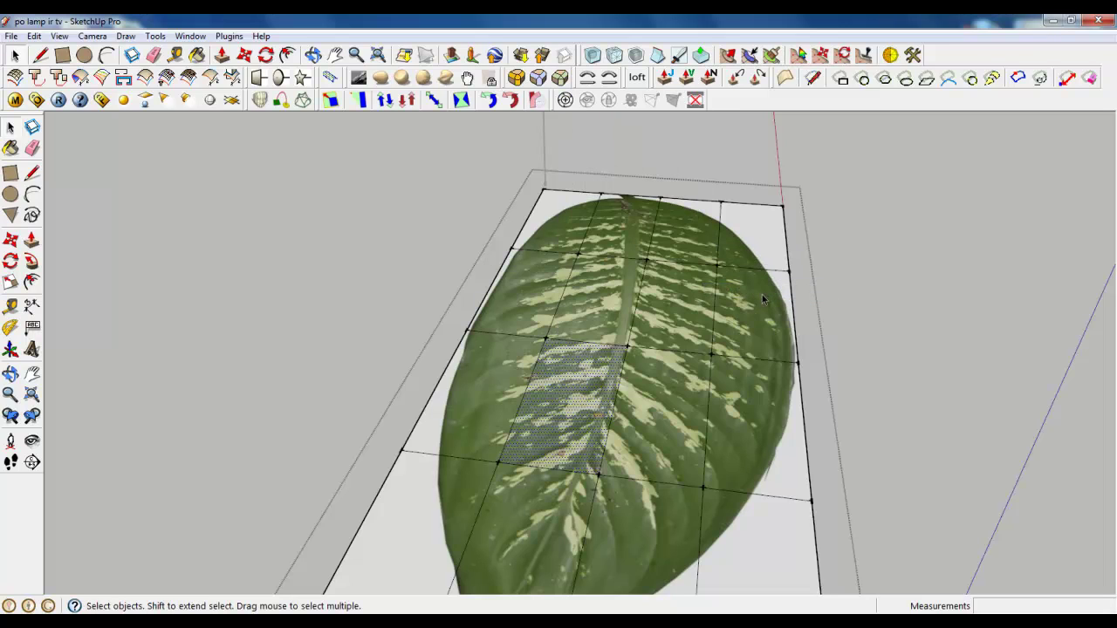
# - Sample the projected leaf texture from that central face and apply it to the grid faces
pyautogui.click(197, 56)
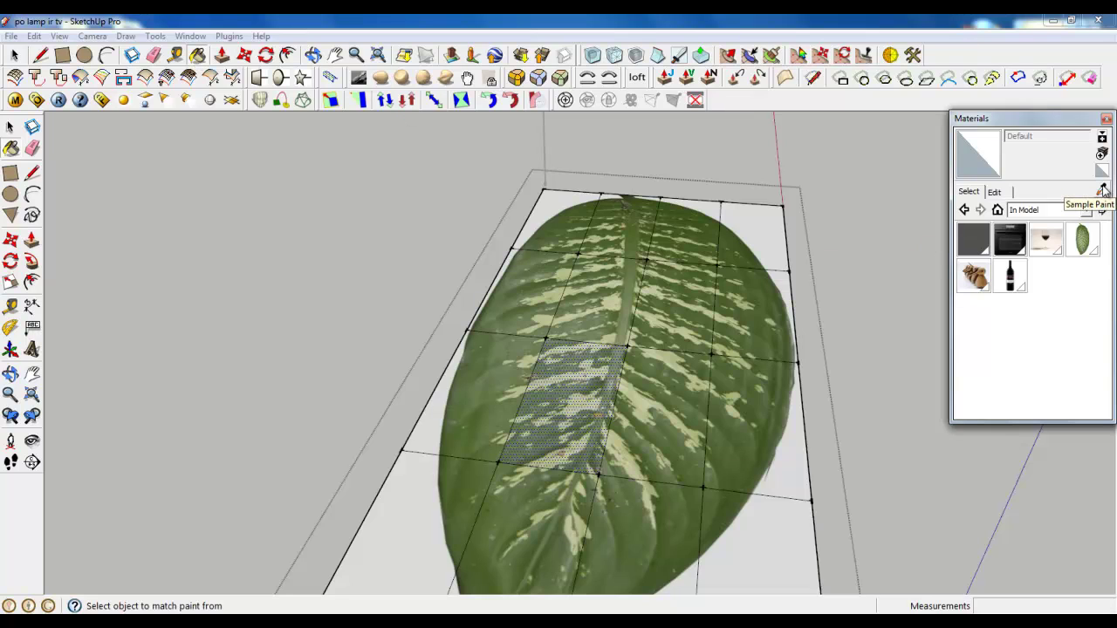
pyautogui.click(1103, 191)
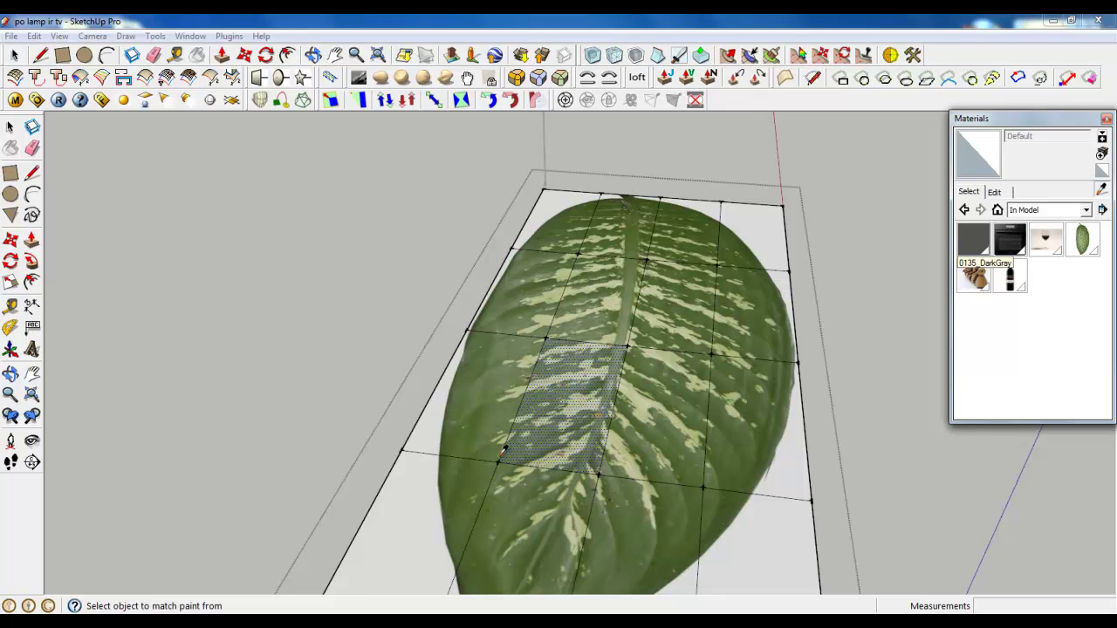
pyautogui.click(590, 377)
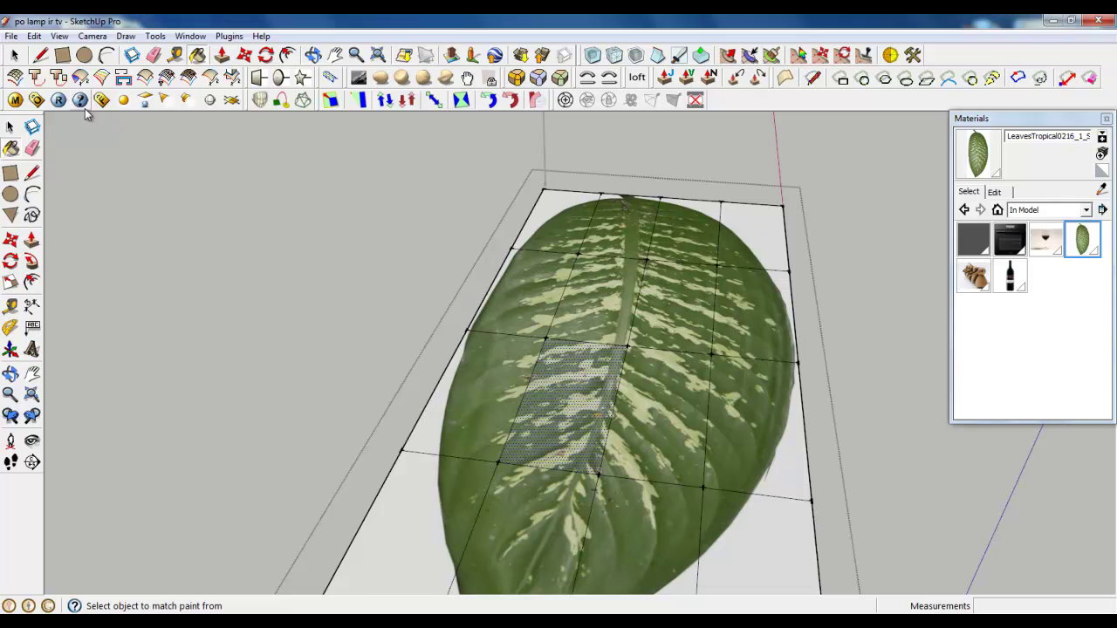
# - Select the four central grid faces and raise them slightly above the leaf rectangle
pyautogui.press('space')
pyautogui.scroll(-2, 527, 255)
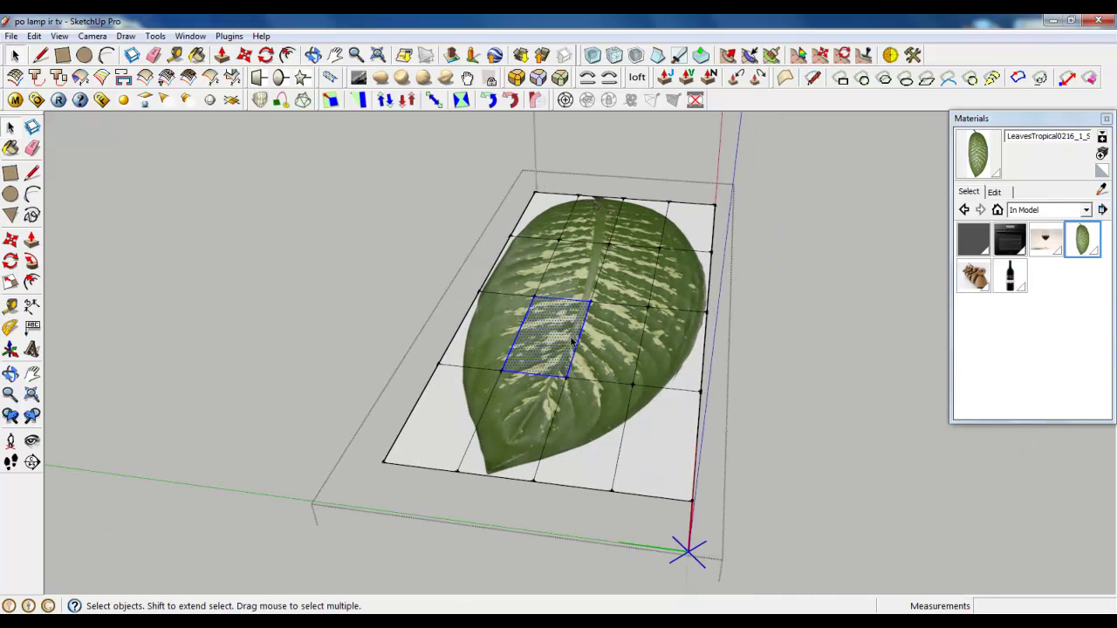
pyautogui.click(222, 56)
pyautogui.scroll(2, 481, 245)
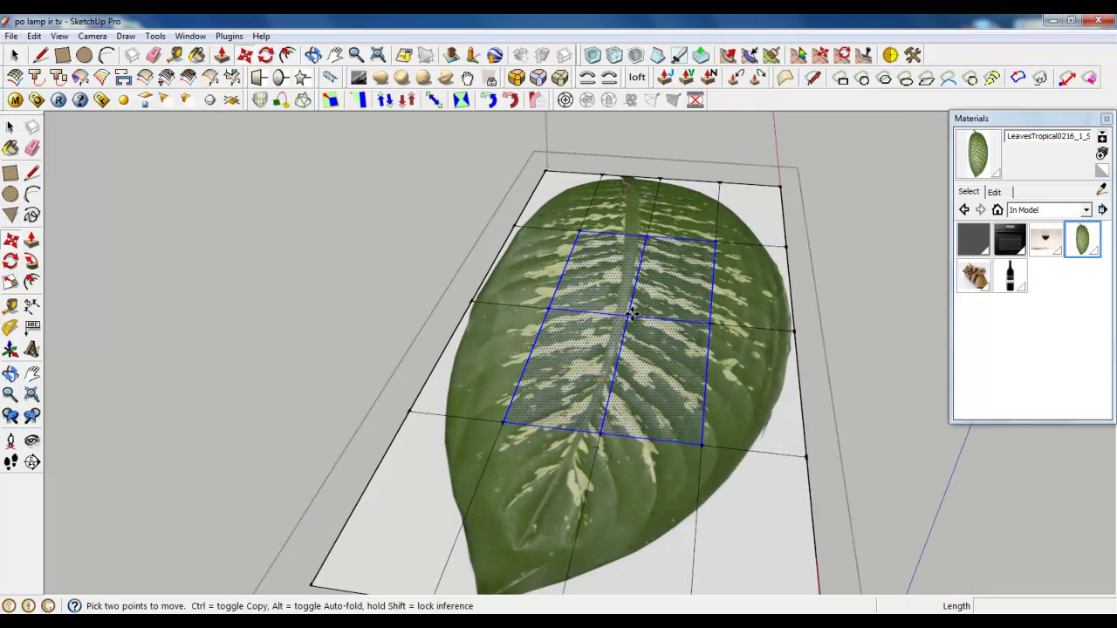
pyautogui.click(632, 316)
pyautogui.click(628, 297)
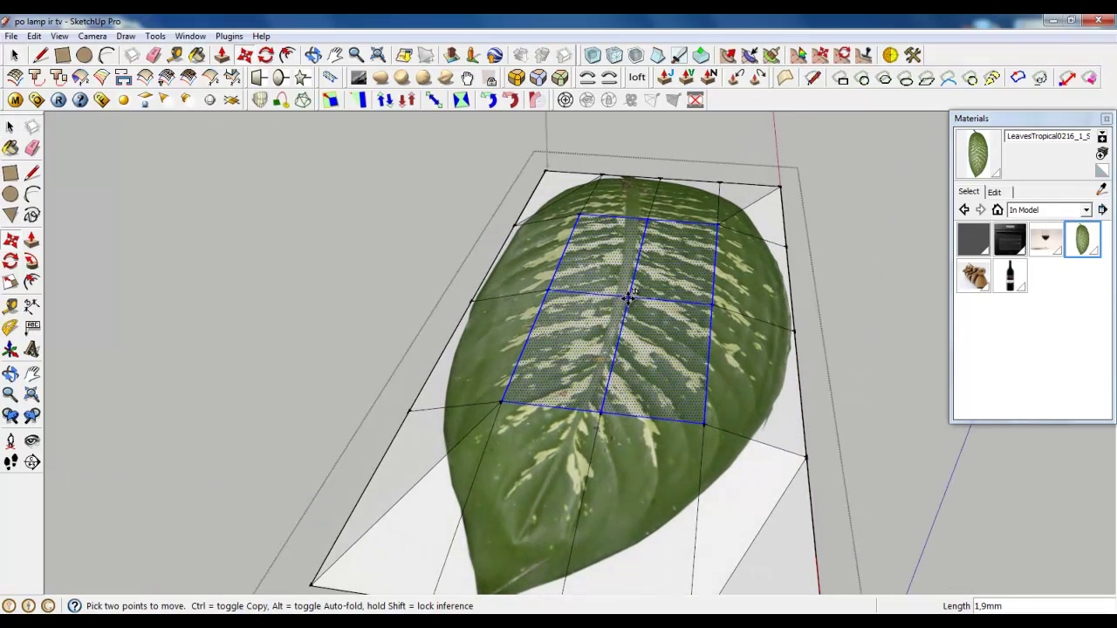
pyautogui.click(628, 304)
# - Replace the corner diagonal near the leaf tip with a line from the raised block to the rectangle's corner, and retexture the new faces
pyautogui.scroll(-3, 629, 336)
pyautogui.moveTo(629, 349); pyautogui.dragTo(674, 460, button='middle')
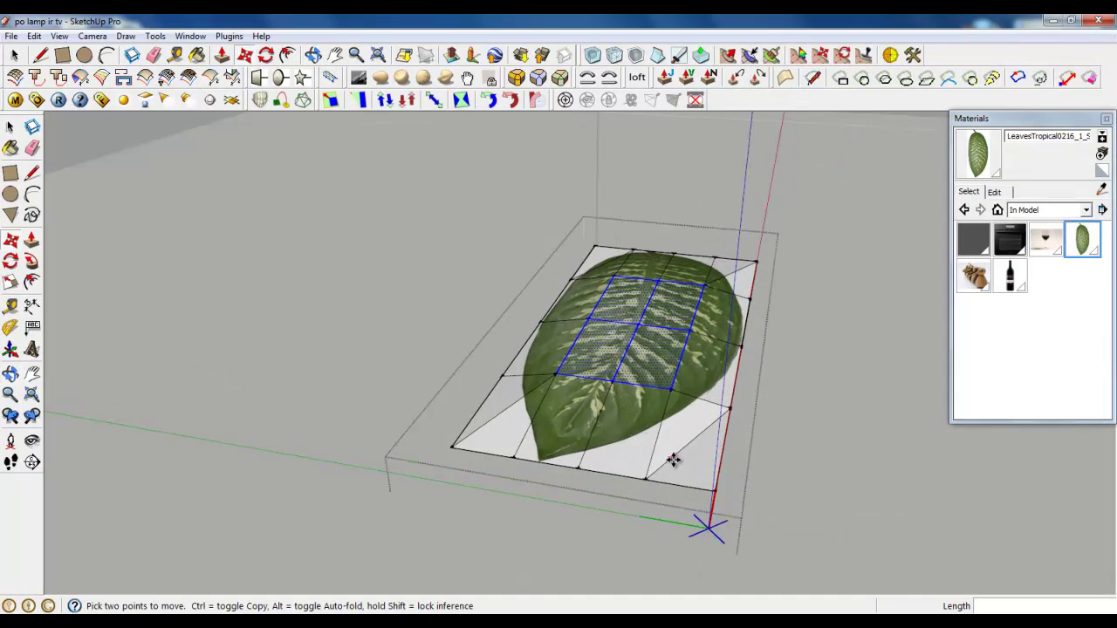
pyautogui.scroll(2, 674, 460)
pyautogui.click(41, 56)
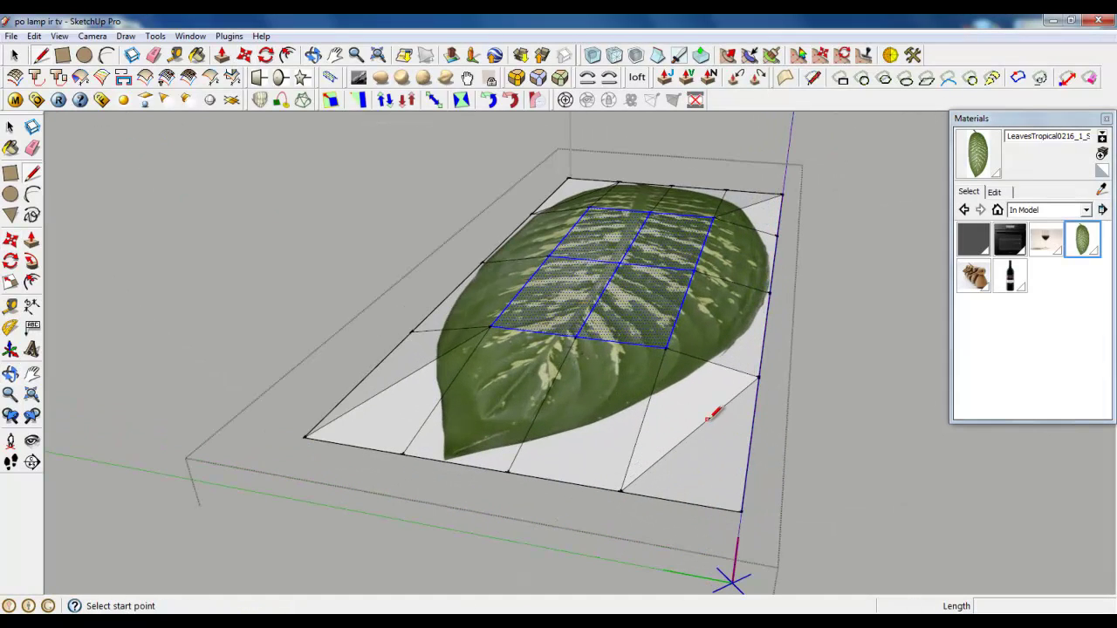
pyautogui.rightClick(710, 419)
pyautogui.click(740, 236)
pyautogui.click(667, 348)
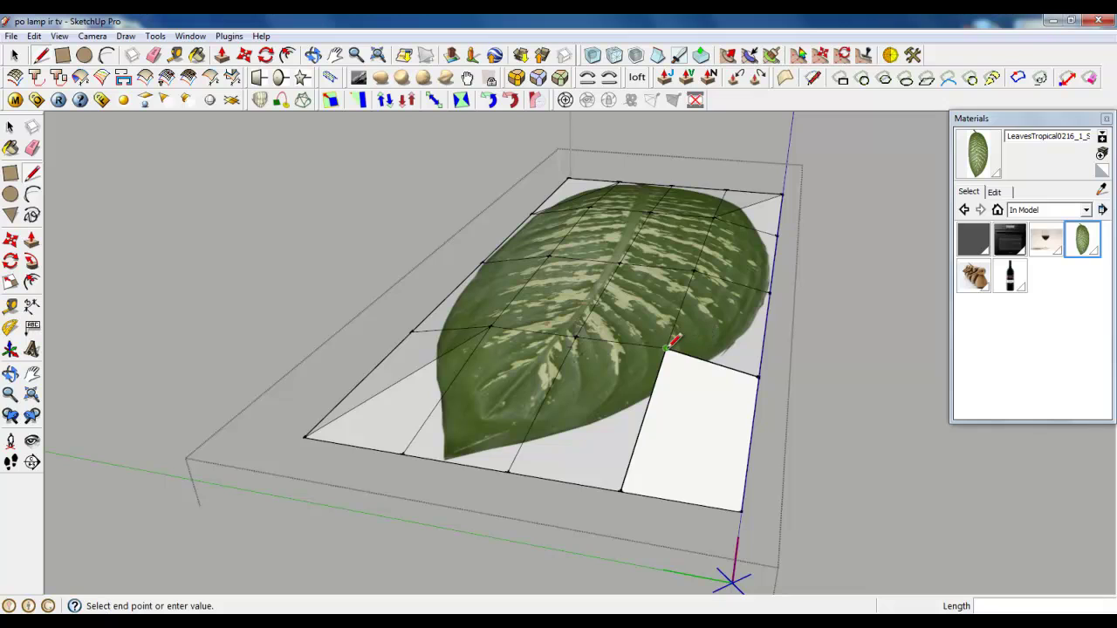
pyautogui.click(742, 506)
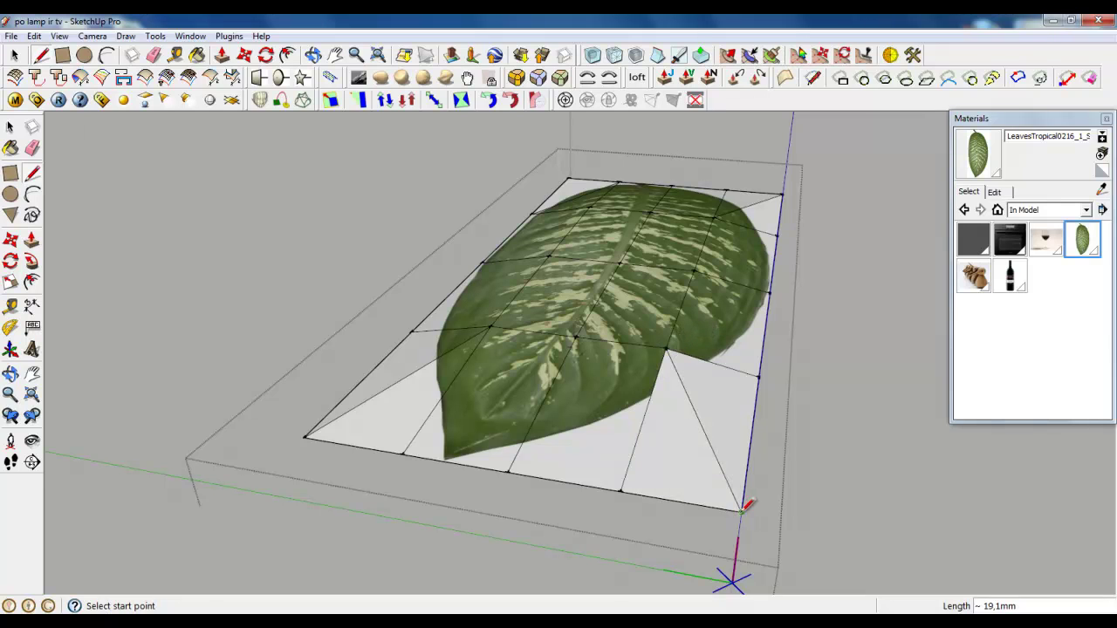
pyautogui.click(1101, 189)
pyautogui.click(625, 365)
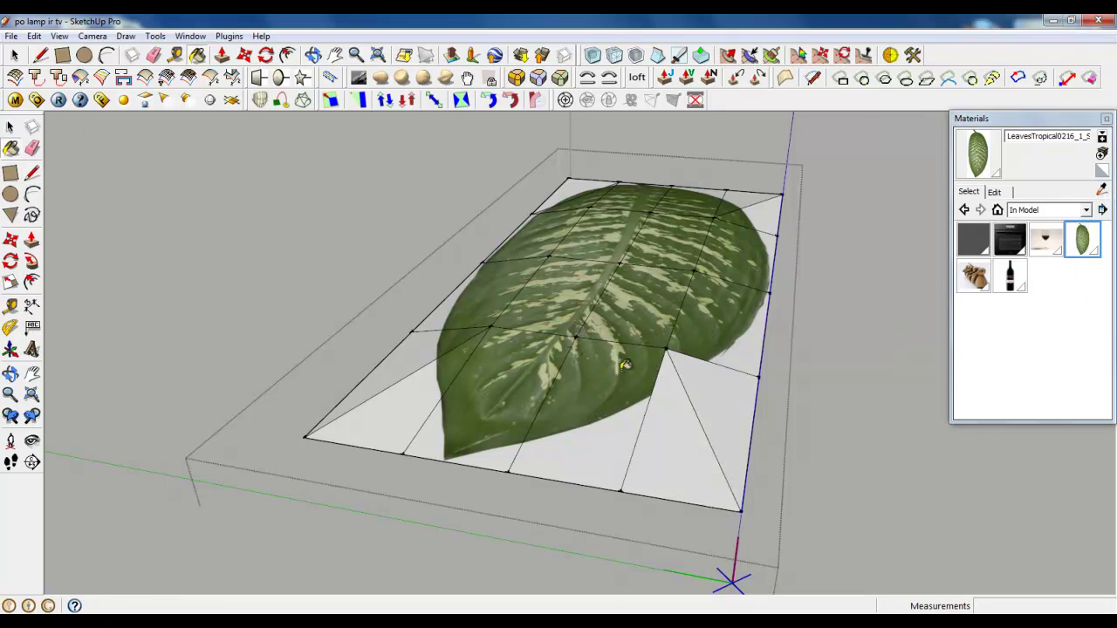
# - At the stalk end, erase the fold edge crossing the leaf and draw a line from the raised block's corner to the rectangle's outer corner
pyautogui.scroll(-4, 703, 487)
pyautogui.moveTo(598, 431); pyautogui.dragTo(768, 419, button='middle')
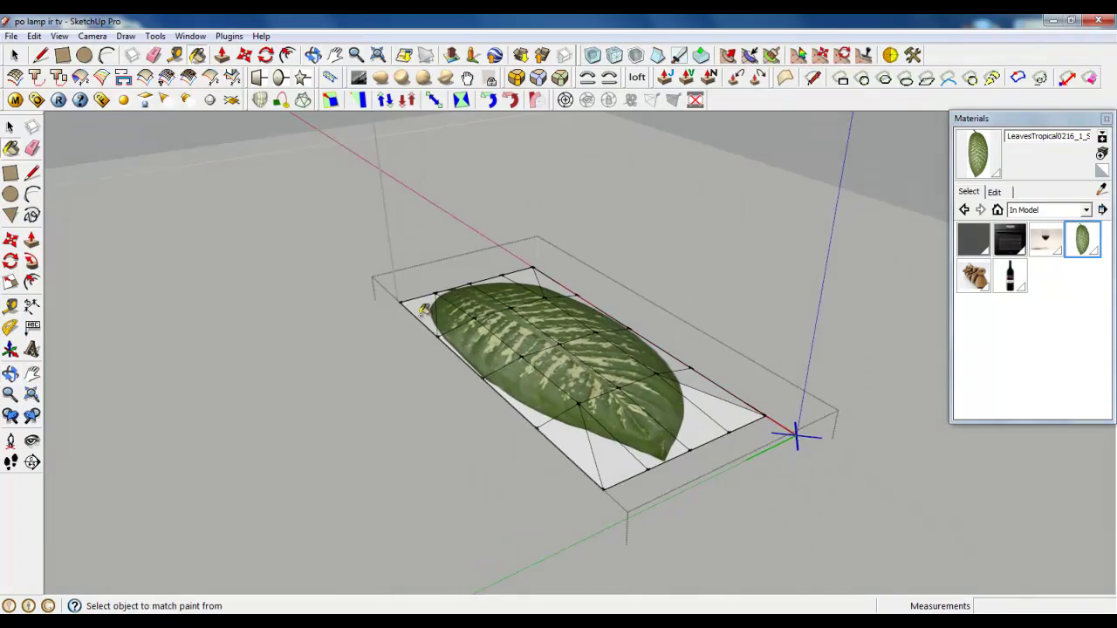
pyautogui.scroll(5, 411, 280)
pyautogui.moveTo(488, 375); pyautogui.dragTo(698, 428, button='middle')
pyautogui.moveTo(312, 372); pyautogui.dragTo(309, 476, button='middle')
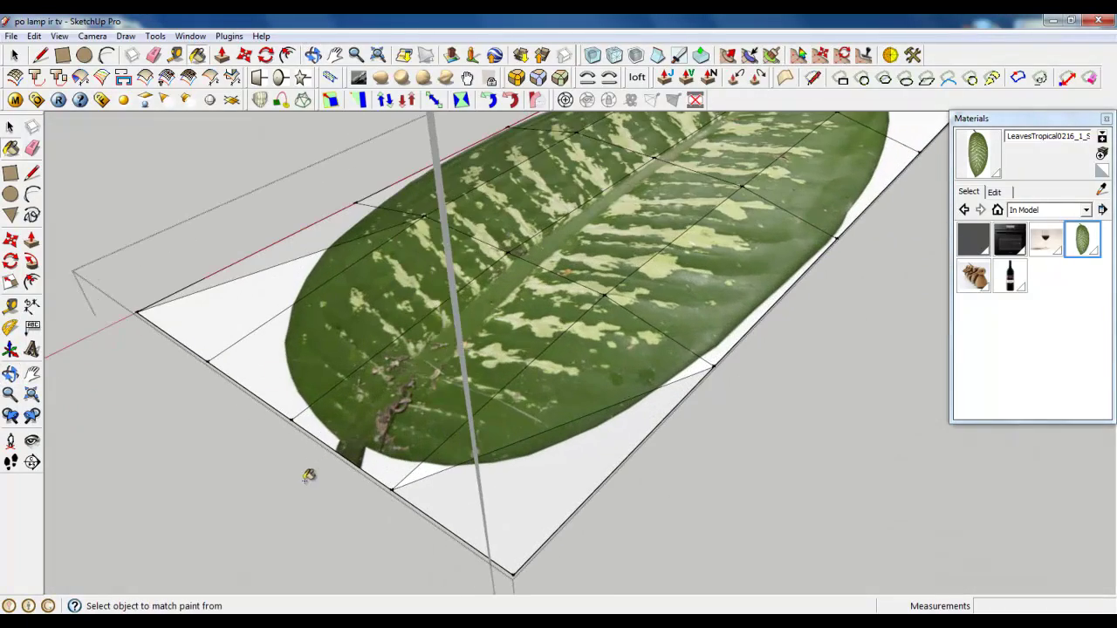
pyautogui.click(41, 55)
pyautogui.moveTo(437, 393); pyautogui.dragTo(410, 488, button='middle')
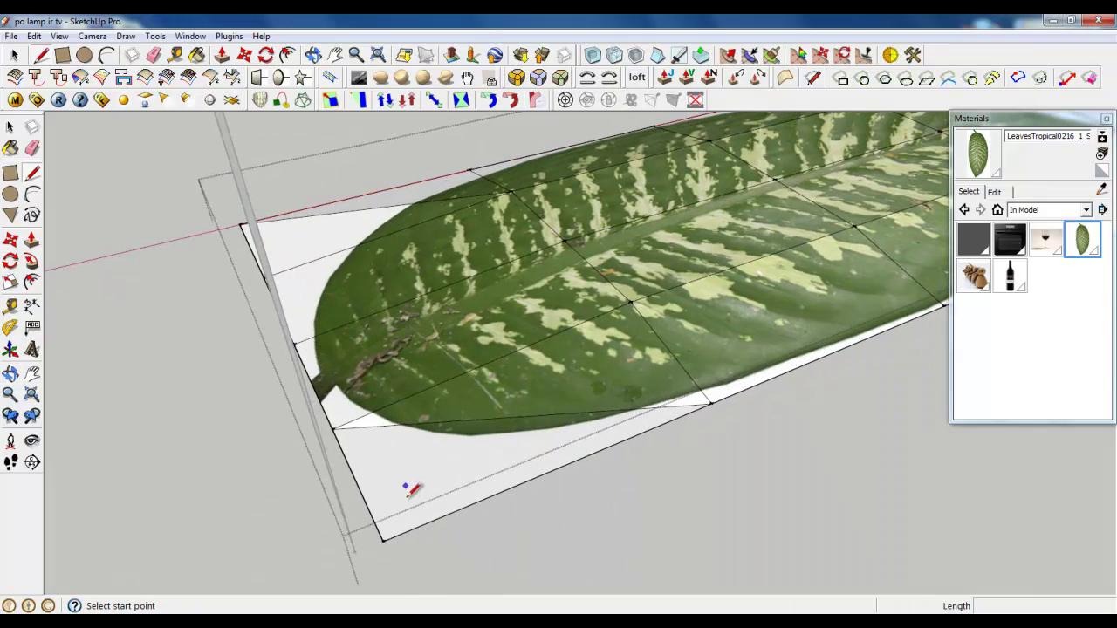
pyautogui.rightClick(457, 431)
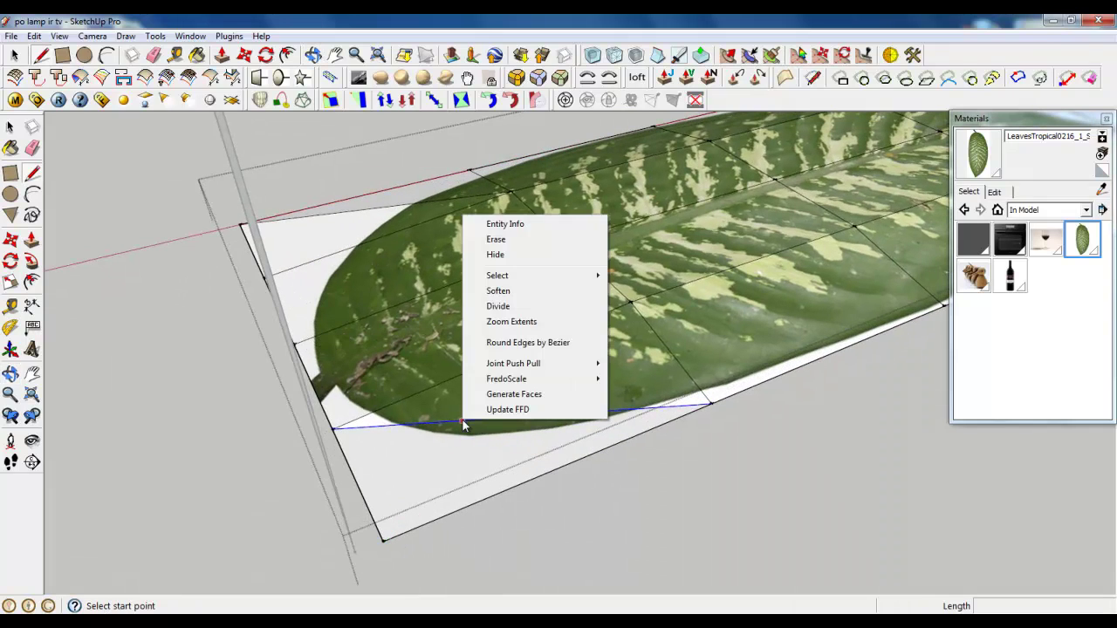
pyautogui.click(496, 239)
pyautogui.click(631, 302)
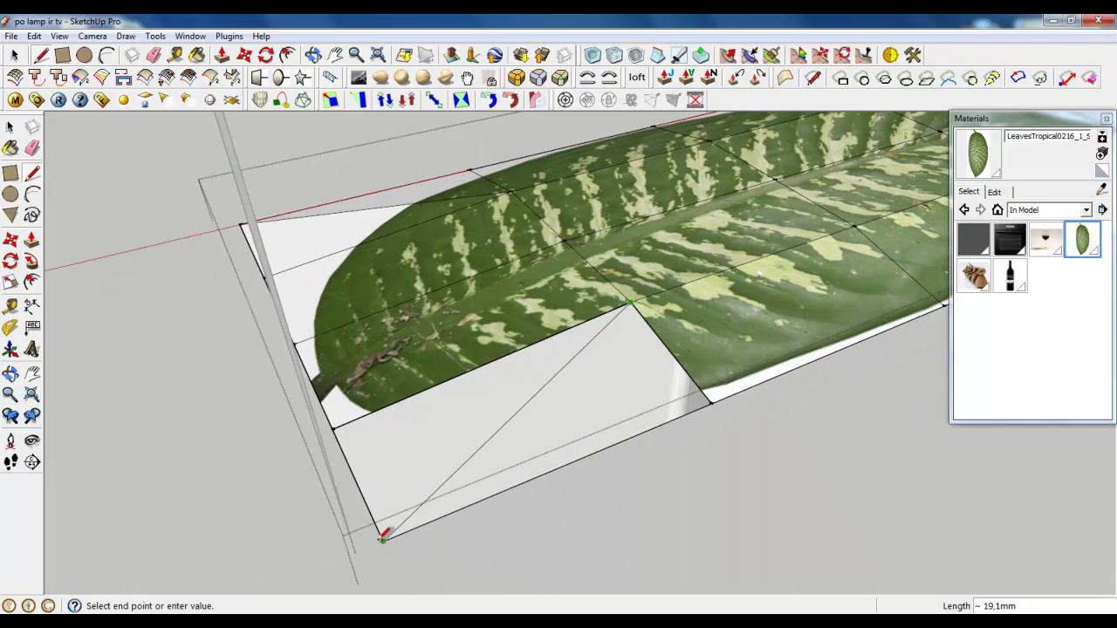
pyautogui.click(384, 540)
# - Sample the projected leaf texture from the neighbouring leaf faces and paint it onto the two new corner faces at the stalk end
pyautogui.click(1104, 190)
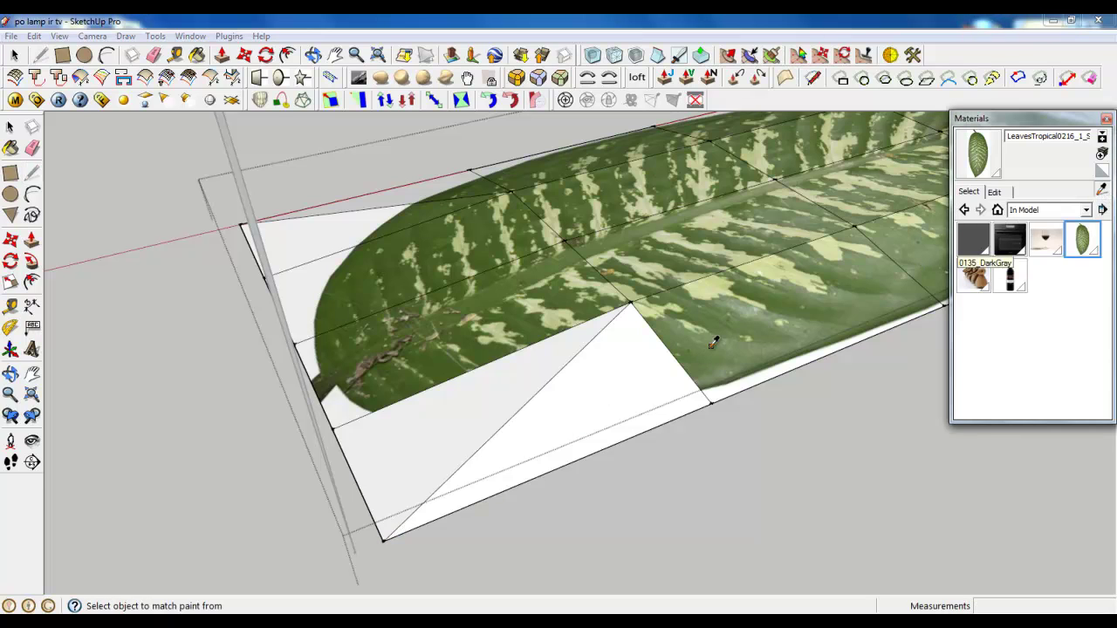
pyautogui.click(536, 387)
pyautogui.click(535, 390)
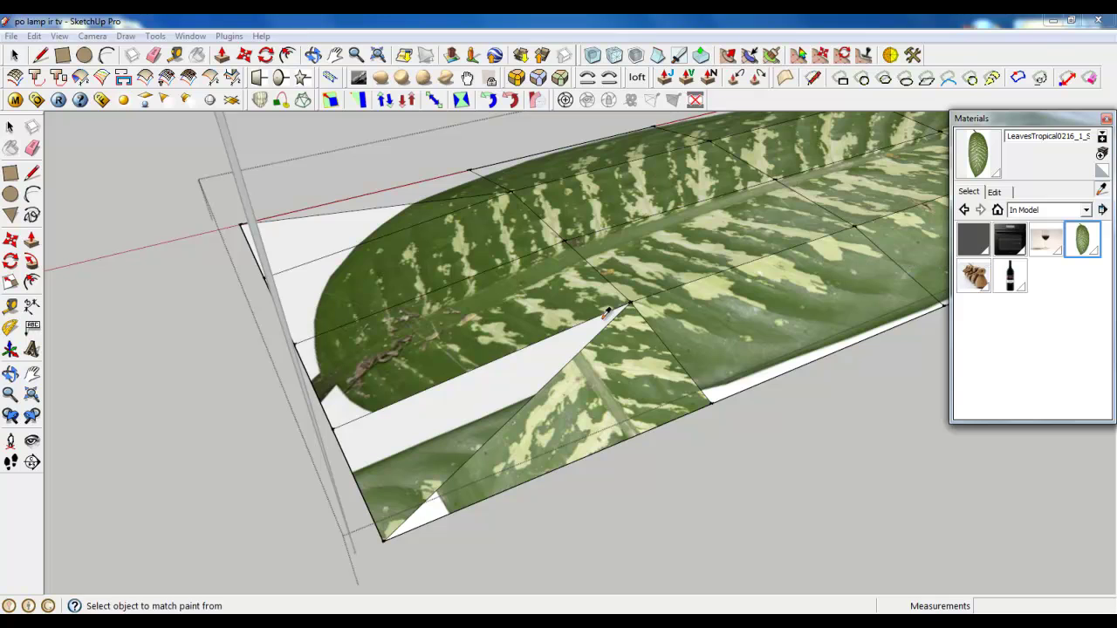
pyautogui.click(549, 303)
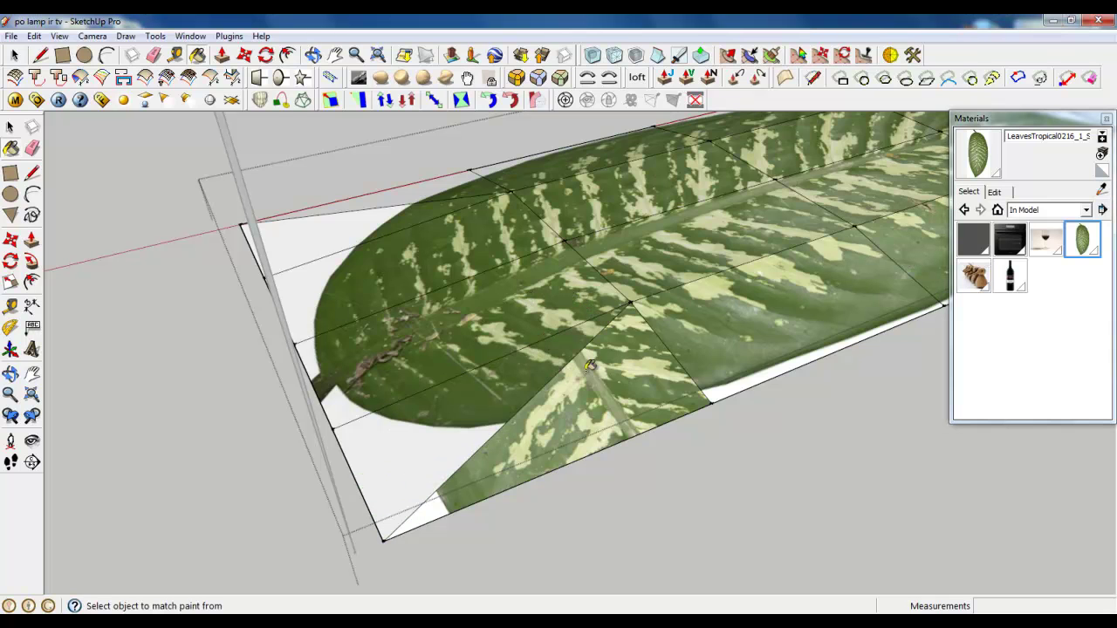
pyautogui.scroll(-5, 606, 436)
pyautogui.moveTo(606, 437)
pyautogui.mouseDown(button='middle')
pyautogui.moveTo(588, 444)
pyautogui.moveTo(843, 286)
pyautogui.moveTo(843, 267)
pyautogui.mouseUp(button='middle')
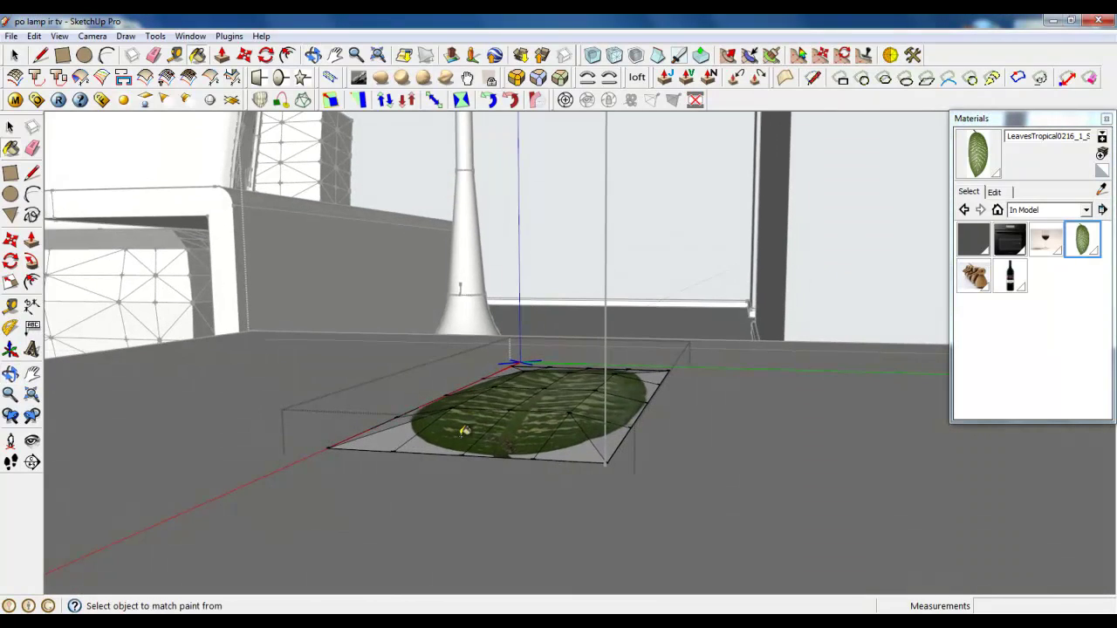
pyautogui.moveTo(386, 460); pyautogui.dragTo(590, 524, button='middle')
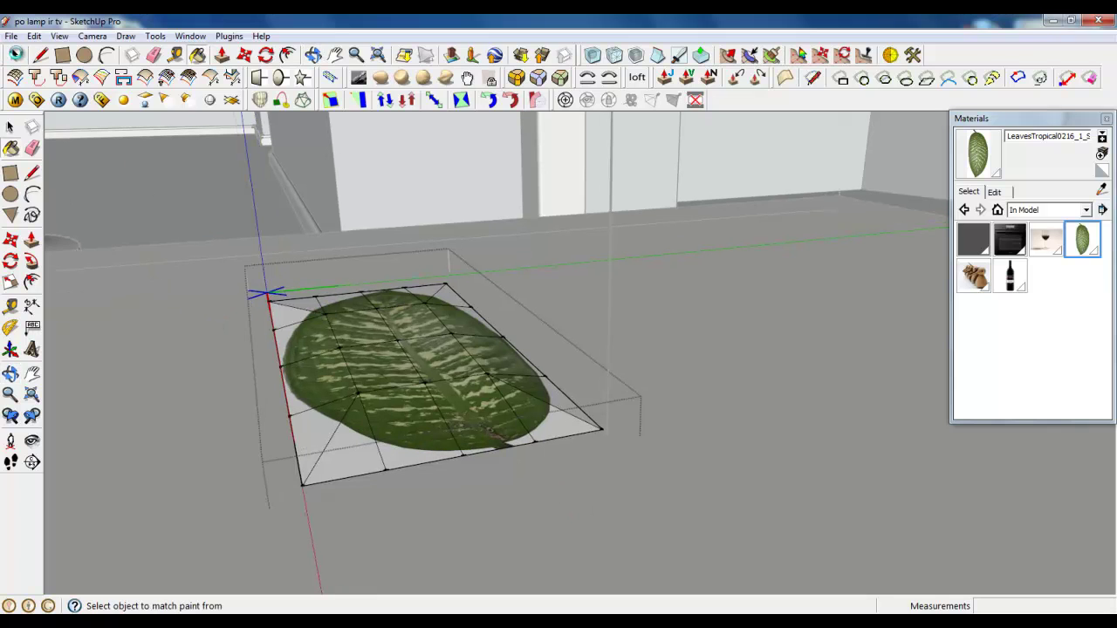
# - Raise the central midrib edges of the leaf by about 0.9 mm and close the leaf component
pyautogui.press('space')
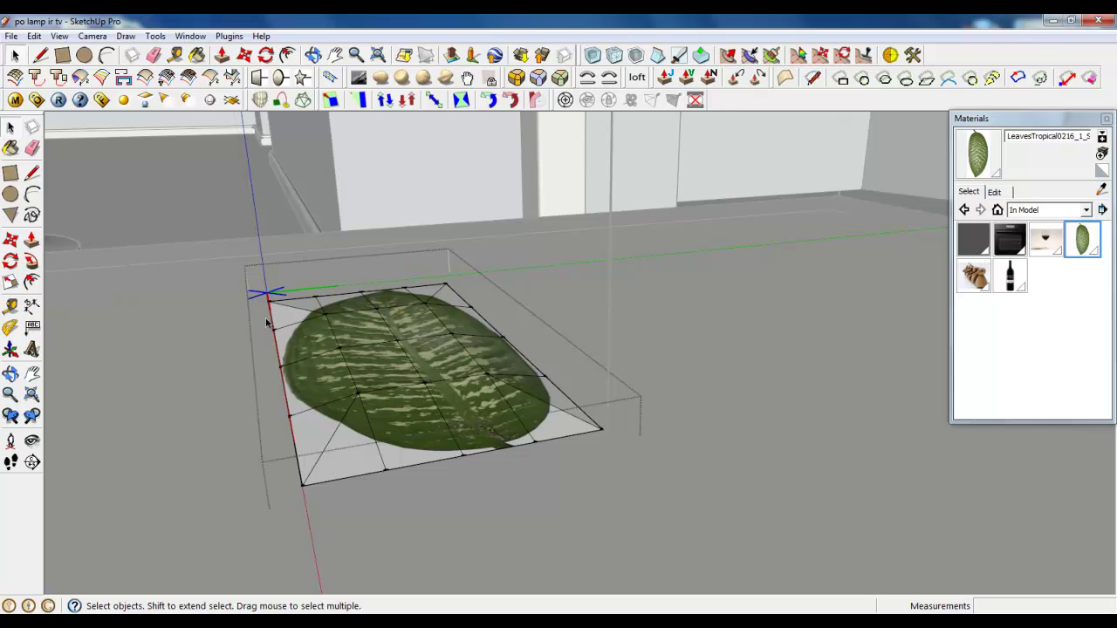
pyautogui.scroll(-3, 732, 350)
pyautogui.moveTo(568, 375); pyautogui.dragTo(569, 347, button='middle')
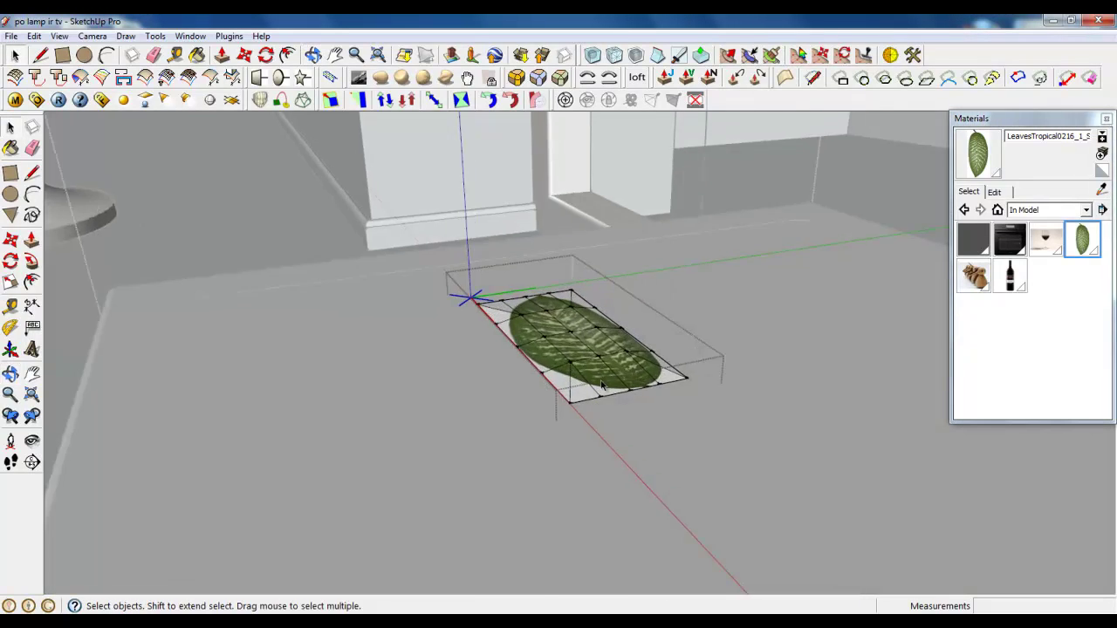
pyautogui.scroll(5, 567, 336)
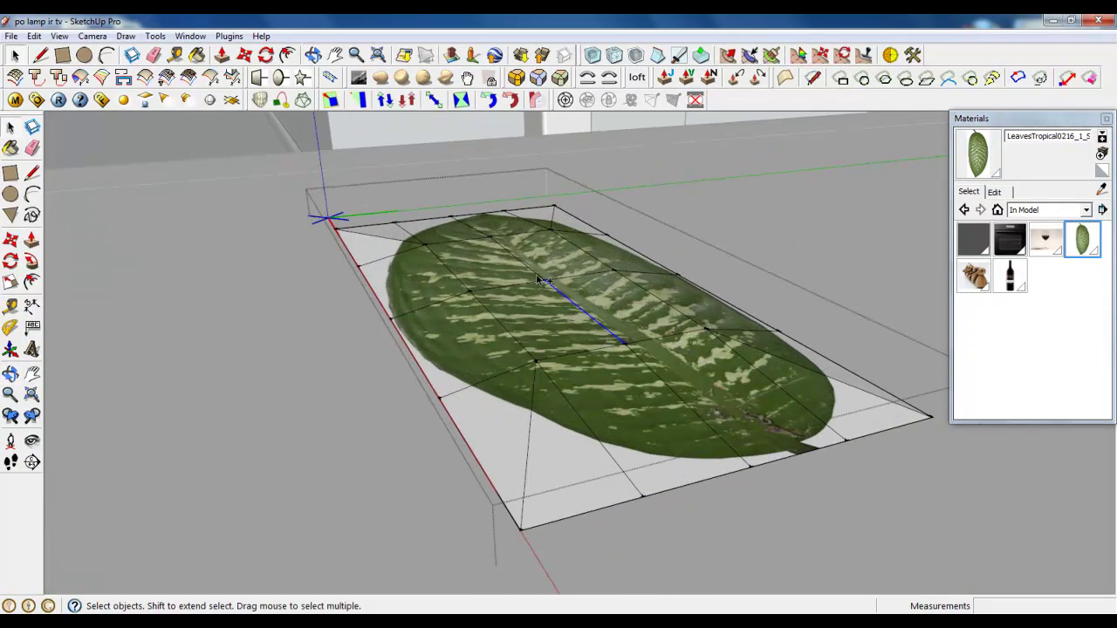
pyautogui.click(244, 54)
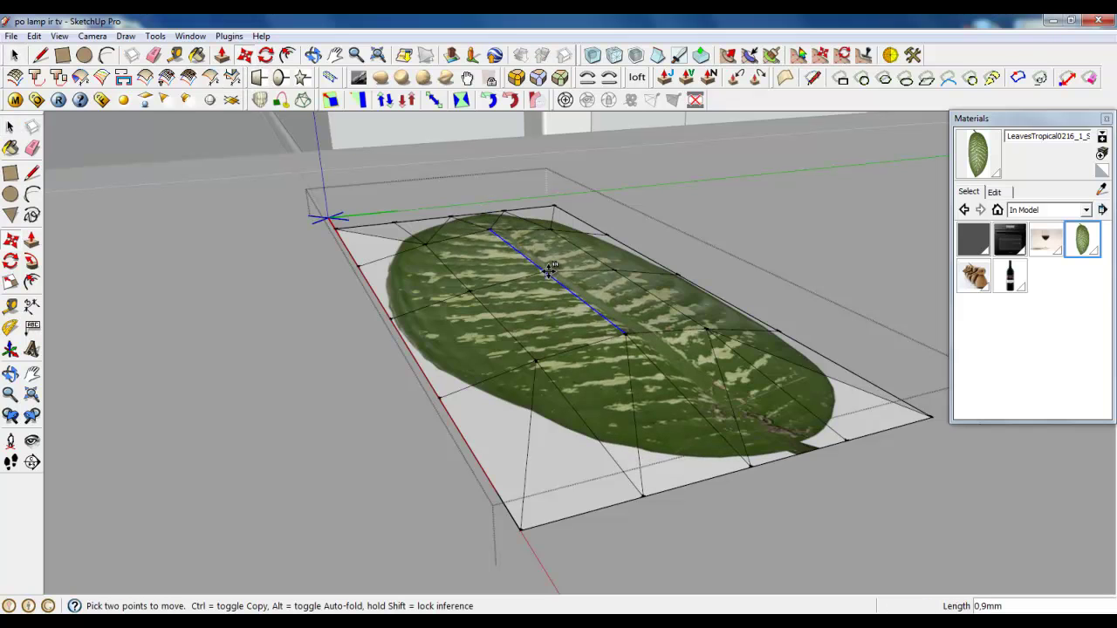
pyautogui.scroll(-3, 524, 279)
pyautogui.rightClick(442, 316)
pyautogui.click(493, 320)
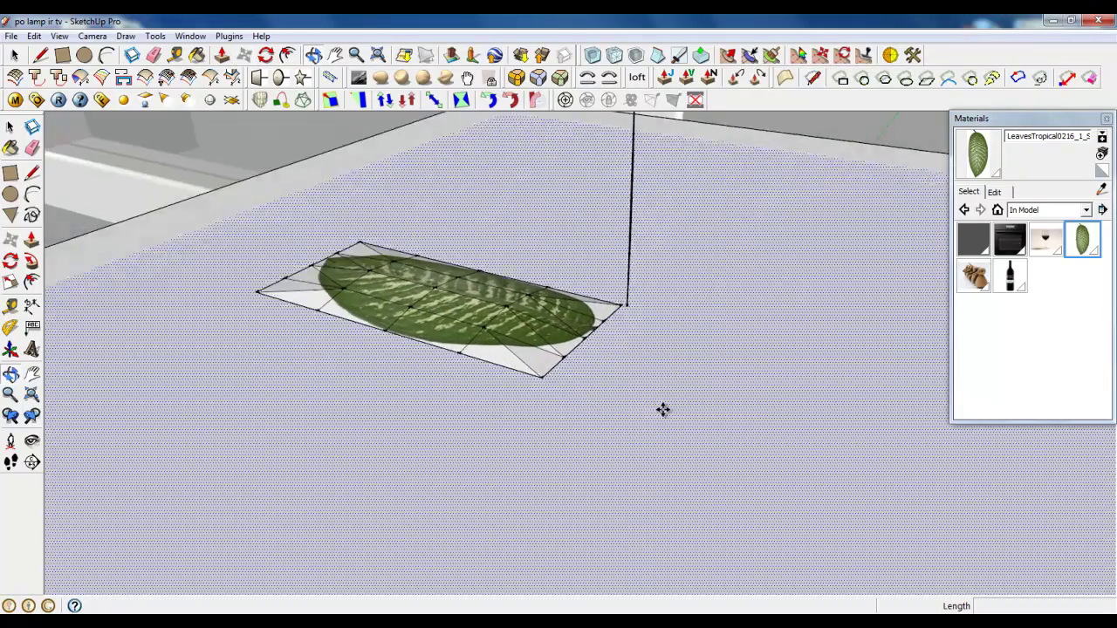
# - Move the leaf component about 18 mm so the middle of its stalk end meets the foot of the stem
pyautogui.press('space')
pyautogui.click(594, 310)
pyautogui.scroll(2, 601, 305)
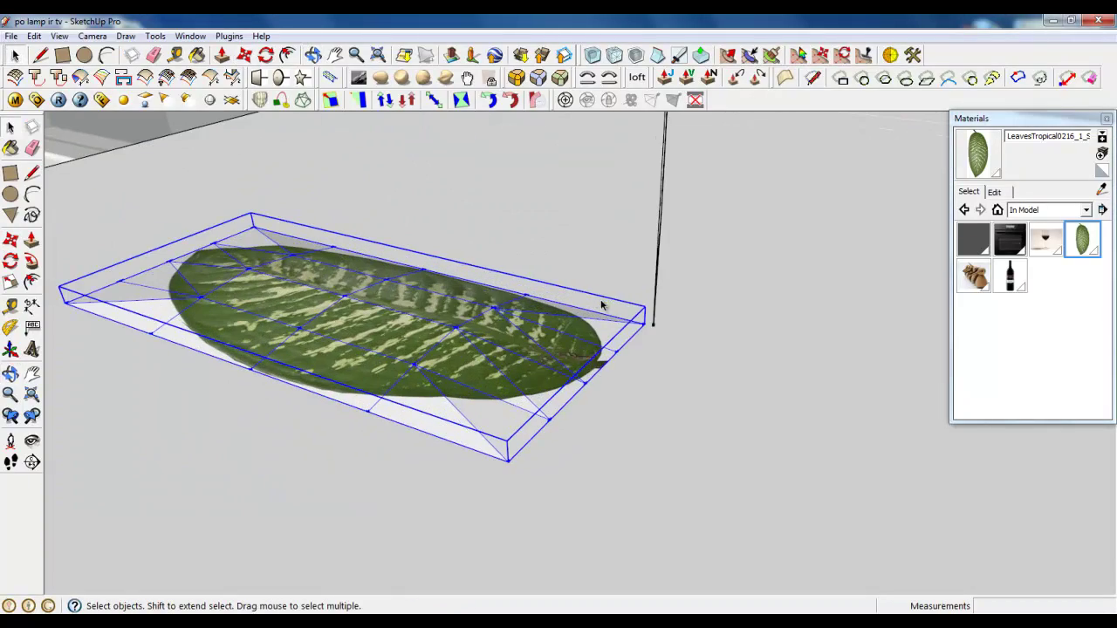
pyautogui.click(246, 57)
pyautogui.moveTo(591, 376); pyautogui.dragTo(591, 420, button='middle')
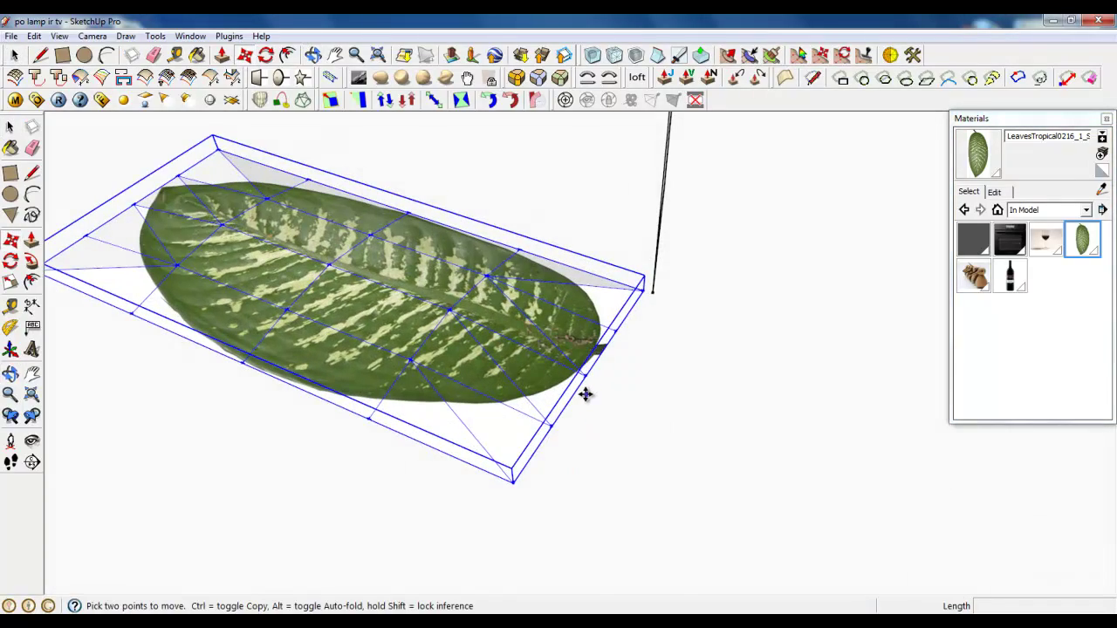
pyautogui.click(578, 392)
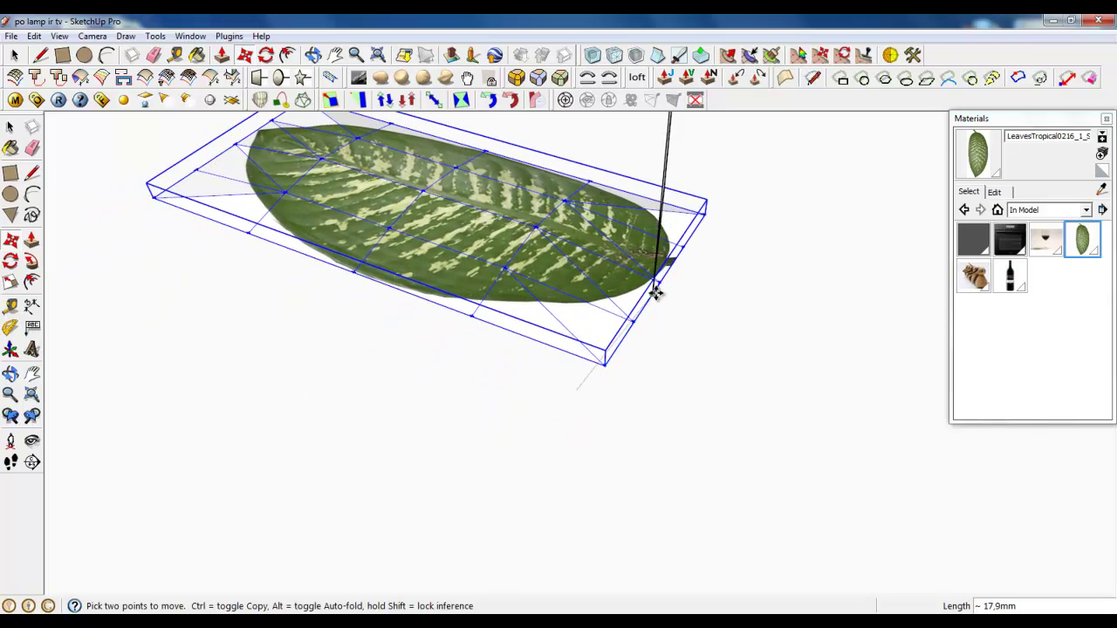
pyautogui.click(654, 292)
pyautogui.scroll(-2, 627, 429)
pyautogui.moveTo(626, 428); pyautogui.dragTo(605, 184, button='middle')
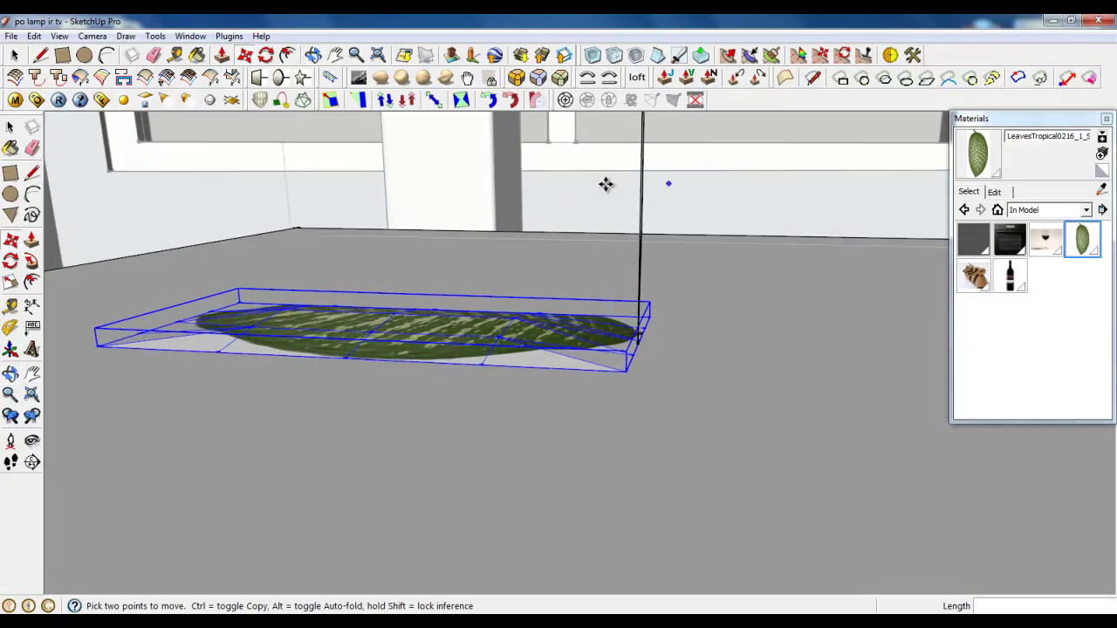
pyautogui.click(266, 55)
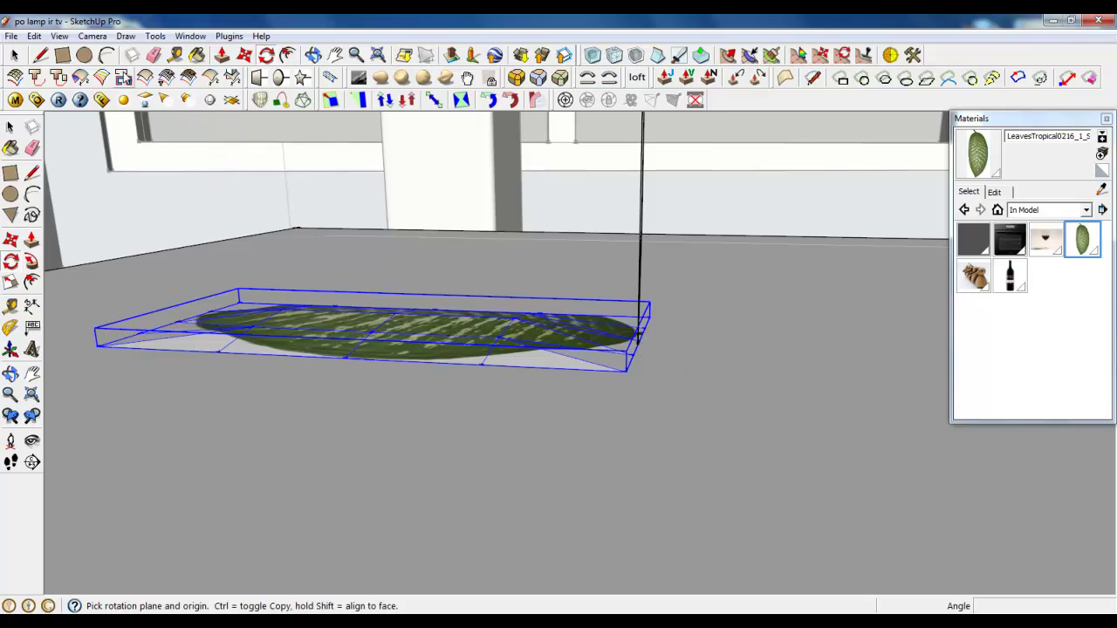
pyautogui.click(62, 55)
pyautogui.click(640, 272)
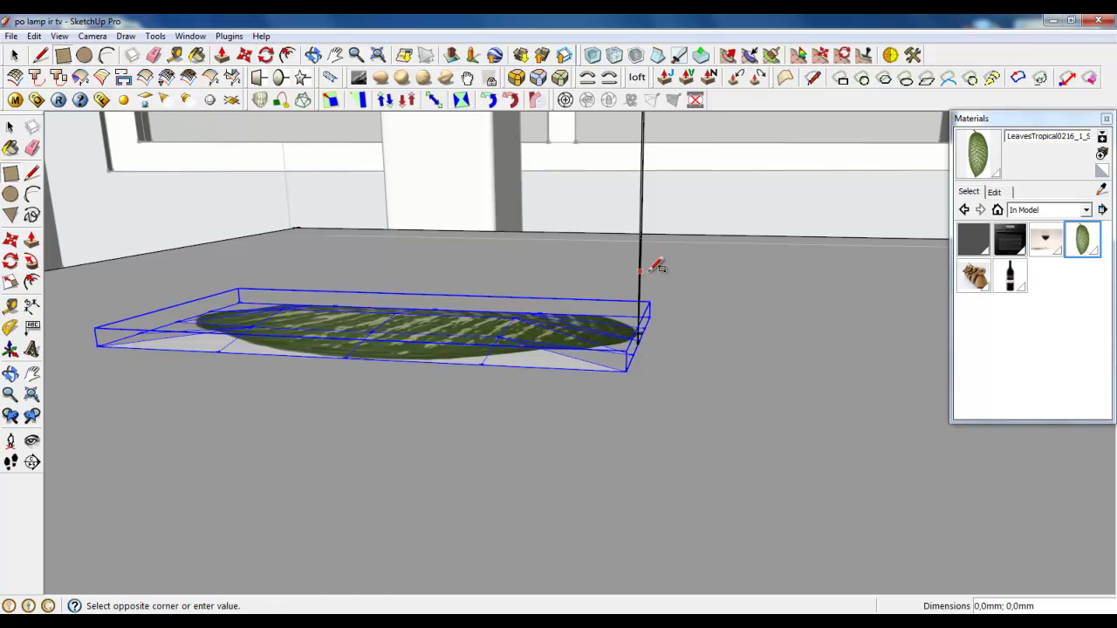
pyautogui.click(717, 343)
pyautogui.hotkey('ctrl', 'z')
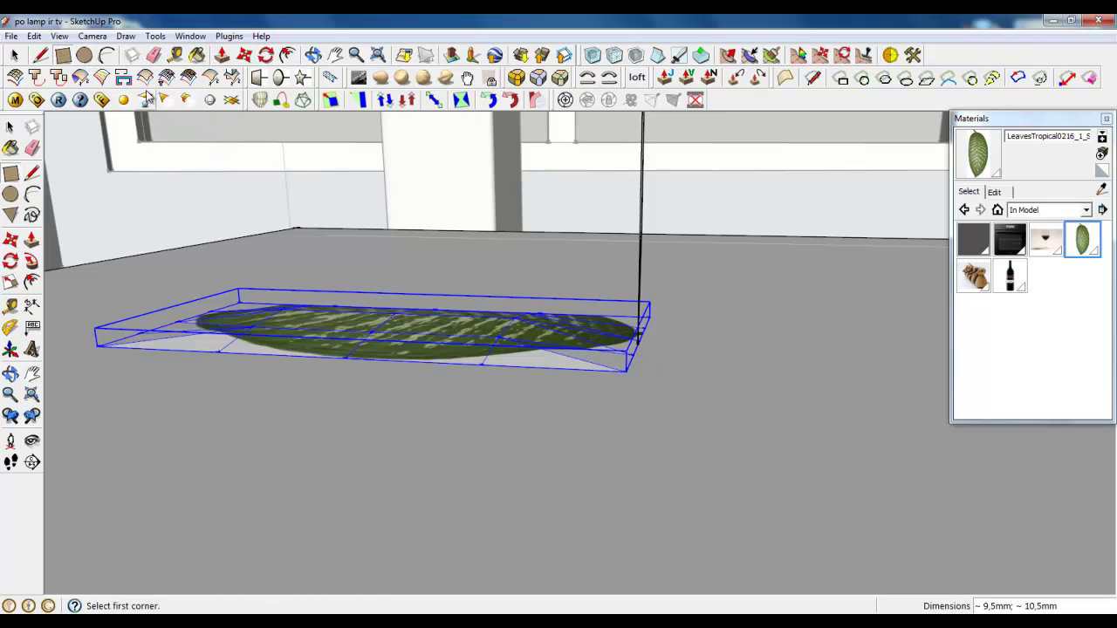
# - Draw a small rectangle on the surface beside the stem and extrude it upward into a helper box
pyautogui.click(698, 278)
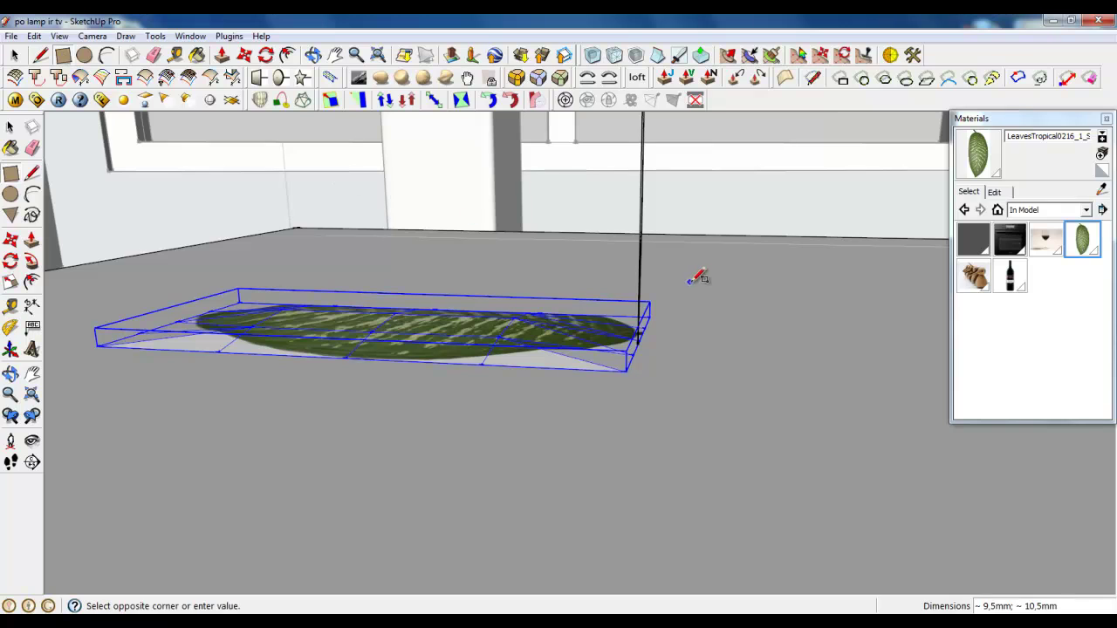
pyautogui.click(222, 55)
pyautogui.moveTo(698, 301); pyautogui.dragTo(703, 225)
pyautogui.press('space')
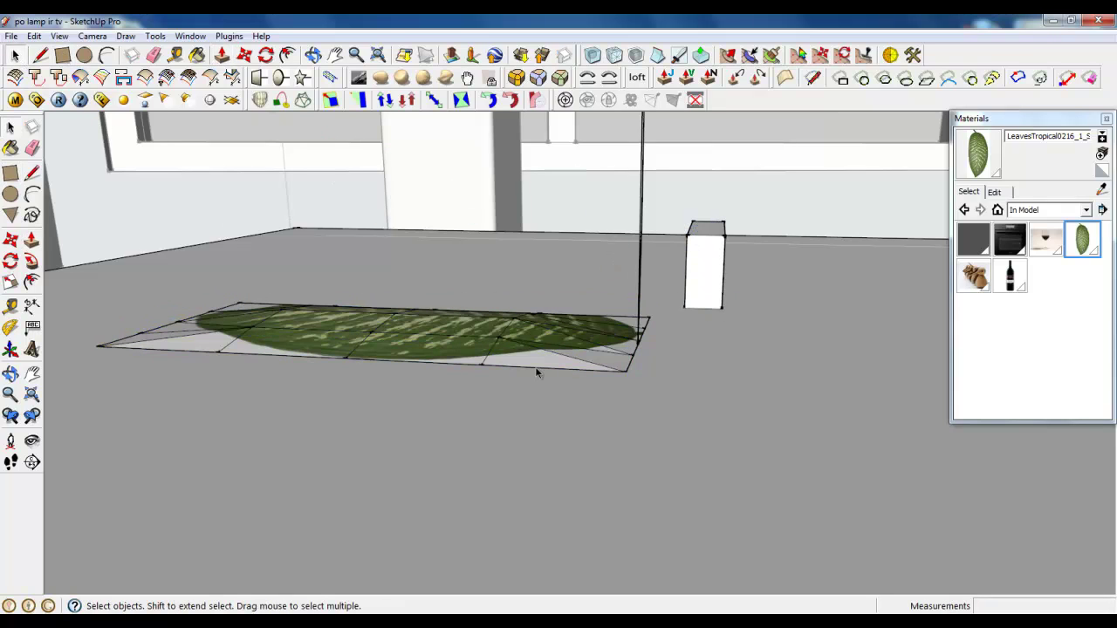
# - Rotate the leaf about 21° in the plane of the helper box's side face so its tip tilts upward
pyautogui.click(516, 347)
pyautogui.press('q')
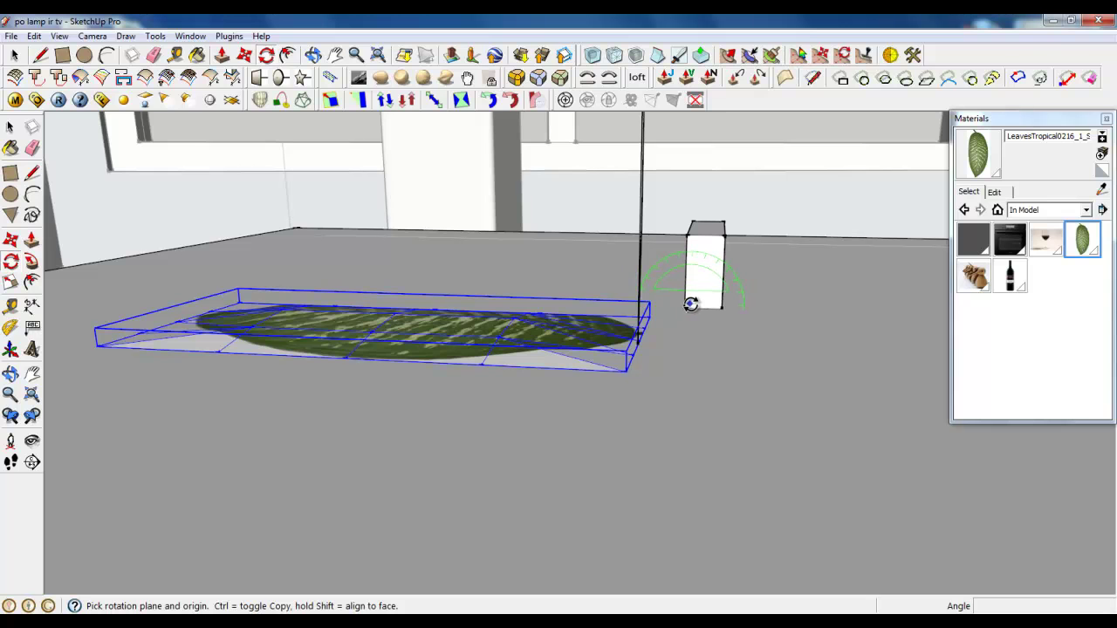
pyautogui.click(684, 307)
pyautogui.click(841, 313)
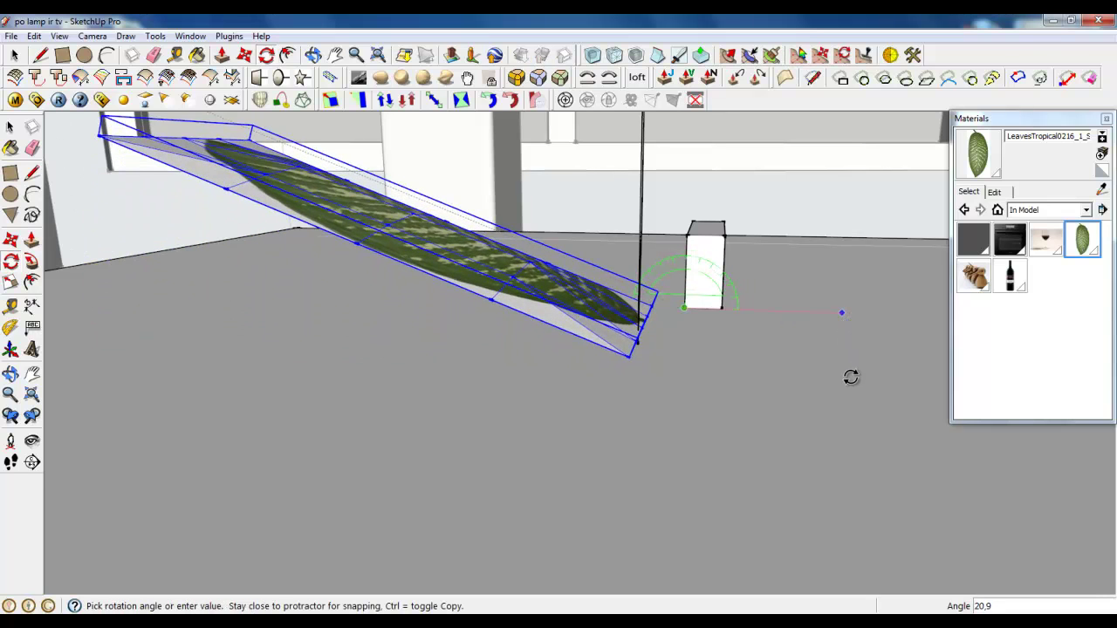
pyautogui.click(852, 377)
# - Make a rotated copy of the tilted leaf around the vertical axis near the foot of the stem
pyautogui.moveTo(718, 355); pyautogui.dragTo(660, 386, button='middle')
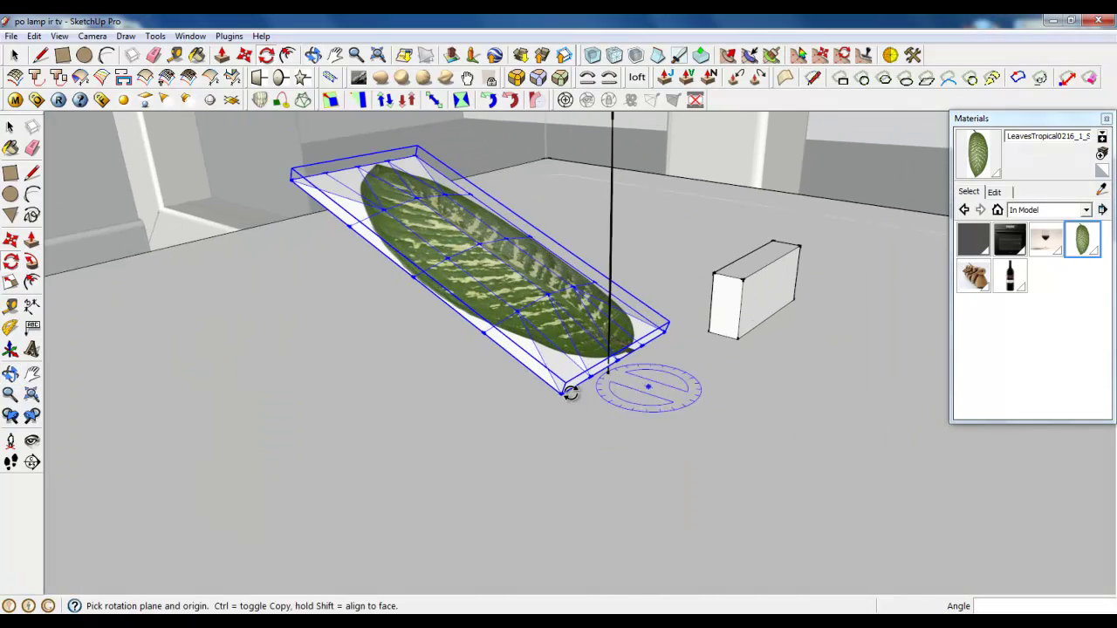
pyautogui.click(616, 381)
pyautogui.click(526, 392)
pyautogui.press('ctrl')
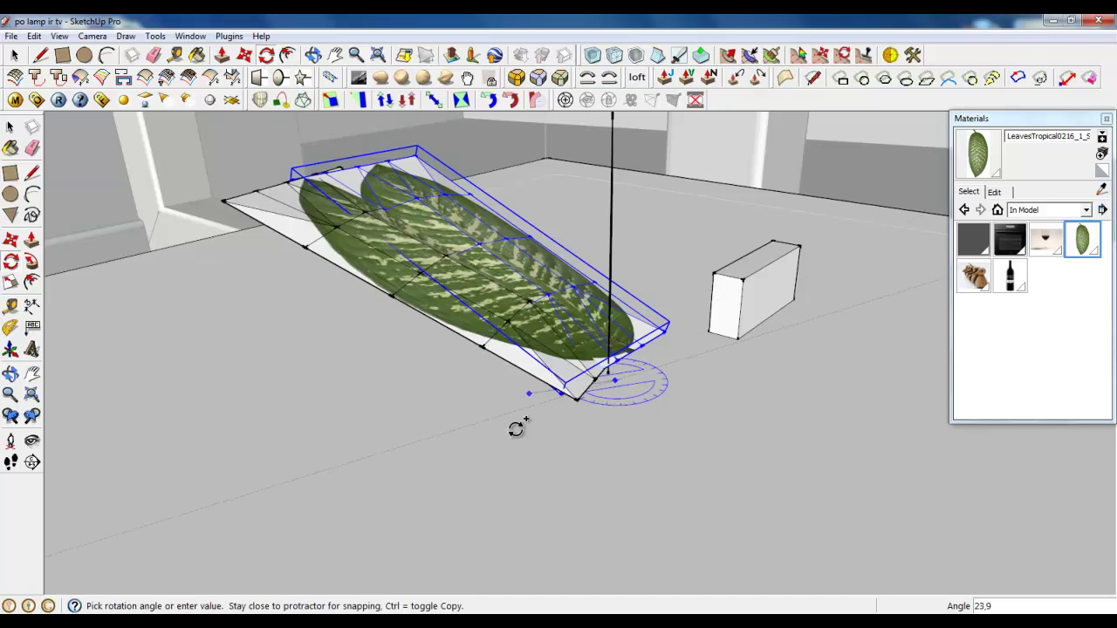
pyautogui.click(583, 488)
pyautogui.click(503, 446)
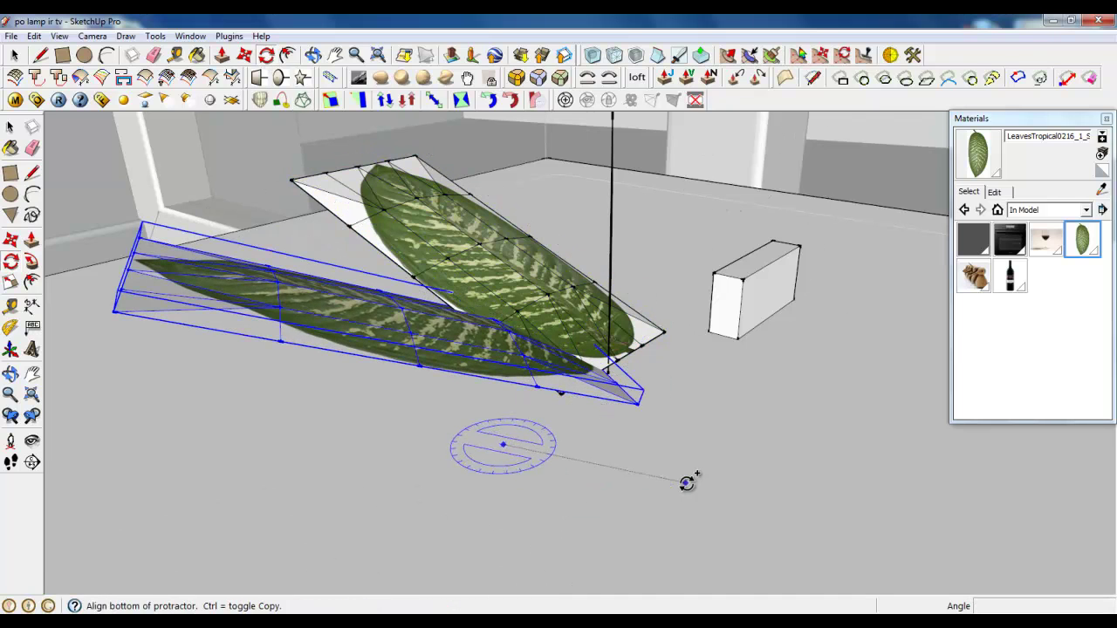
pyautogui.click(567, 408)
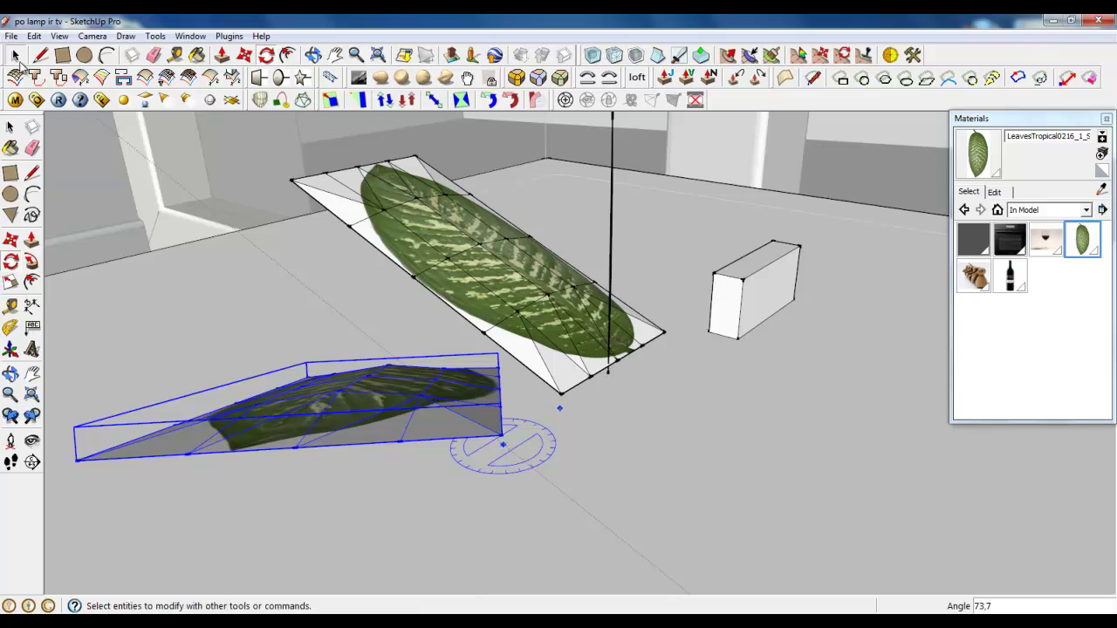
pyautogui.click(14, 54)
# - Create a third leaf by rotating a copy of the second leaf about 107° around the vertical axis near the stem's foot
pyautogui.moveTo(660, 377); pyautogui.dragTo(523, 449, button='middle')
pyautogui.moveTo(569, 403); pyautogui.dragTo(588, 374, button='middle')
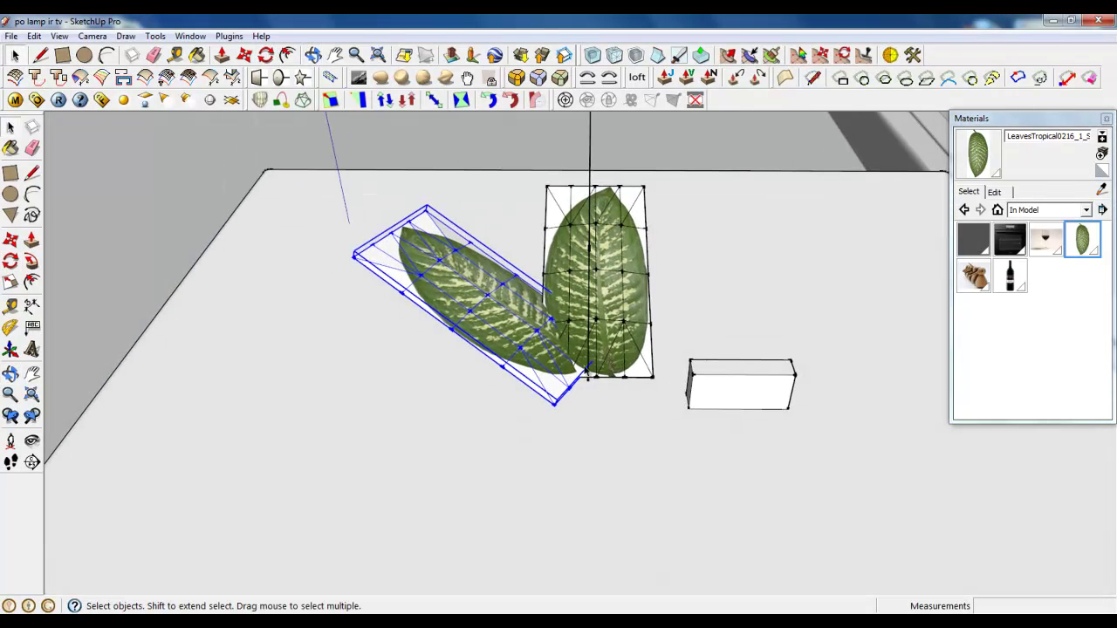
pyautogui.click(267, 59)
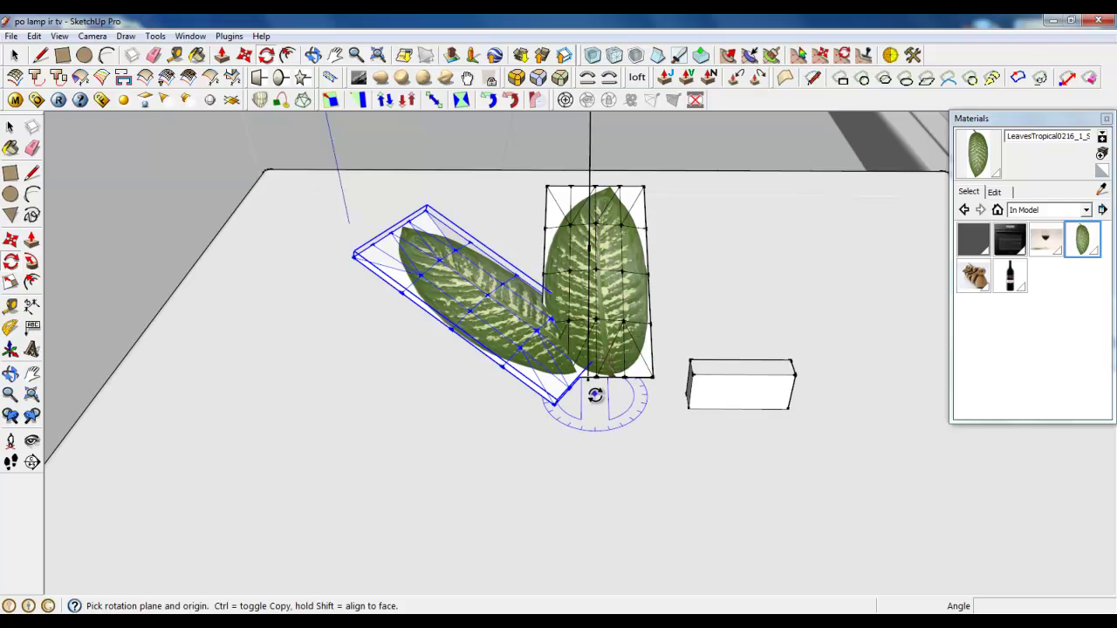
pyautogui.click(595, 394)
pyautogui.click(451, 379)
pyautogui.press('ctrl')
pyautogui.click(605, 411)
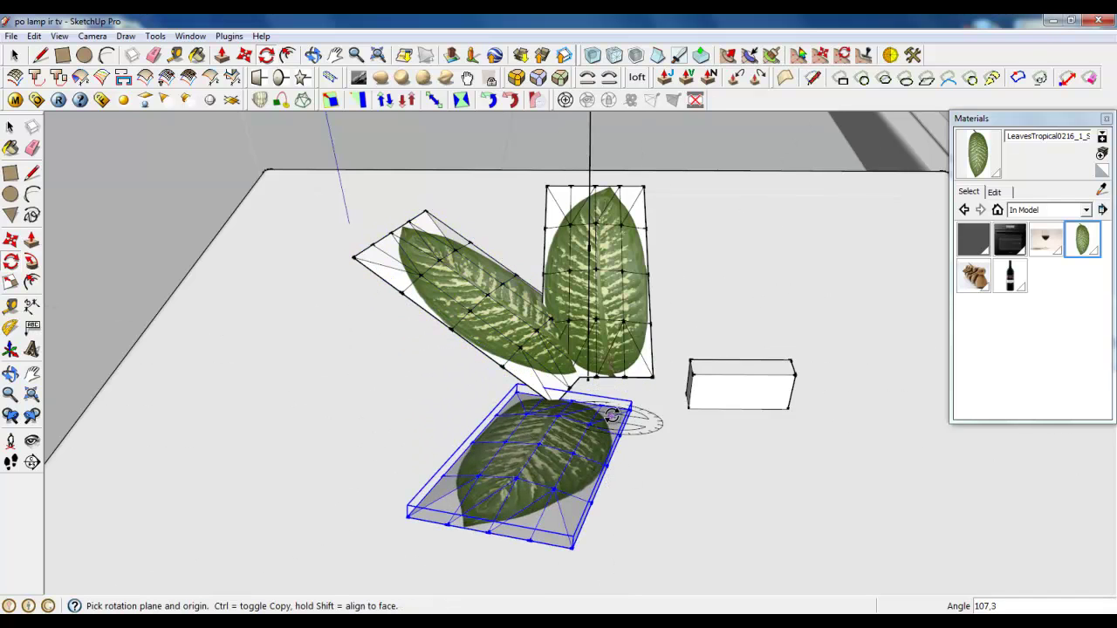
# - Create a fourth leaf by rotating a copy of the third leaf about 55° around the same point at the stem's foot
pyautogui.click(595, 397)
pyautogui.click(640, 404)
pyautogui.press('ctrl')
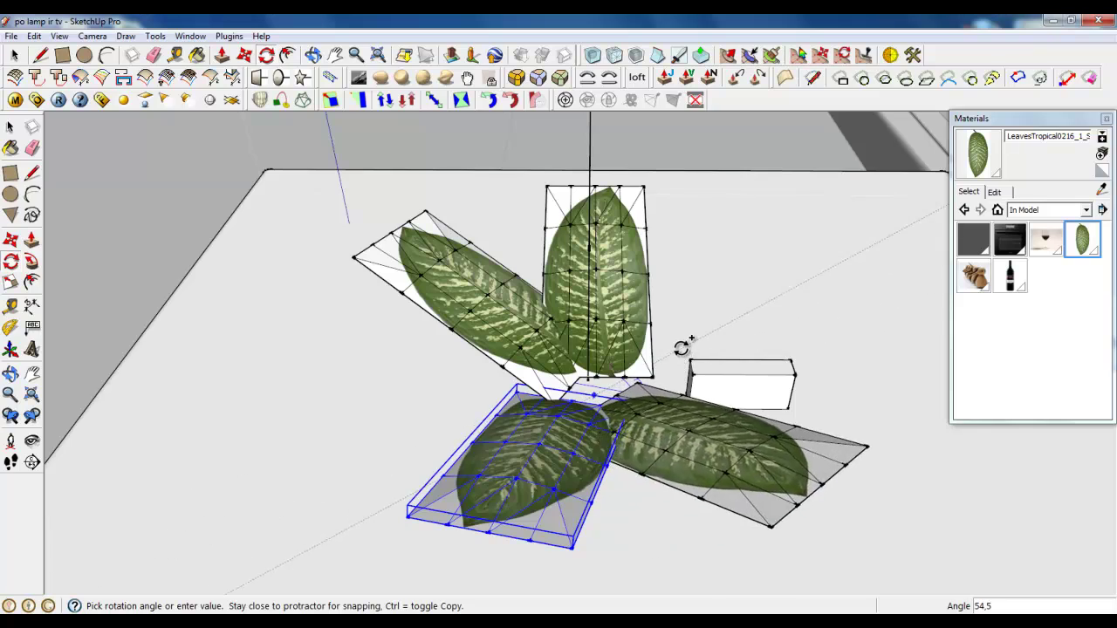
pyautogui.click(681, 340)
# - Open one of the leaf copies for editing and select all of its faces and edges
pyautogui.moveTo(517, 443); pyautogui.dragTo(765, 257, button='middle')
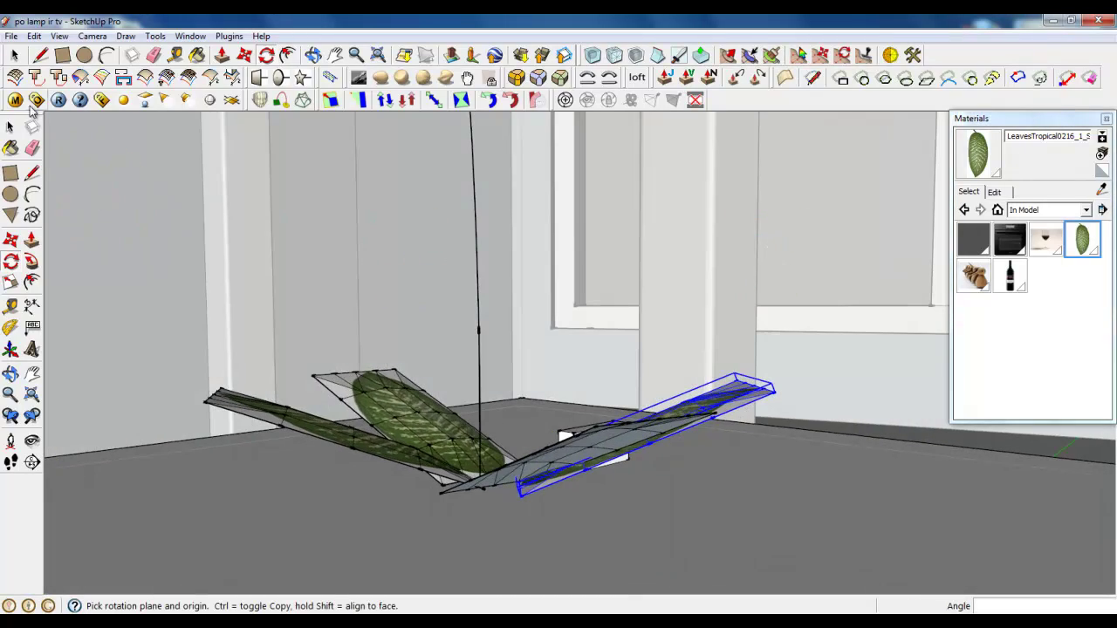
pyautogui.click(21, 59)
pyautogui.moveTo(366, 391); pyautogui.dragTo(847, 438, button='middle')
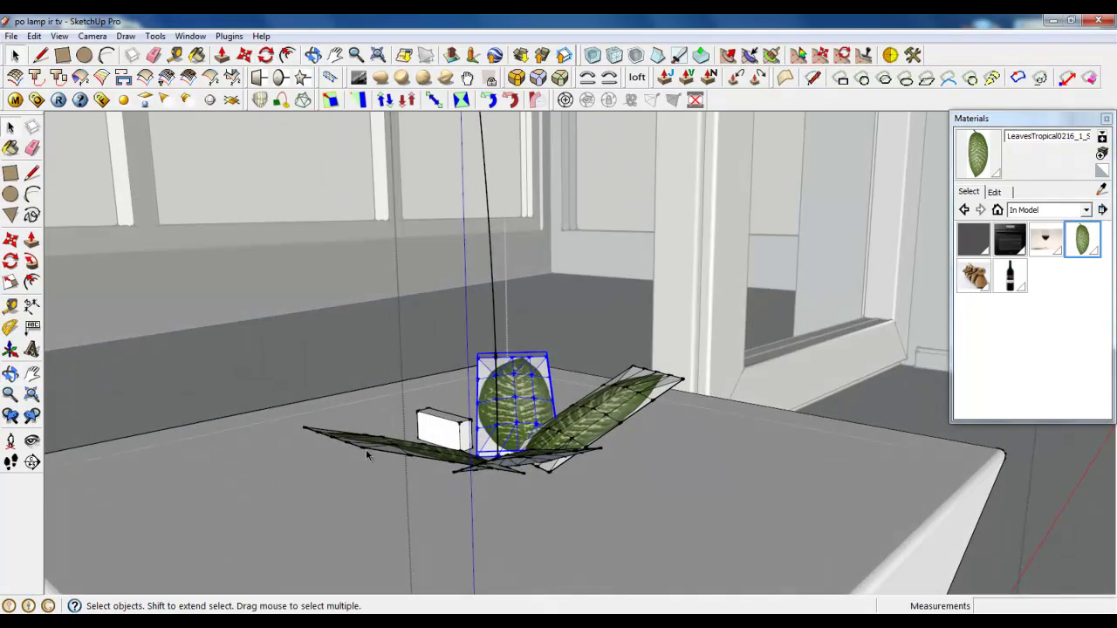
pyautogui.scroll(4, 367, 449)
pyautogui.click(393, 449)
pyautogui.doubleClick(402, 445)
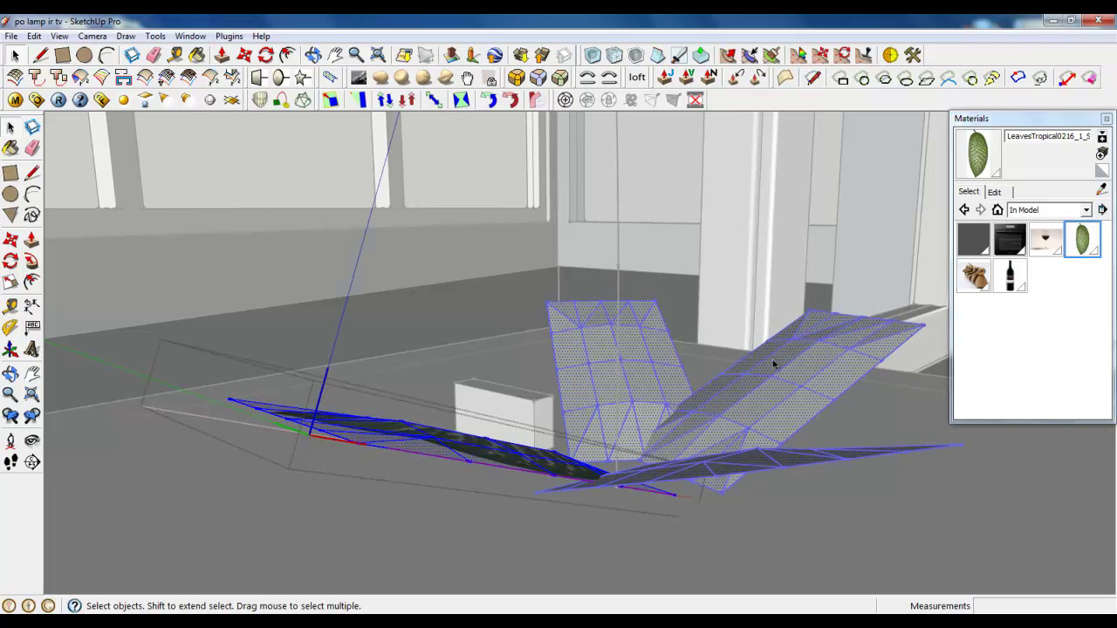
# - Try to sample the leaf texture inside the opened leaf copy, and close the component
pyautogui.moveTo(688, 481); pyautogui.dragTo(490, 530, button='middle')
pyautogui.click(1099, 191)
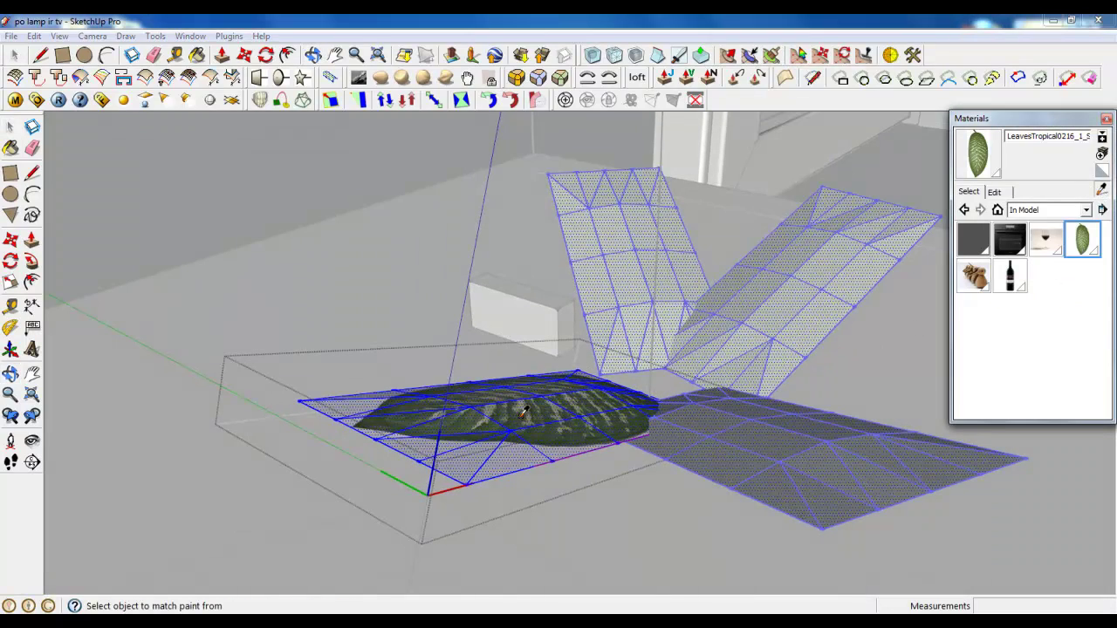
pyautogui.moveTo(524, 412); pyautogui.dragTo(487, 521, button='middle')
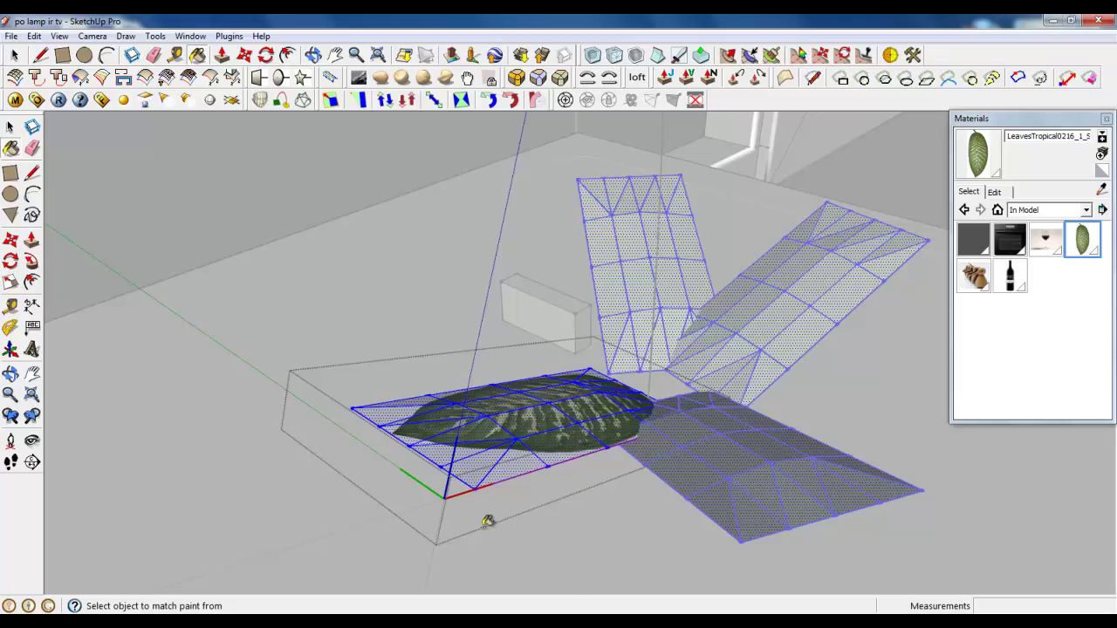
pyautogui.click(17, 61)
pyautogui.rightClick(315, 345)
pyautogui.click(327, 353)
pyautogui.scroll(-3, 774, 388)
pyautogui.moveTo(773, 388); pyautogui.dragTo(608, 416, button='middle')
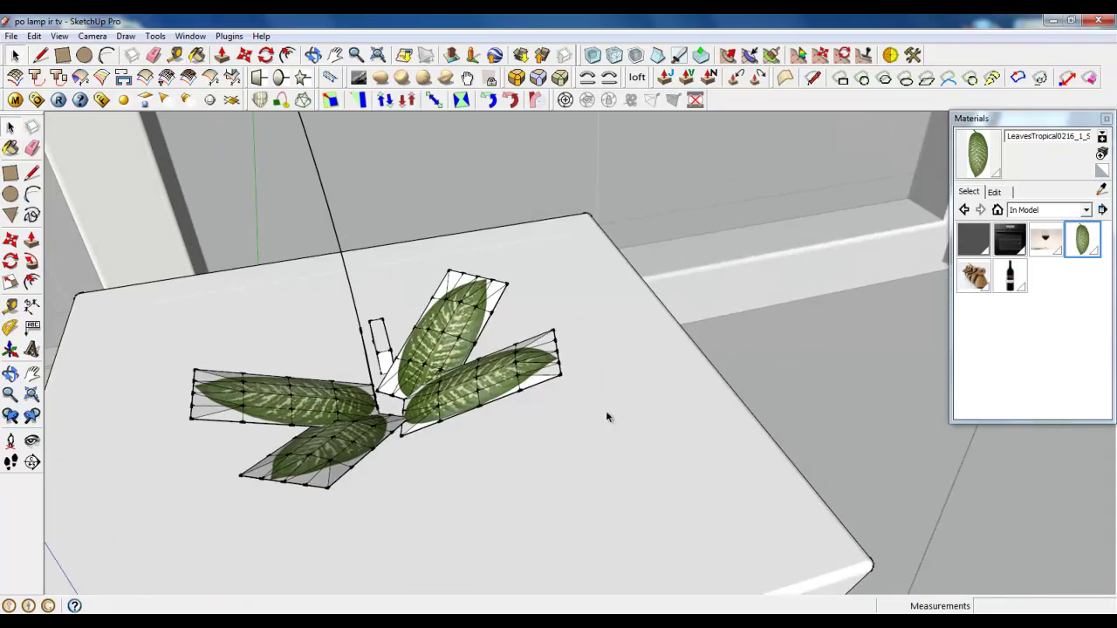
# - Rotate the front leaf 90° around the vertical axis at the stem's foot
pyautogui.scroll(5, 310, 419)
pyautogui.scroll(-3, 629, 407)
pyautogui.scroll(2, 467, 430)
pyautogui.click(484, 460)
pyautogui.moveTo(486, 460); pyautogui.dragTo(575, 414, button='middle')
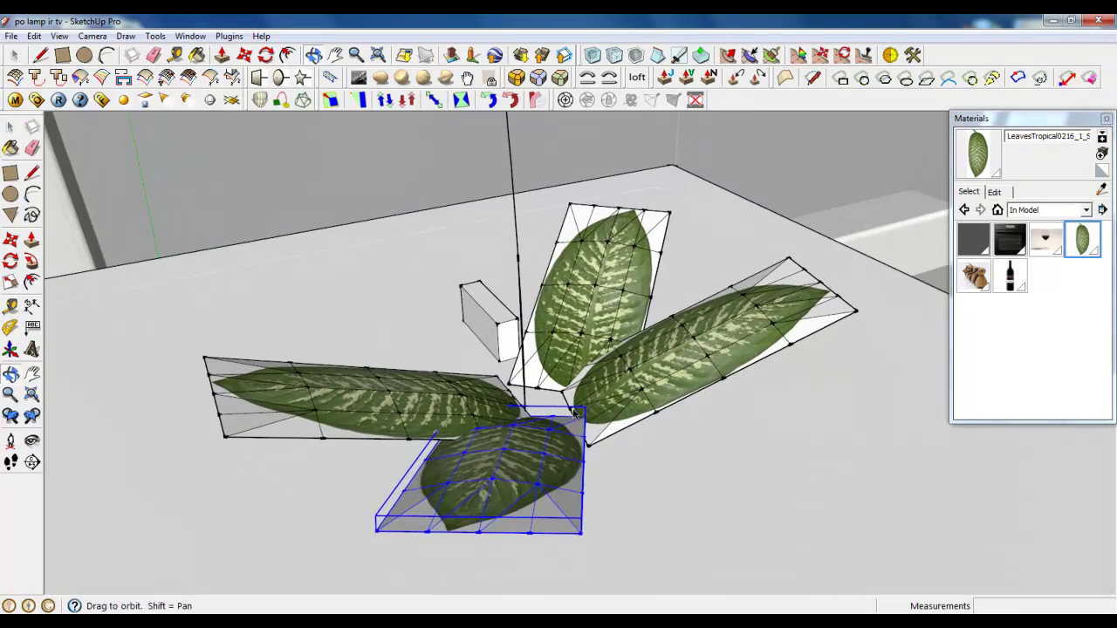
pyautogui.click(267, 56)
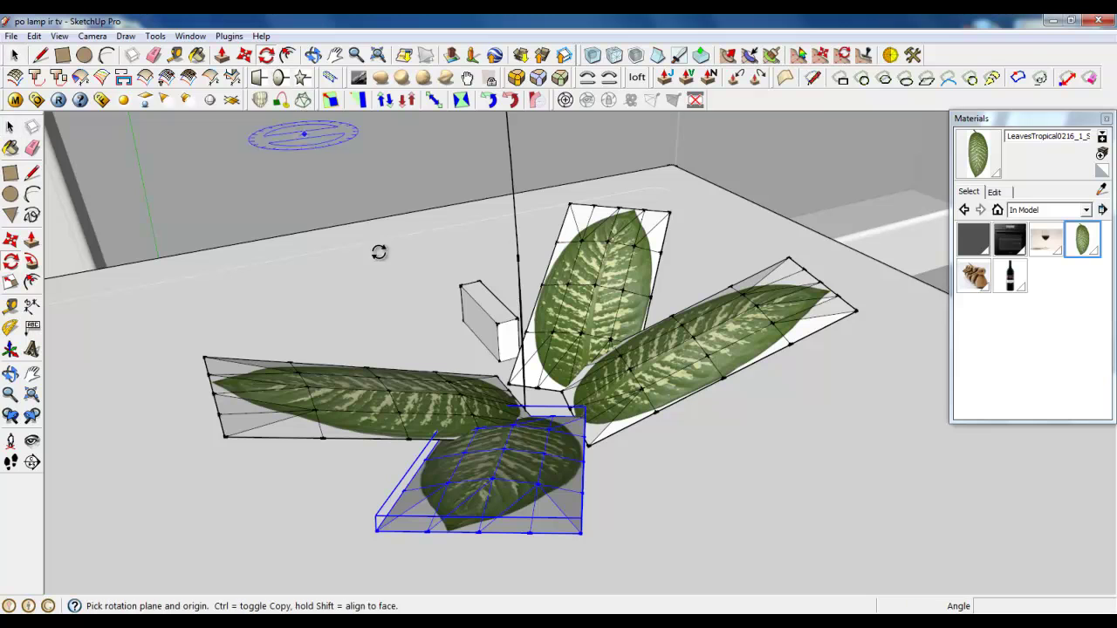
pyautogui.click(525, 409)
pyautogui.click(649, 374)
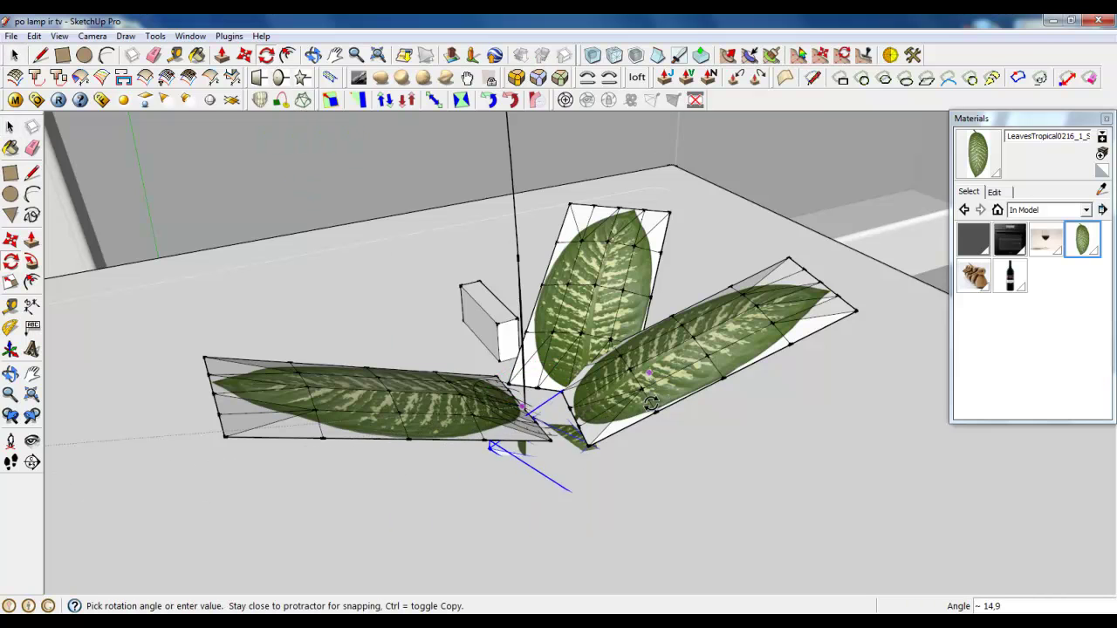
pyautogui.moveTo(606, 477); pyautogui.dragTo(475, 512)
pyautogui.click(475, 512)
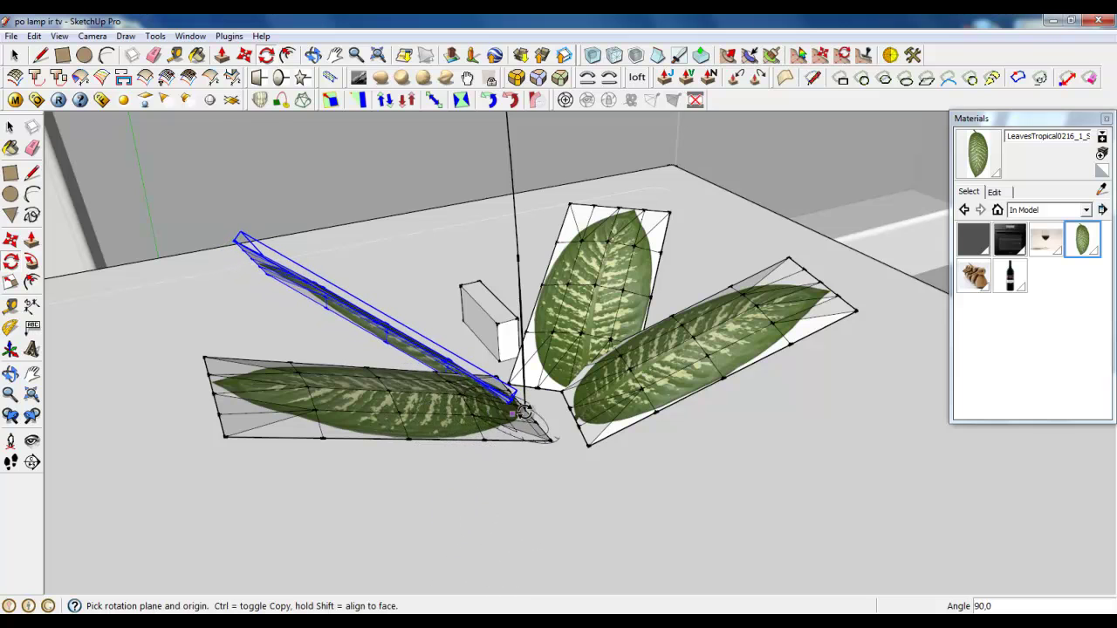
# - Create a fifth leaf by rotating a copy of the leaf on the right about 91° around the stem's foot
pyautogui.click(18, 56)
pyautogui.click(653, 398)
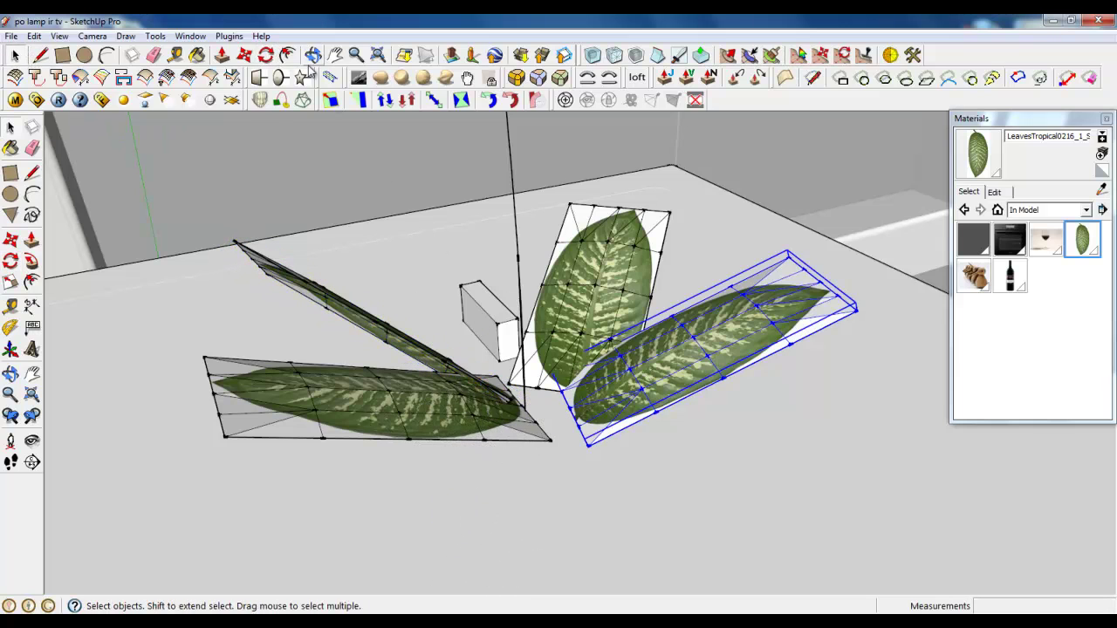
pyautogui.click(266, 56)
pyautogui.click(571, 433)
pyautogui.click(728, 444)
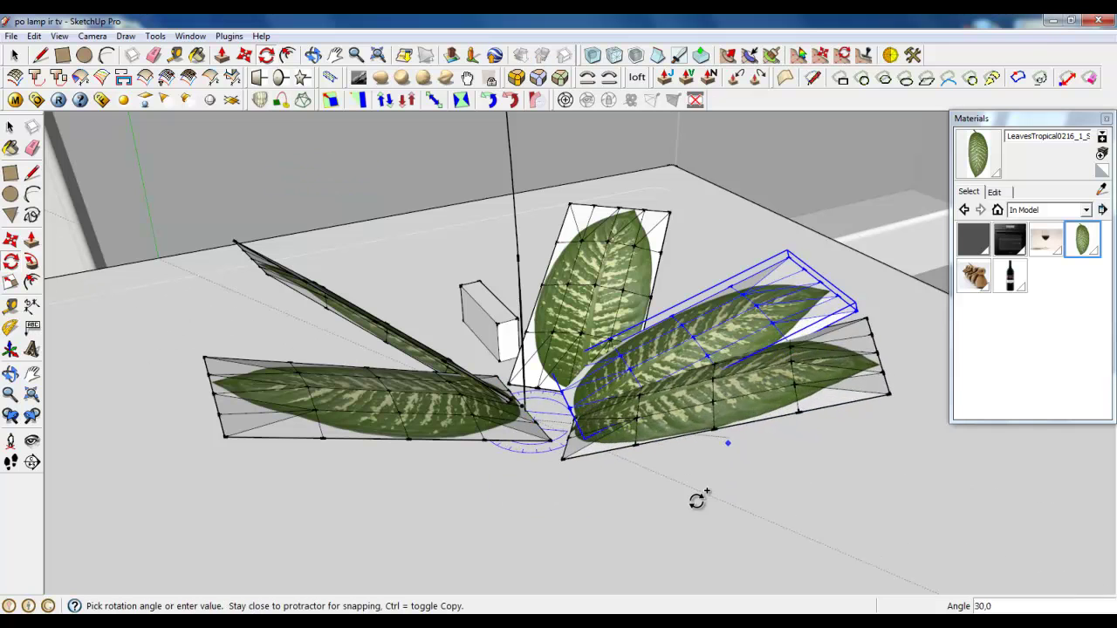
pyautogui.click(478, 538)
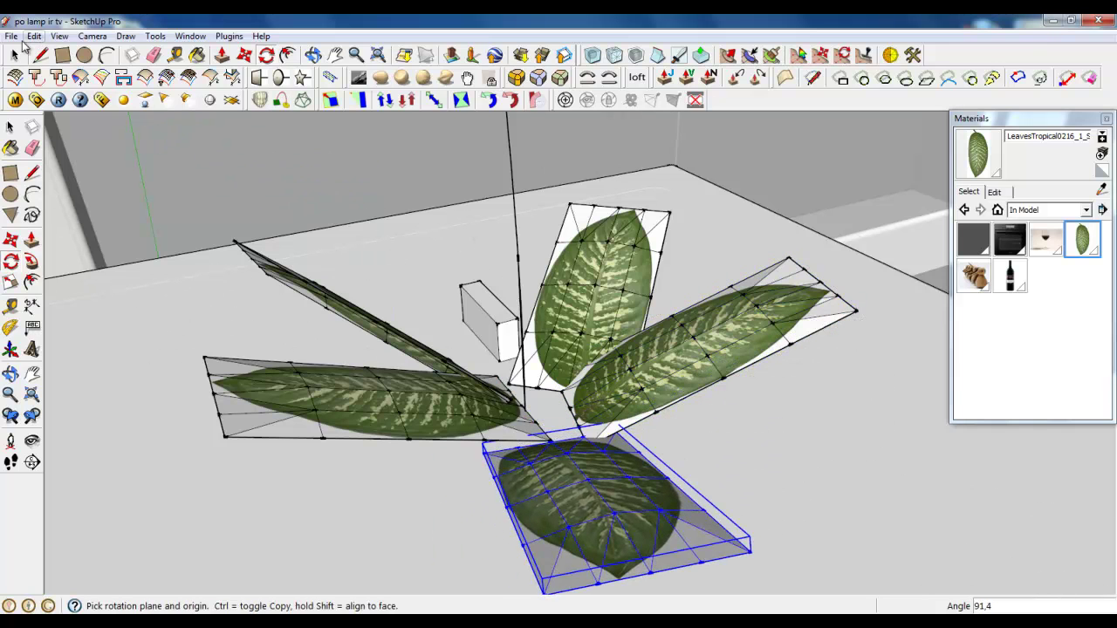
# - Create a sixth leaf by rotating a copy of the rear leaf about 40° around the stem's foot
pyautogui.press('space')
pyautogui.click(540, 344)
pyautogui.click(312, 54)
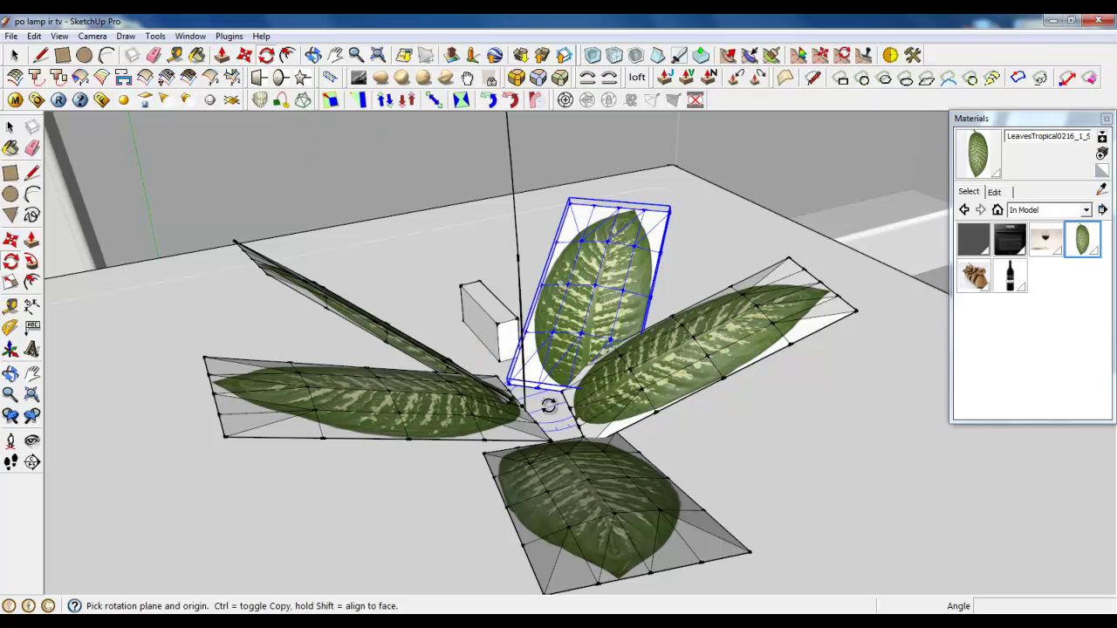
pyautogui.click(454, 319)
pyautogui.click(439, 294)
pyautogui.press('ctrl')
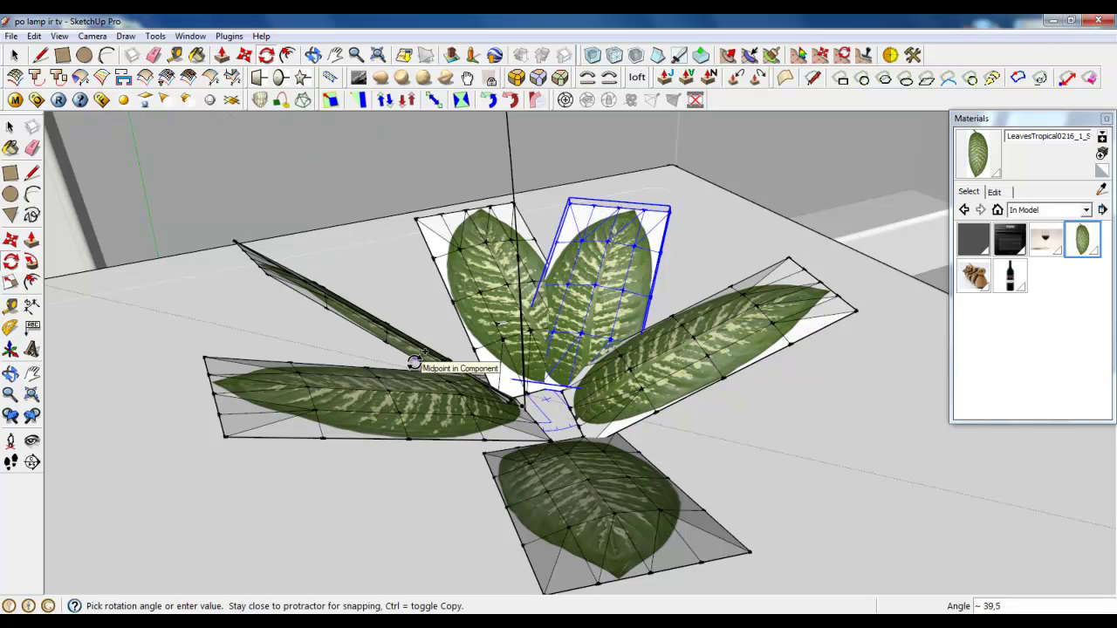
pyautogui.click(415, 369)
# - Try to rotate the newest leaf copy again and reposition it at the stem, and undo both changes
pyautogui.click(541, 380)
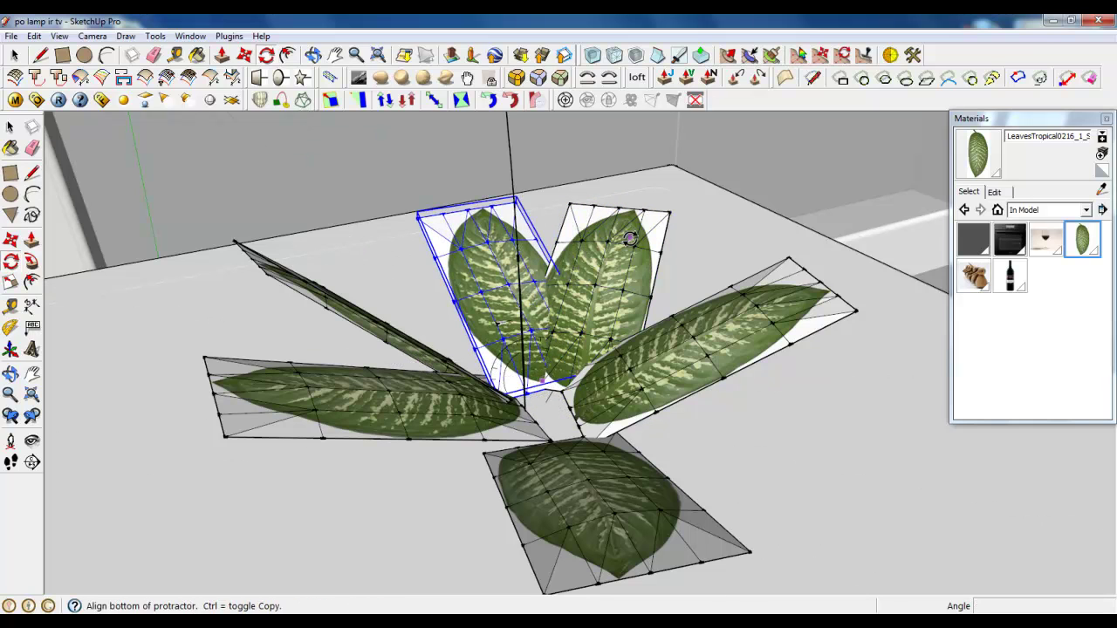
pyautogui.click(633, 245)
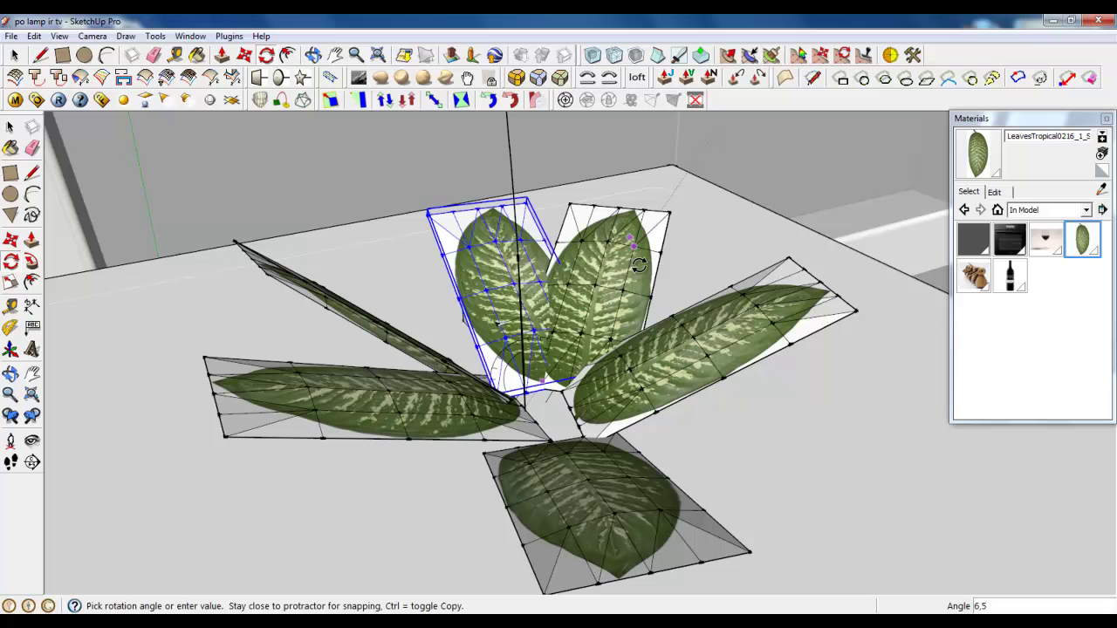
pyautogui.click(616, 401)
pyautogui.press('m')
pyautogui.click(533, 384)
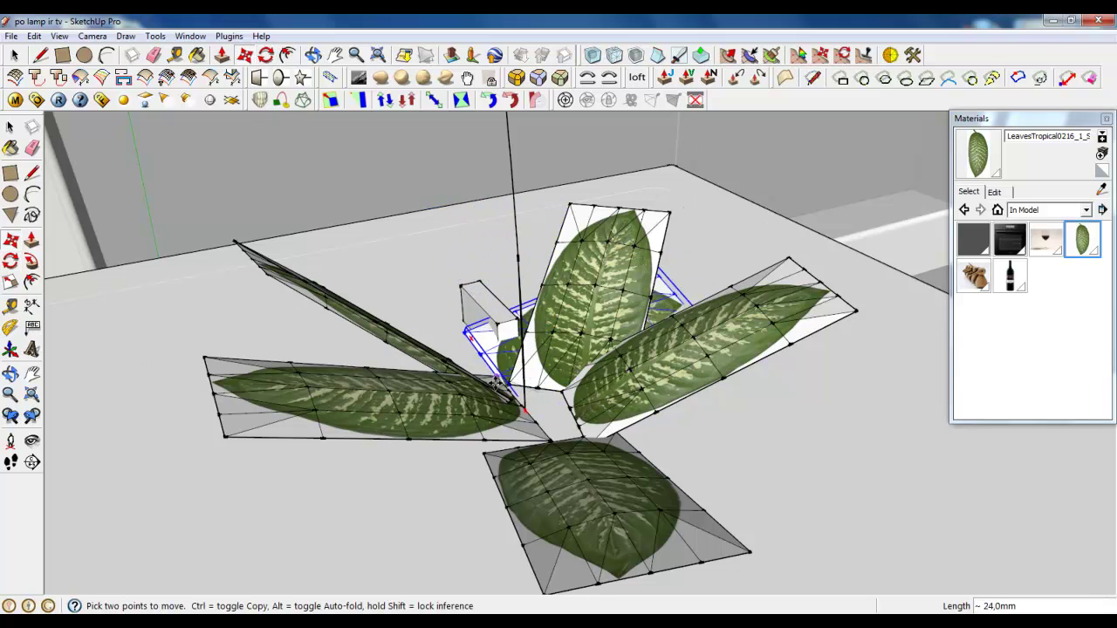
pyautogui.click(541, 410)
pyautogui.press('space')
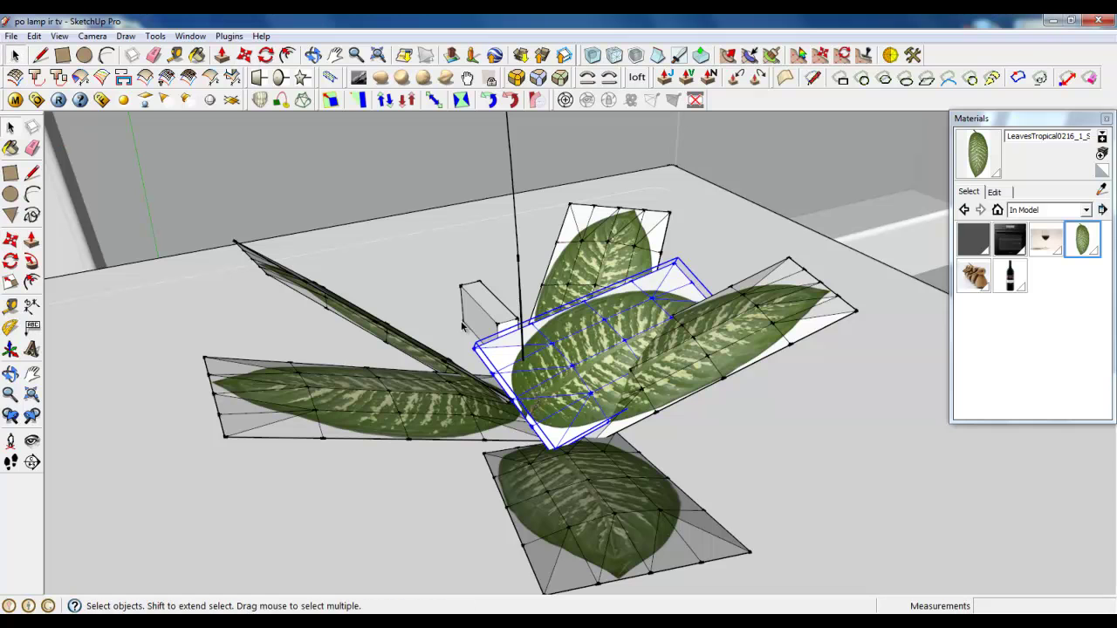
pyautogui.hotkey('ctrl', 'z')
pyautogui.hotkey('ctrl', 'z')
pyautogui.press('q')
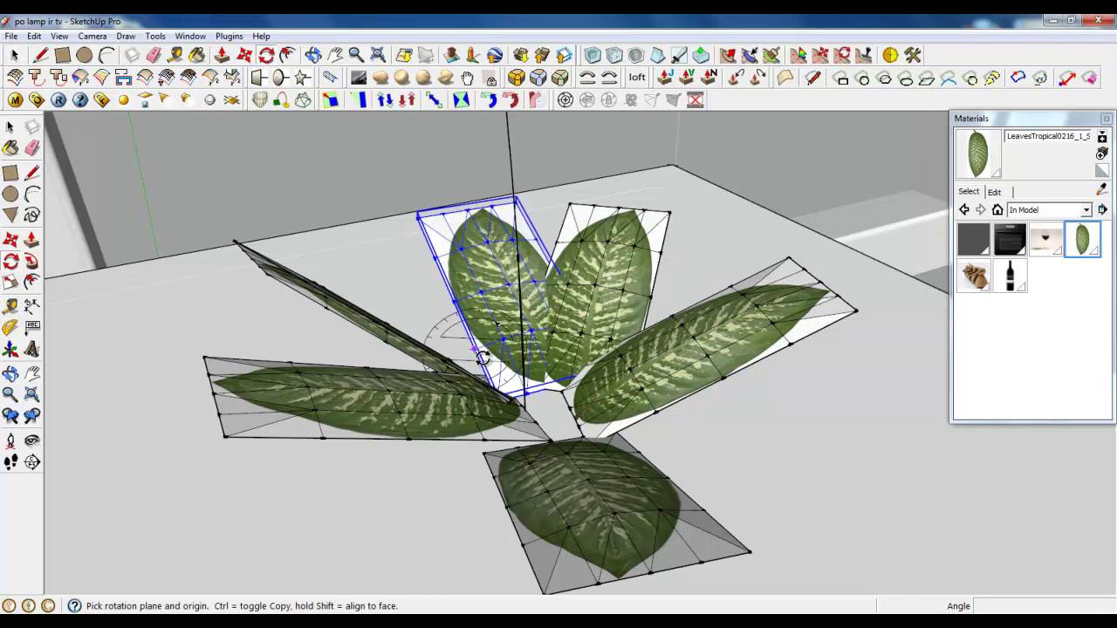
pyautogui.scroll(3, 524, 401)
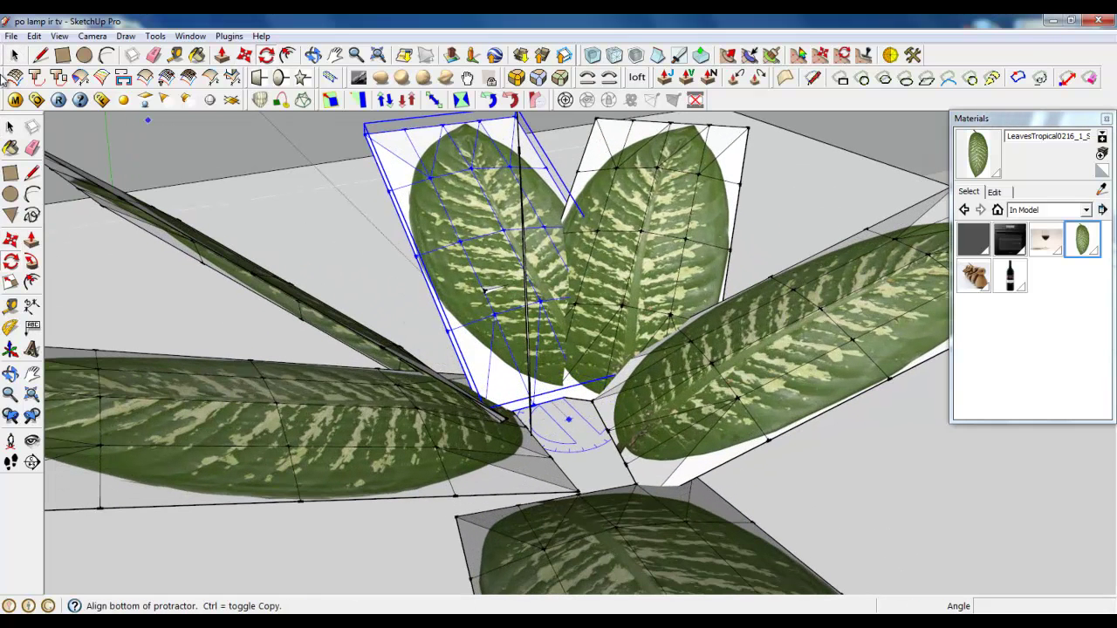
# - Select all six leaves around the stem and combine them into one group
pyautogui.click(15, 55)
pyautogui.scroll(-4, 668, 436)
pyautogui.keyDown('ctrl'); pyautogui.click(583, 428); pyautogui.keyUp('ctrl')
pyautogui.keyDown('ctrl'); pyautogui.click(543, 395); pyautogui.keyUp('ctrl')
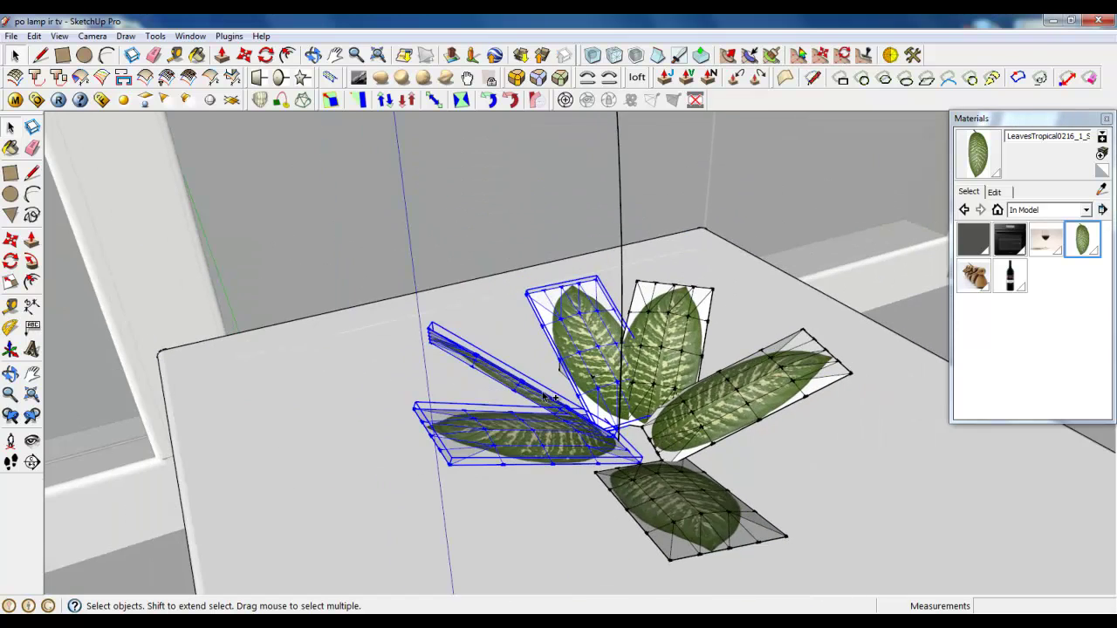
pyautogui.keyDown('ctrl'); pyautogui.click(663, 368); pyautogui.keyUp('ctrl')
pyautogui.keyDown('ctrl'); pyautogui.click(693, 432); pyautogui.keyUp('ctrl')
pyautogui.keyDown('ctrl'); pyautogui.click(692, 494); pyautogui.keyUp('ctrl')
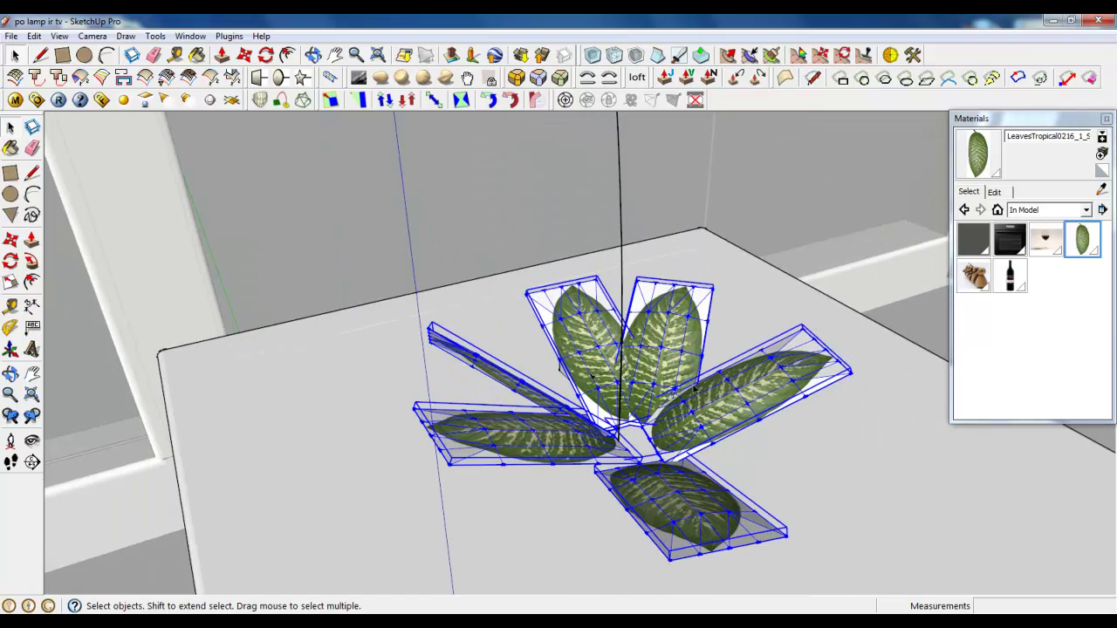
pyautogui.rightClick(722, 397)
pyautogui.click(788, 204)
# - Scale the leaf group up horizontally by a factor of 1.25 from one of its corners
pyautogui.moveTo(722, 384); pyautogui.dragTo(637, 334, button='middle')
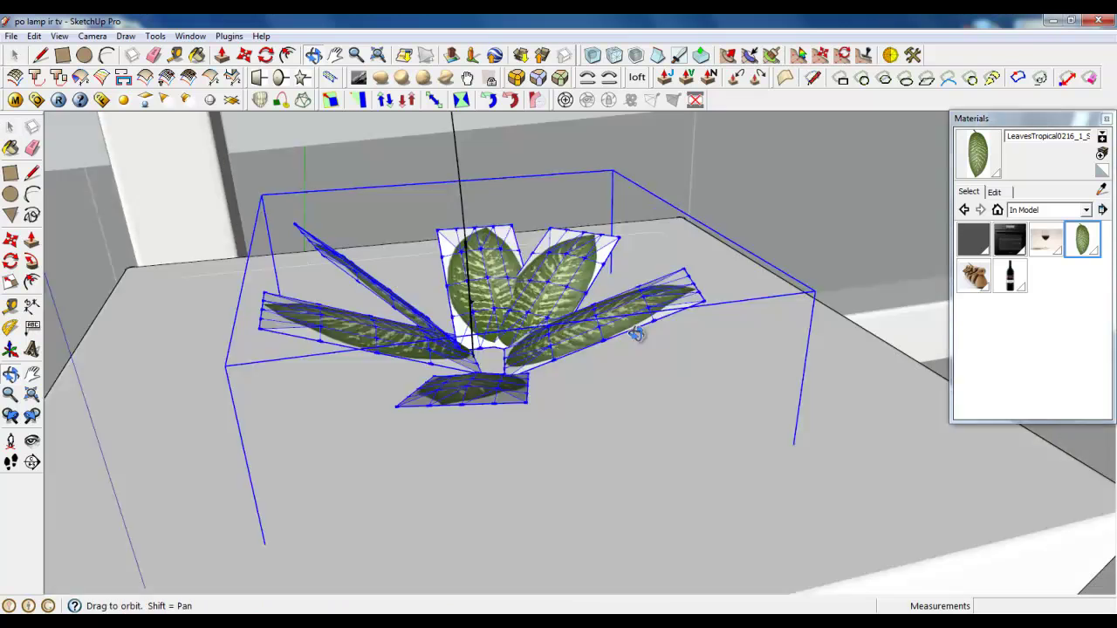
pyautogui.scroll(-4, 659, 390)
pyautogui.scroll(5, 569, 387)
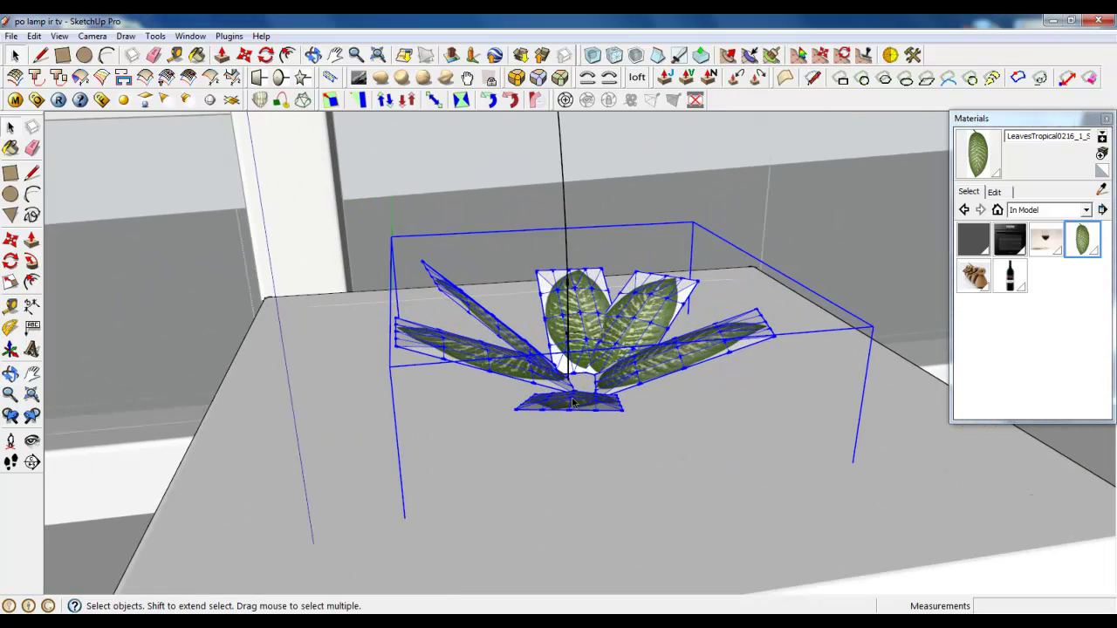
pyautogui.scroll(2, 589, 381)
pyautogui.click(11, 282)
pyautogui.scroll(-3, 500, 441)
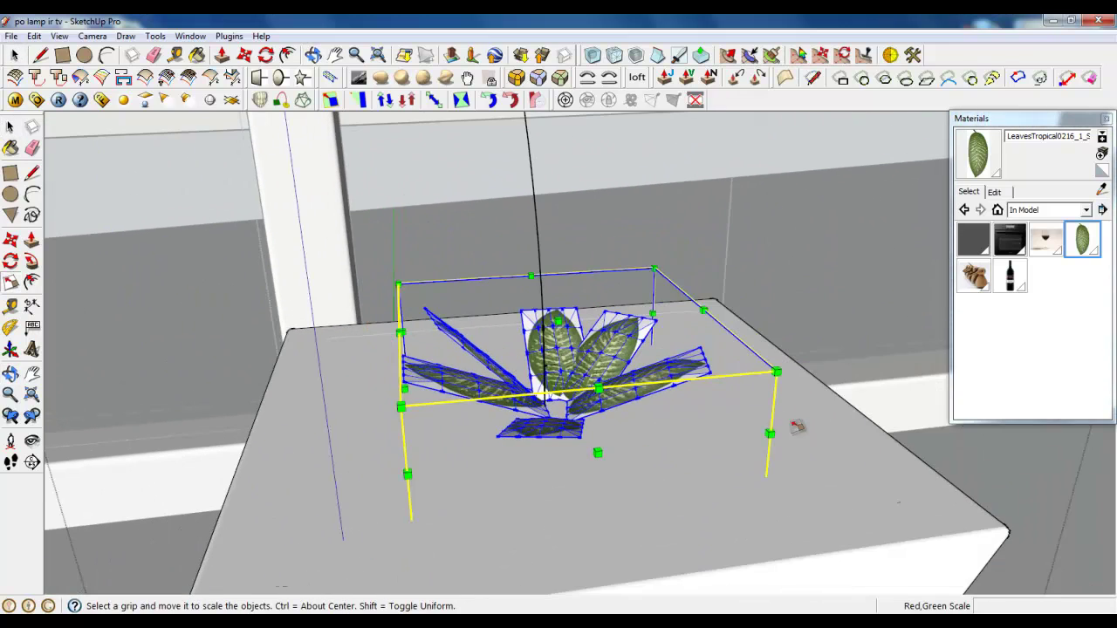
pyautogui.moveTo(778, 371); pyautogui.dragTo(846, 371)
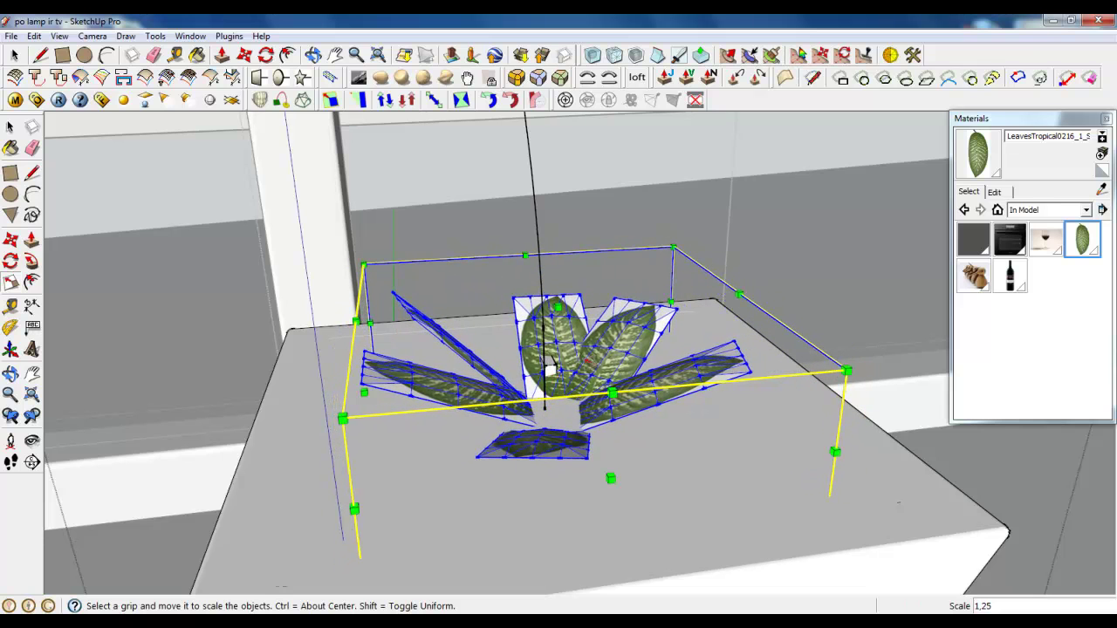
# - Move the enlarged leaf group to centre it on the stem and place a copy slightly above it
pyautogui.click(245, 55)
pyautogui.scroll(3, 606, 427)
pyautogui.click(601, 423)
pyautogui.press('ctrl')
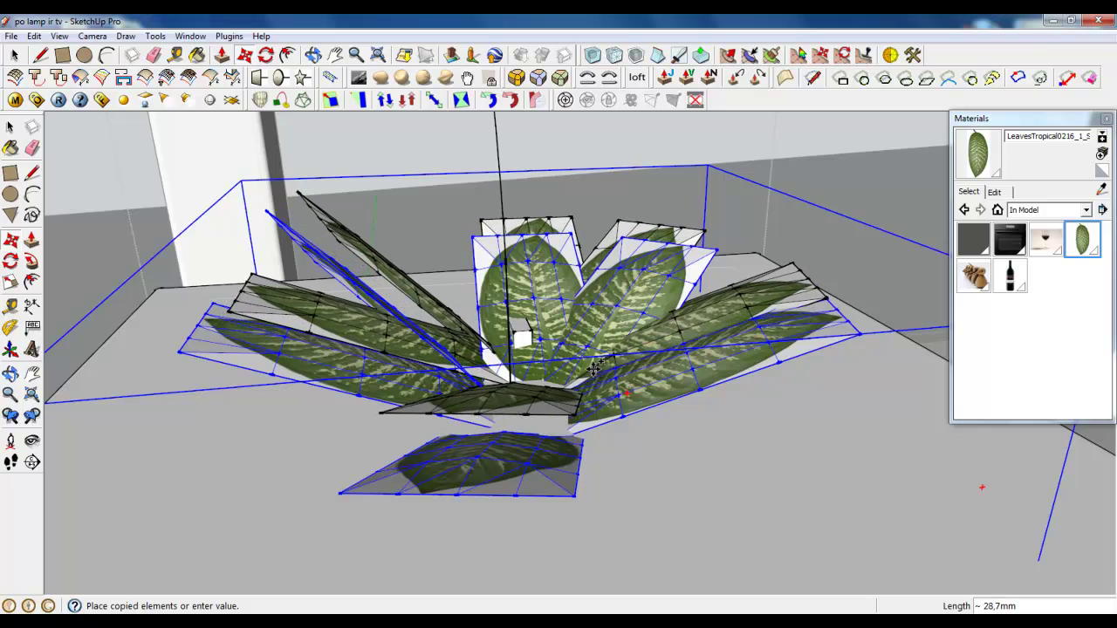
pyautogui.click(578, 321)
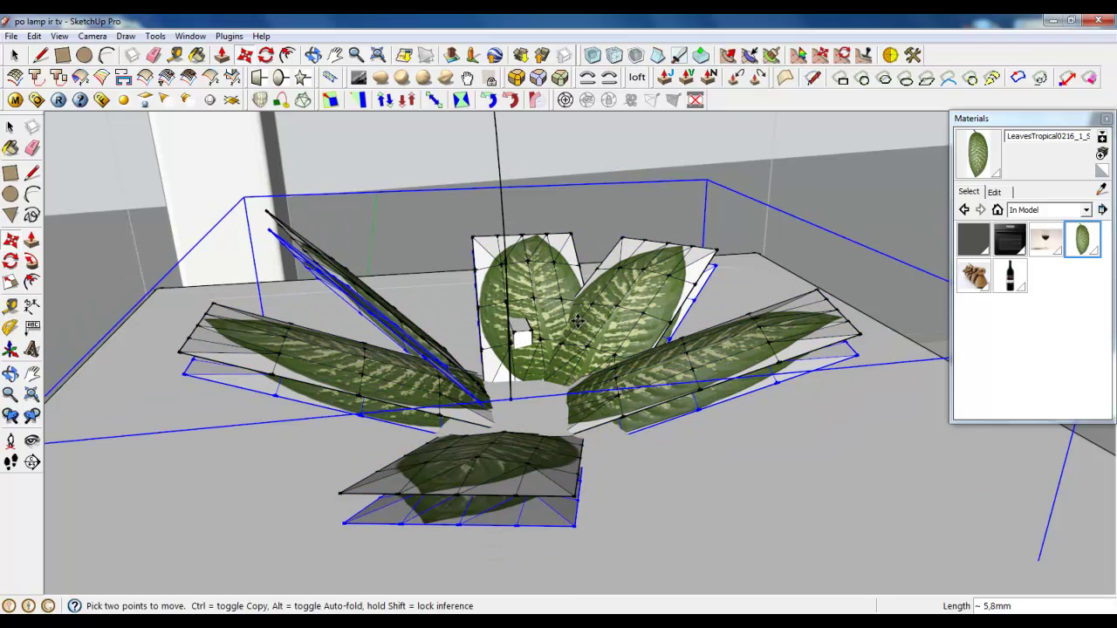
pyautogui.click(499, 412)
pyautogui.press('ctrl')
pyautogui.click(510, 359)
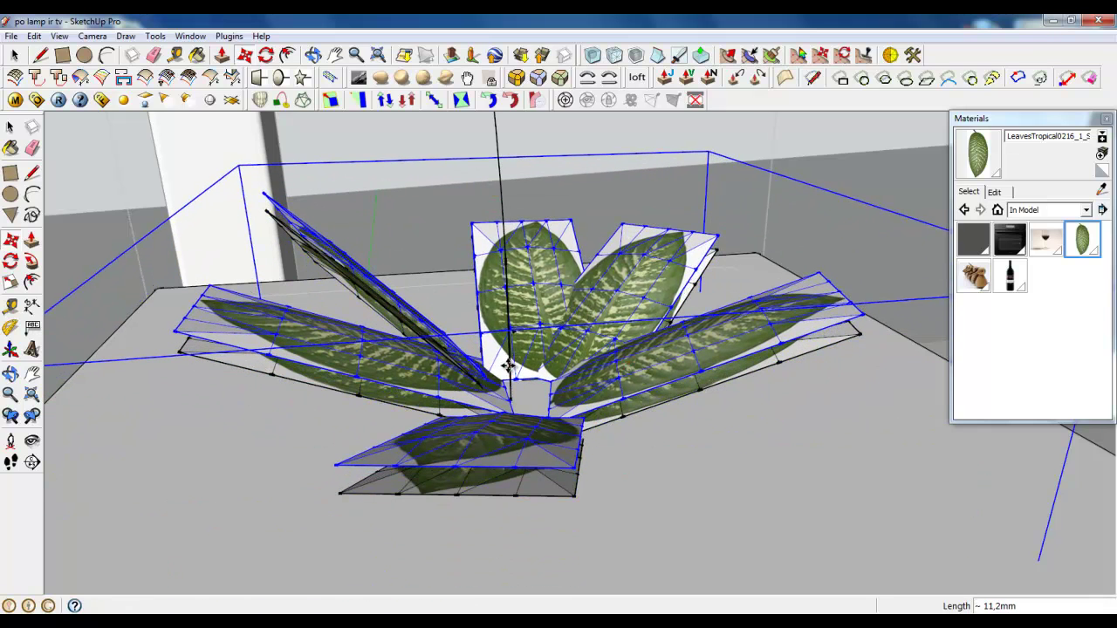
# - Rotate the upper leaf group about 27° around the stem so its leaves fall between those of the lower group
pyautogui.click(266, 56)
pyautogui.moveTo(481, 344); pyautogui.dragTo(512, 386, button='middle')
pyautogui.scroll(-3, 511, 332)
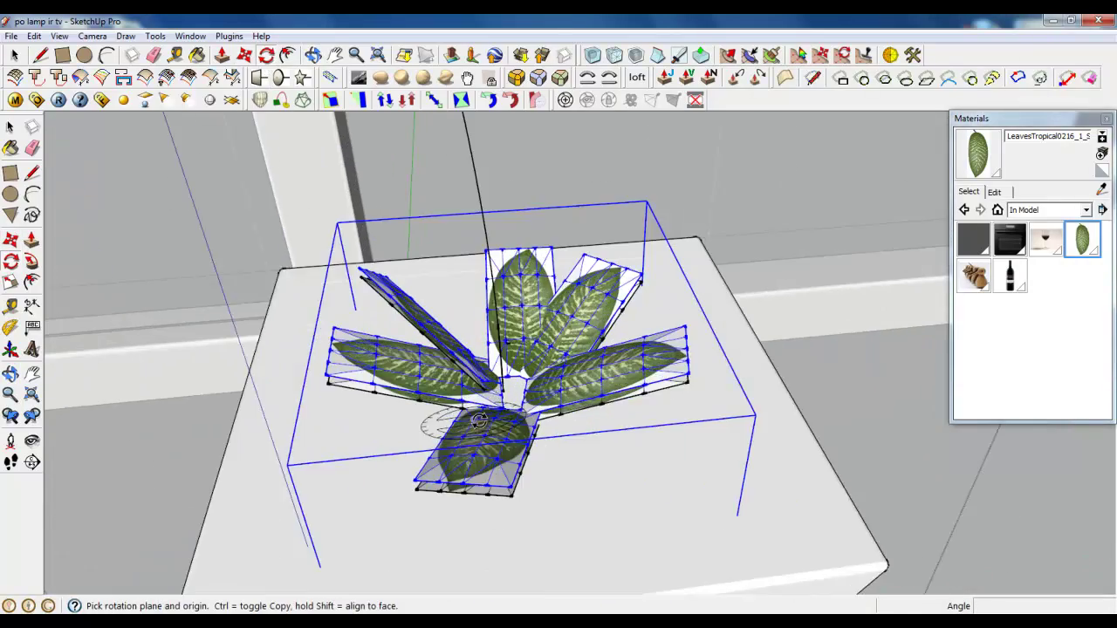
pyautogui.scroll(3, 508, 387)
pyautogui.click(509, 388)
pyautogui.click(941, 460)
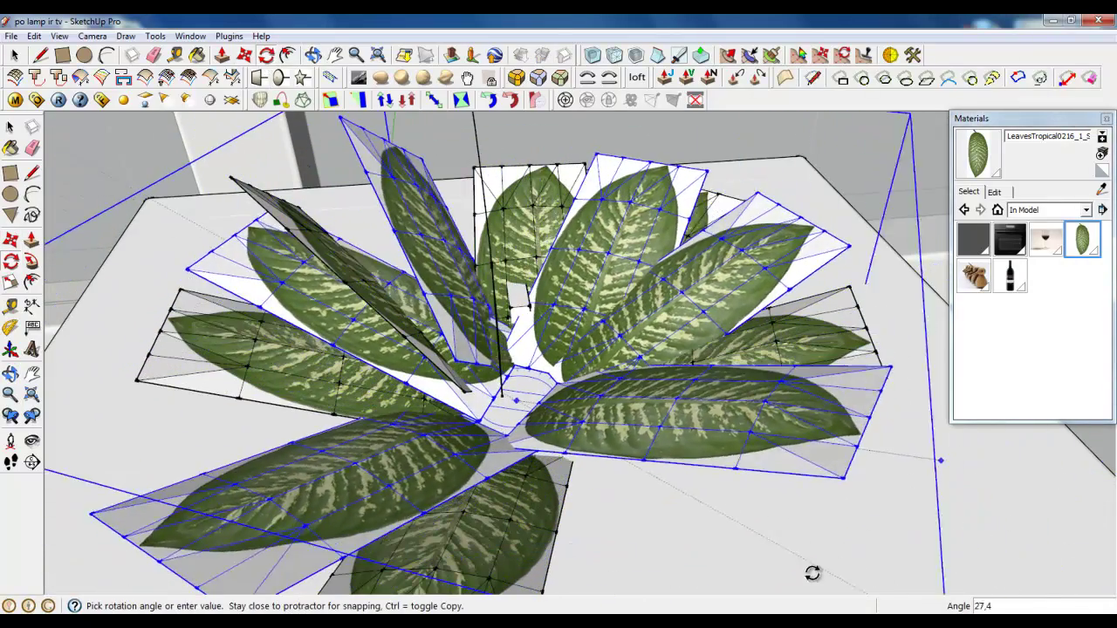
pyautogui.moveTo(754, 598); pyautogui.dragTo(772, 465, button='middle')
pyautogui.moveTo(774, 395); pyautogui.dragTo(289, 298, button='middle')
# - Scale the upper leaf group down to 0.88 from one of its corners
pyautogui.click(16, 57)
pyautogui.scroll(3, 801, 518)
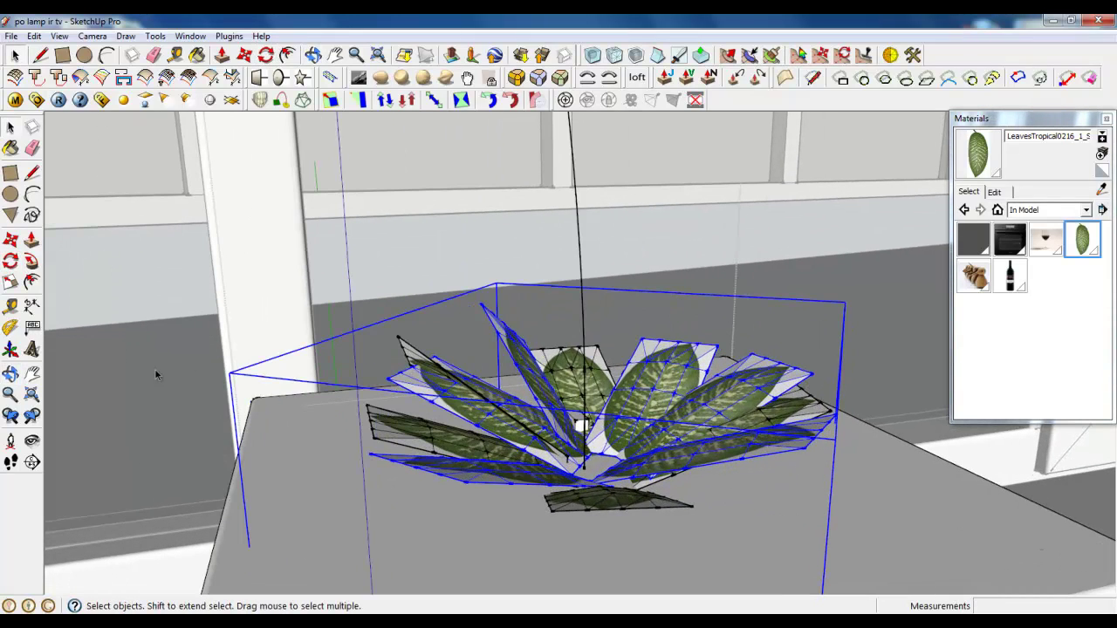
pyautogui.click(11, 283)
pyautogui.moveTo(845, 299); pyautogui.dragTo(817, 314)
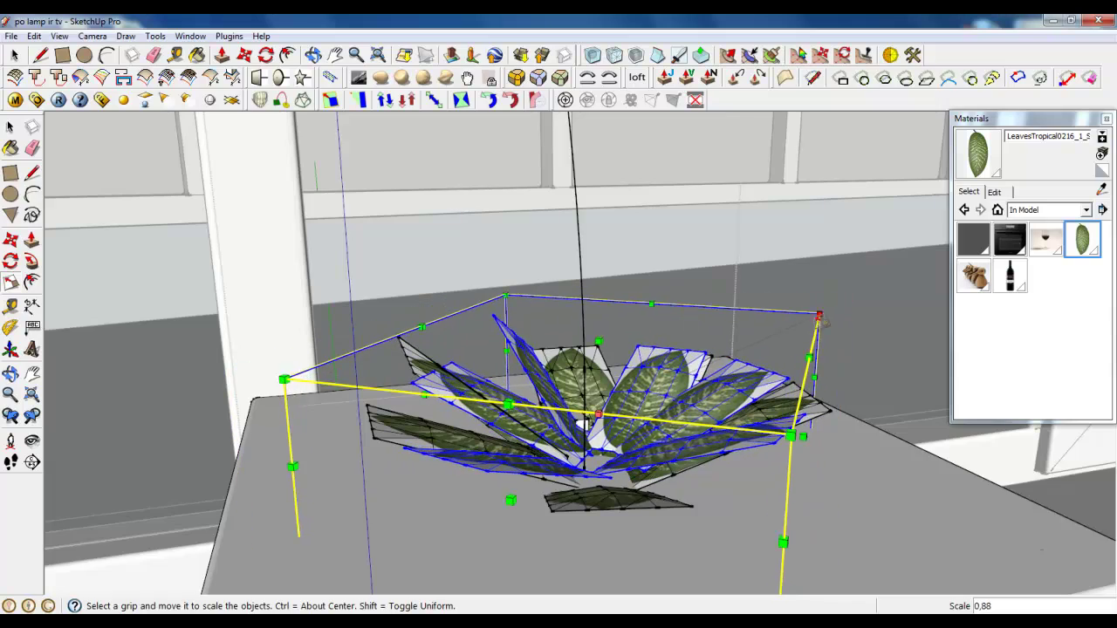
# - Copy the reduced leaf group vertically to a higher position on the stem
pyautogui.moveTo(625, 454); pyautogui.dragTo(579, 450, button='middle')
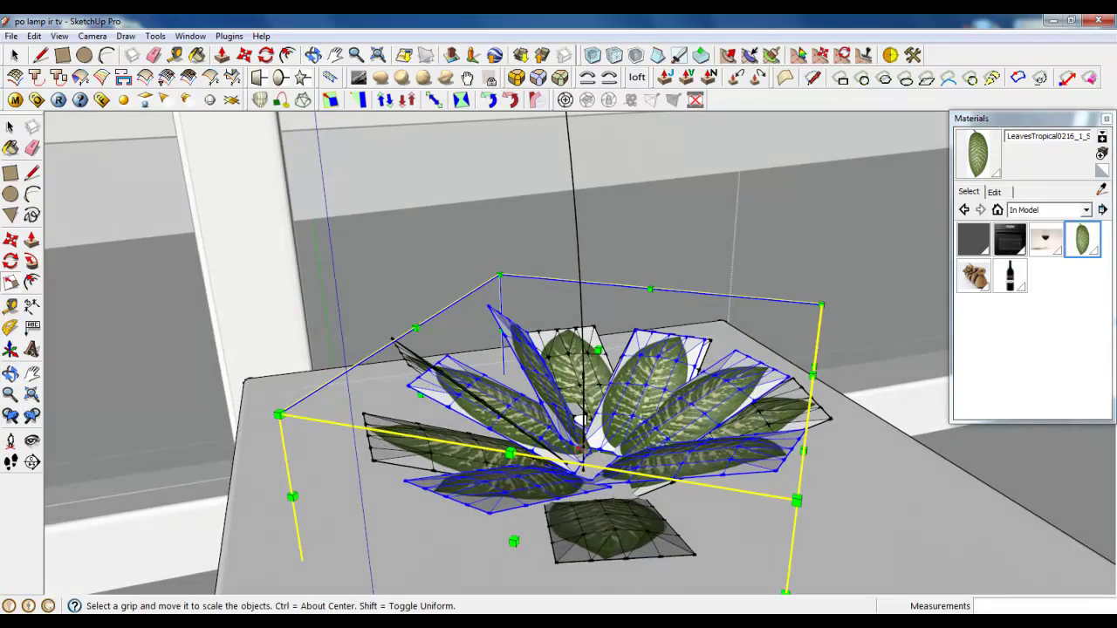
pyautogui.click(245, 55)
pyautogui.moveTo(624, 502); pyautogui.dragTo(561, 429, button='middle')
pyautogui.scroll(-8, 591, 459)
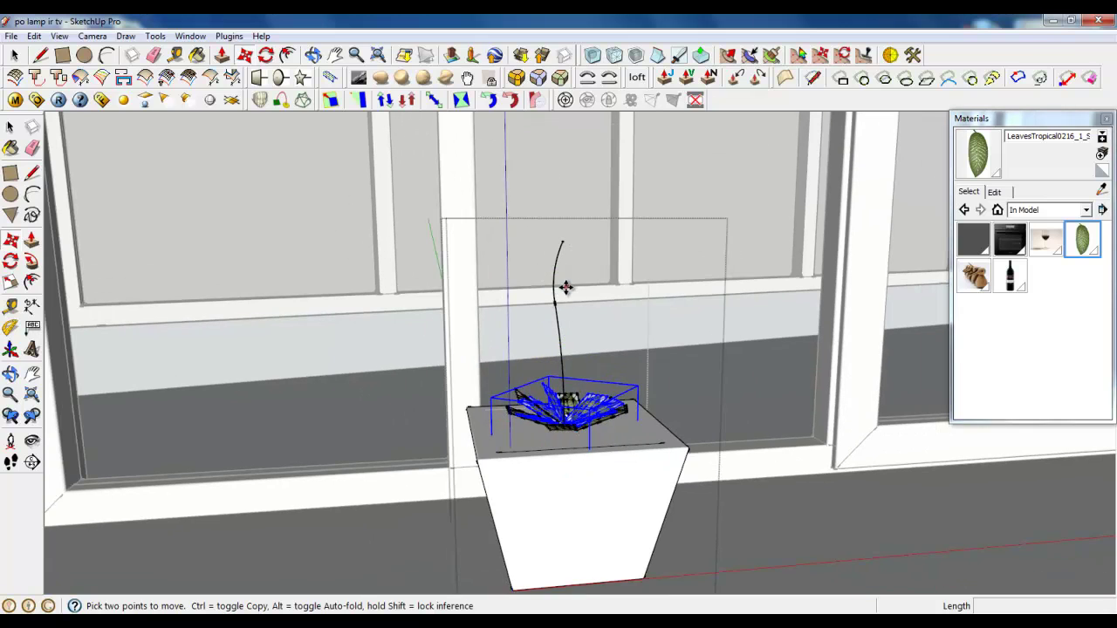
pyautogui.scroll(10, 564, 243)
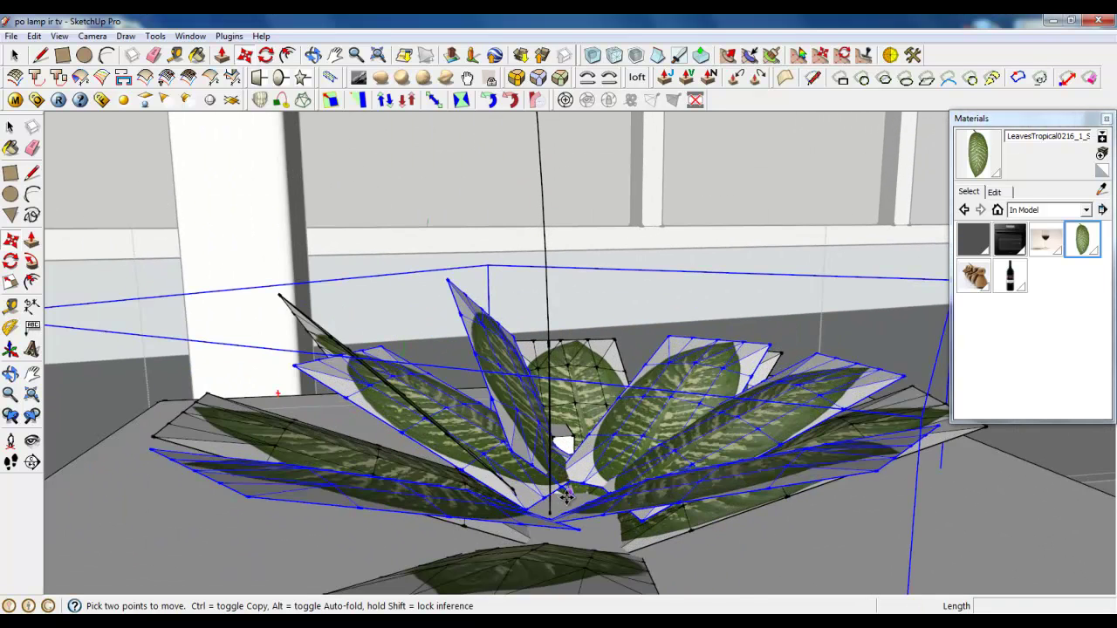
pyautogui.click(566, 521)
pyautogui.press('ctrl')
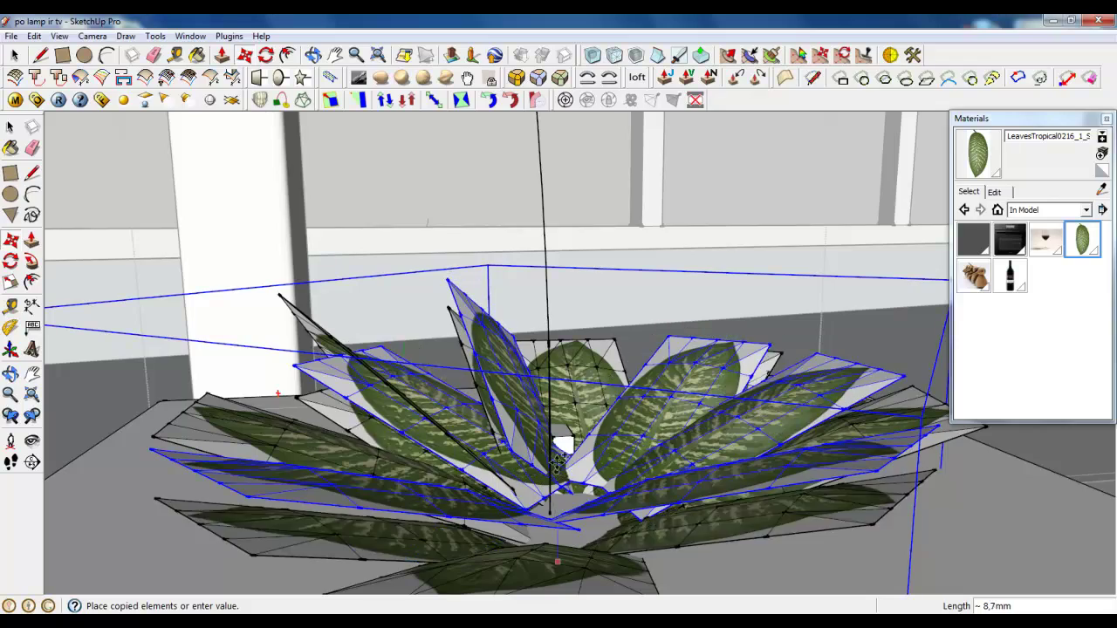
pyautogui.click(548, 395)
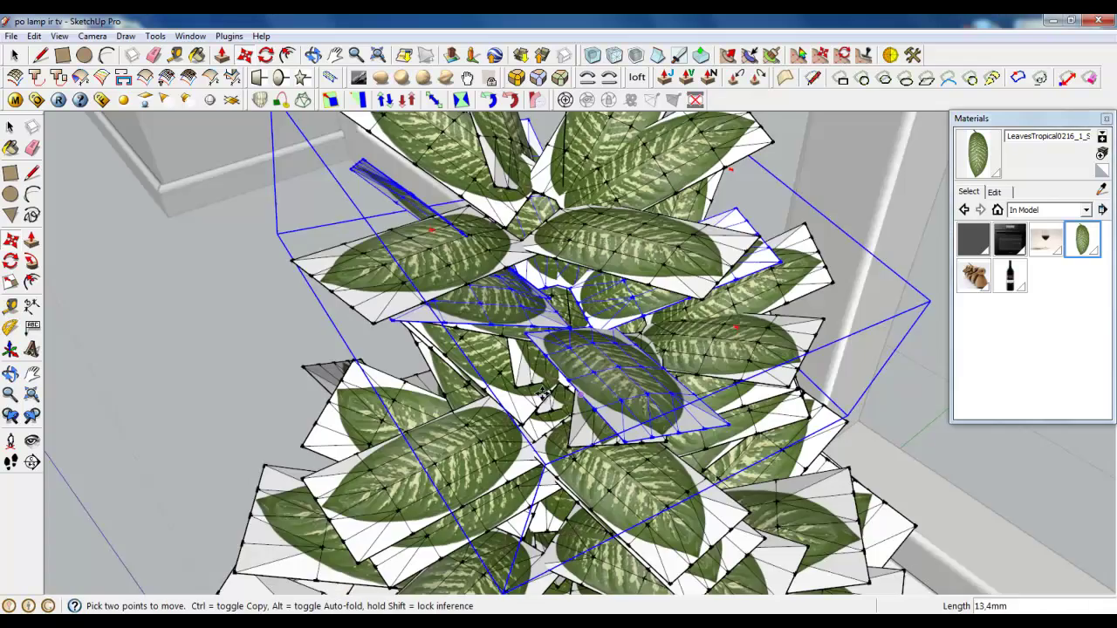
# - Select the topmost leaf group and move it about 8 mm so it is centred on the curved stem
pyautogui.scroll(-4, 580, 420)
pyautogui.moveTo(580, 421); pyautogui.dragTo(650, 368, button='middle')
pyautogui.click(17, 57)
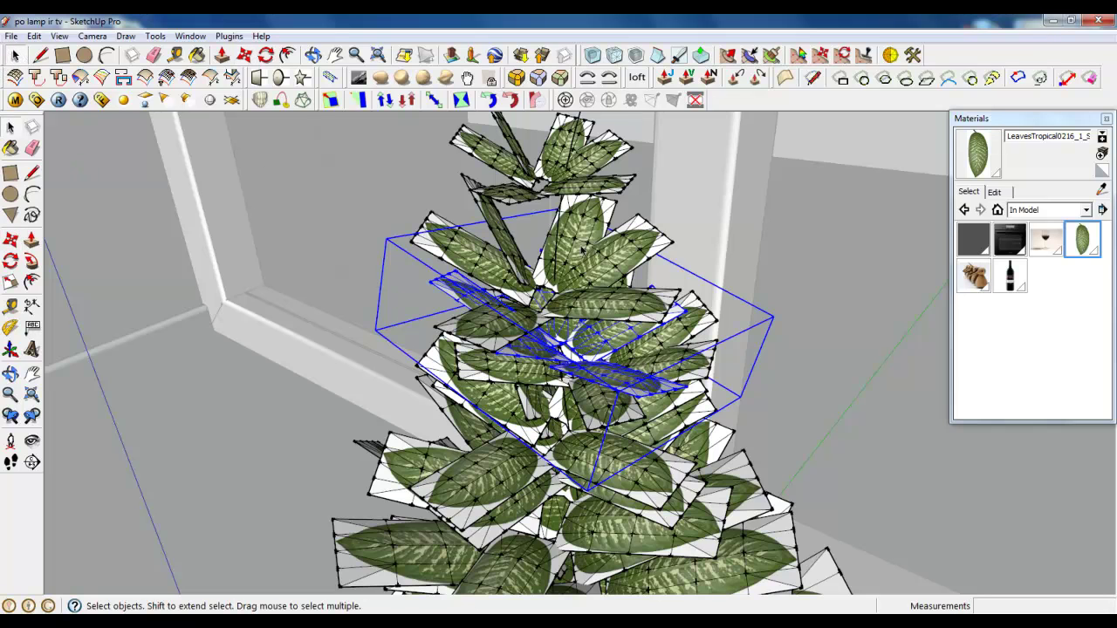
pyautogui.click(580, 286)
pyautogui.scroll(-5, 581, 287)
pyautogui.scroll(-2, 575, 345)
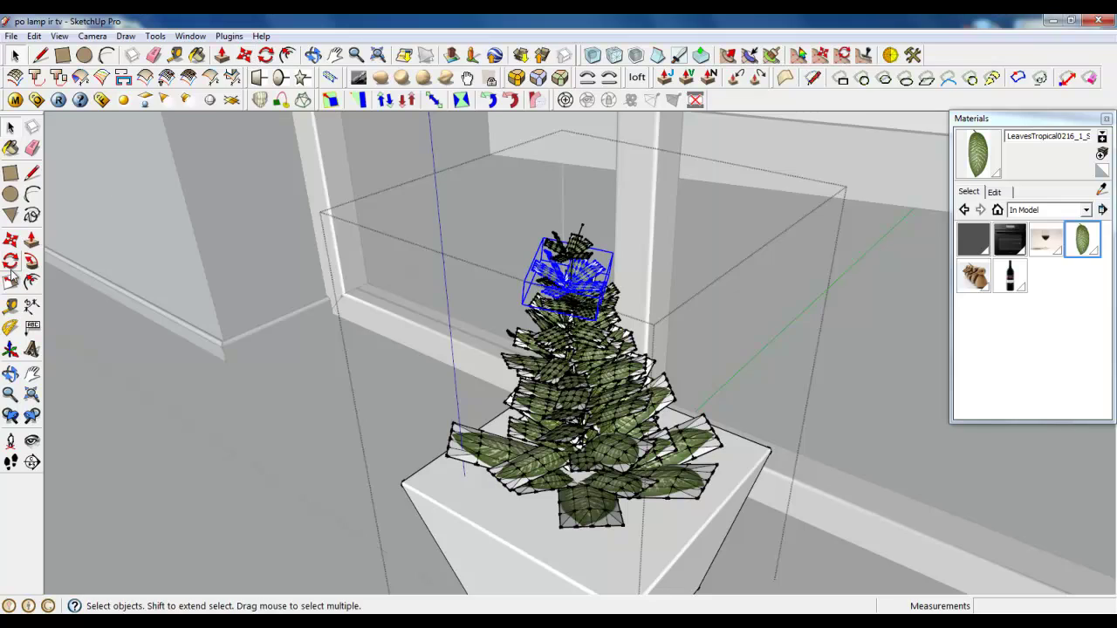
pyautogui.scroll(5, 576, 271)
pyautogui.scroll(3, 511, 262)
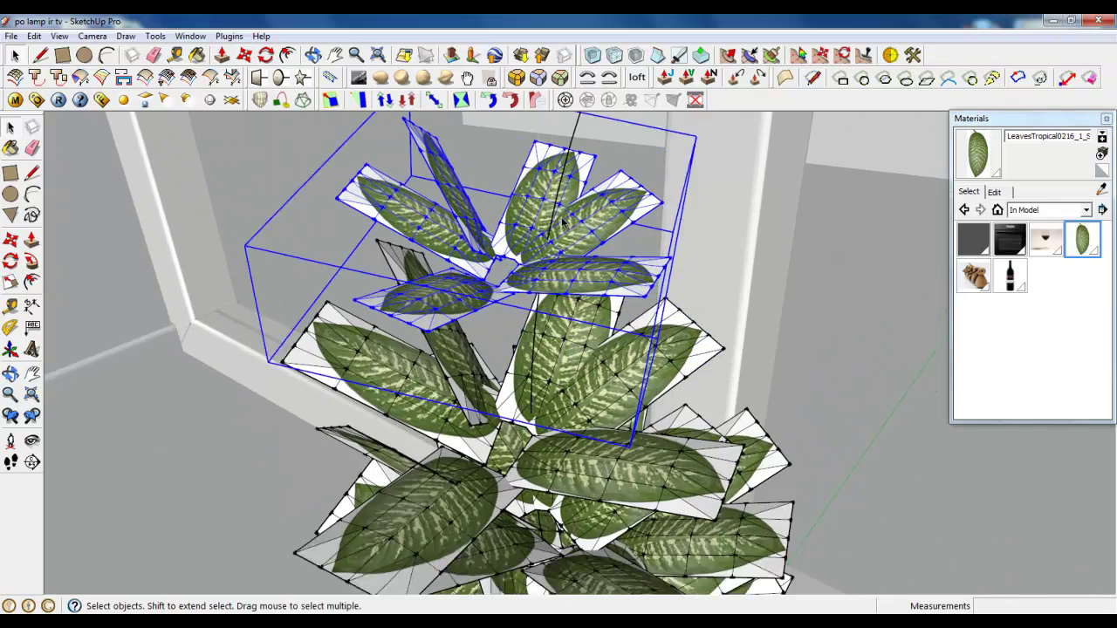
pyautogui.press('m')
pyautogui.click(495, 256)
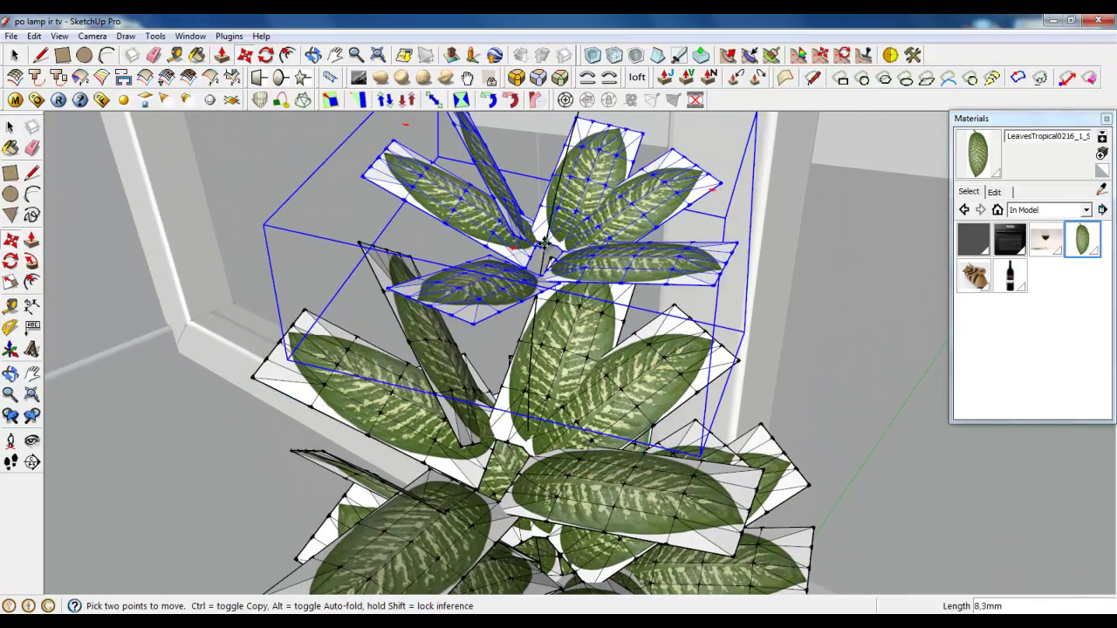
# - Make a copy of the topmost leaf group rotated about 38° around the stem
pyautogui.scroll(-4, 550, 248)
pyautogui.moveTo(550, 248); pyautogui.dragTo(568, 212, button='middle')
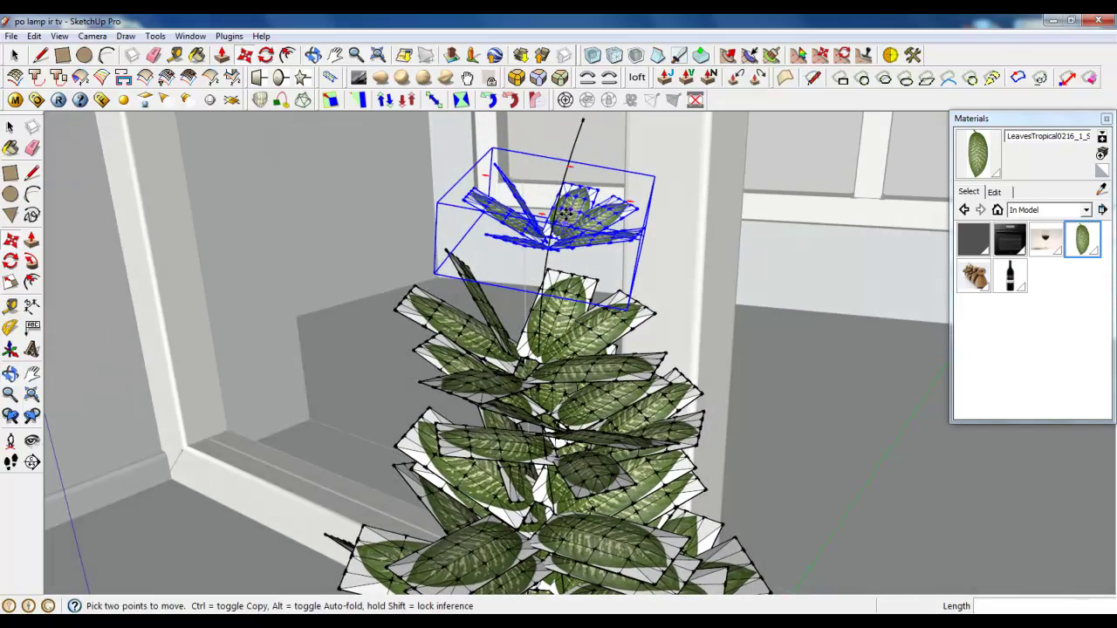
pyautogui.scroll(2, 568, 244)
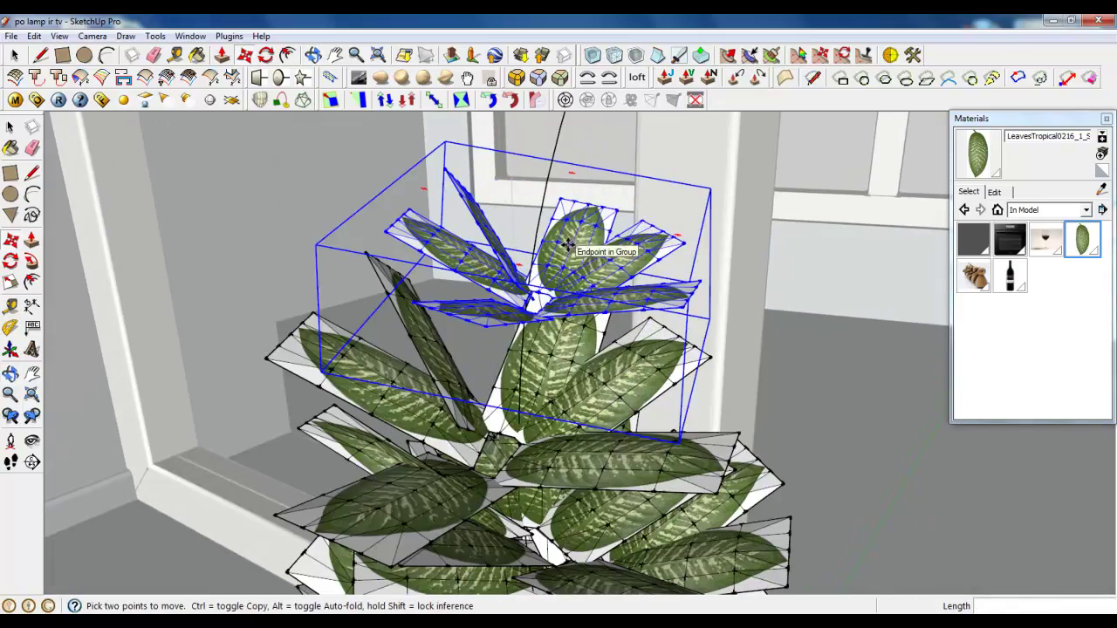
pyautogui.moveTo(579, 253); pyautogui.dragTo(455, 269, button='middle')
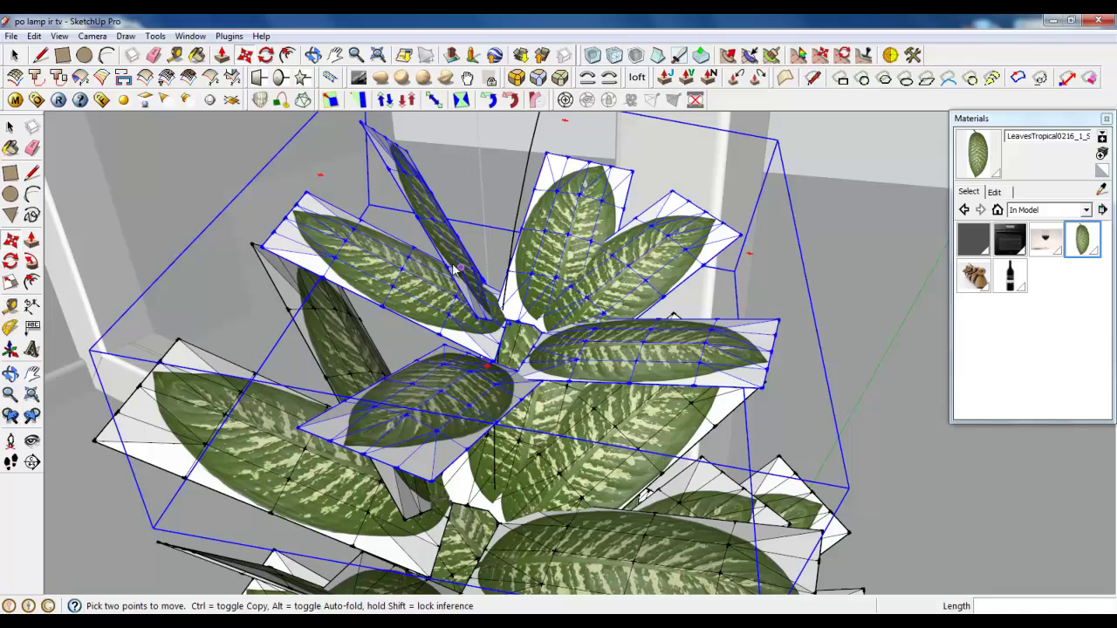
pyautogui.click(269, 55)
pyautogui.click(513, 316)
pyautogui.click(624, 251)
pyautogui.press('ctrl')
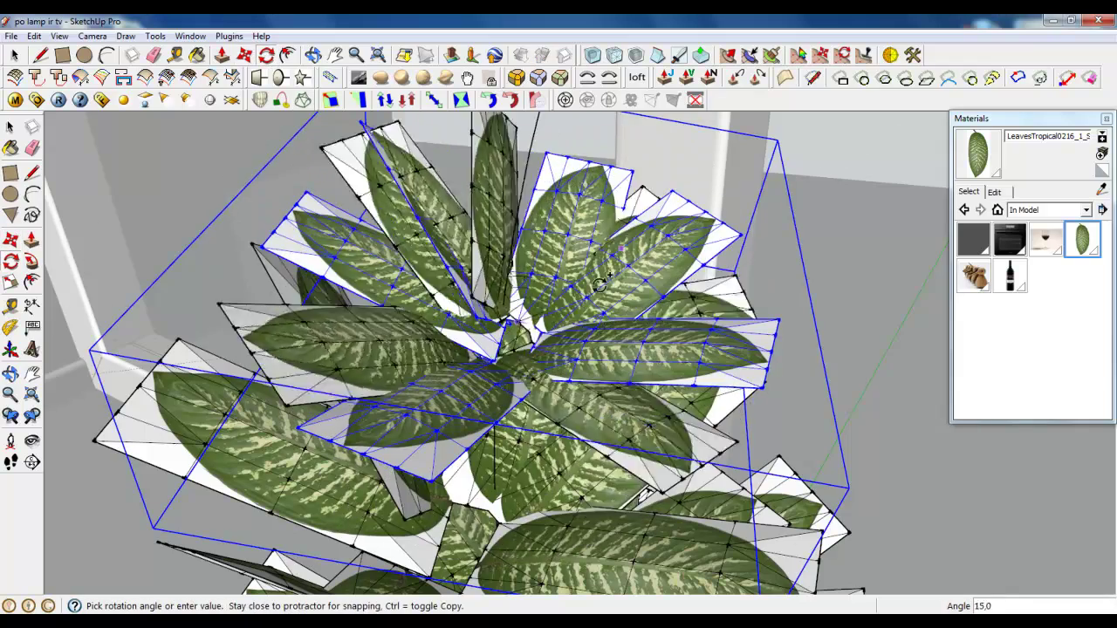
pyautogui.click(543, 225)
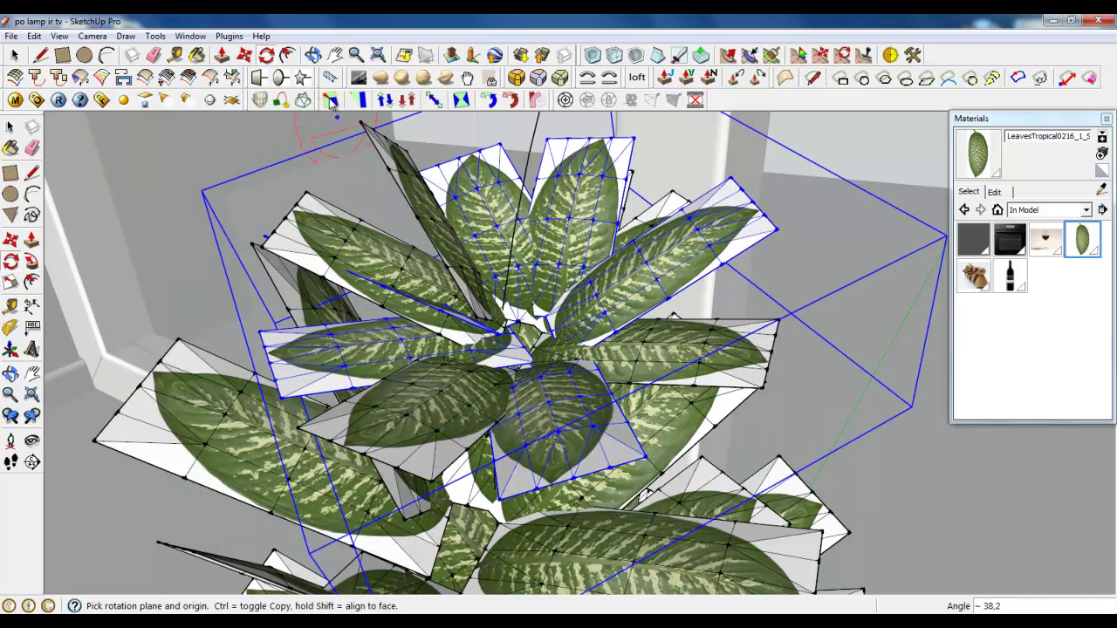
# - Move the rotated leaf copy upward along the stem to form a new top tier
pyautogui.click(244, 55)
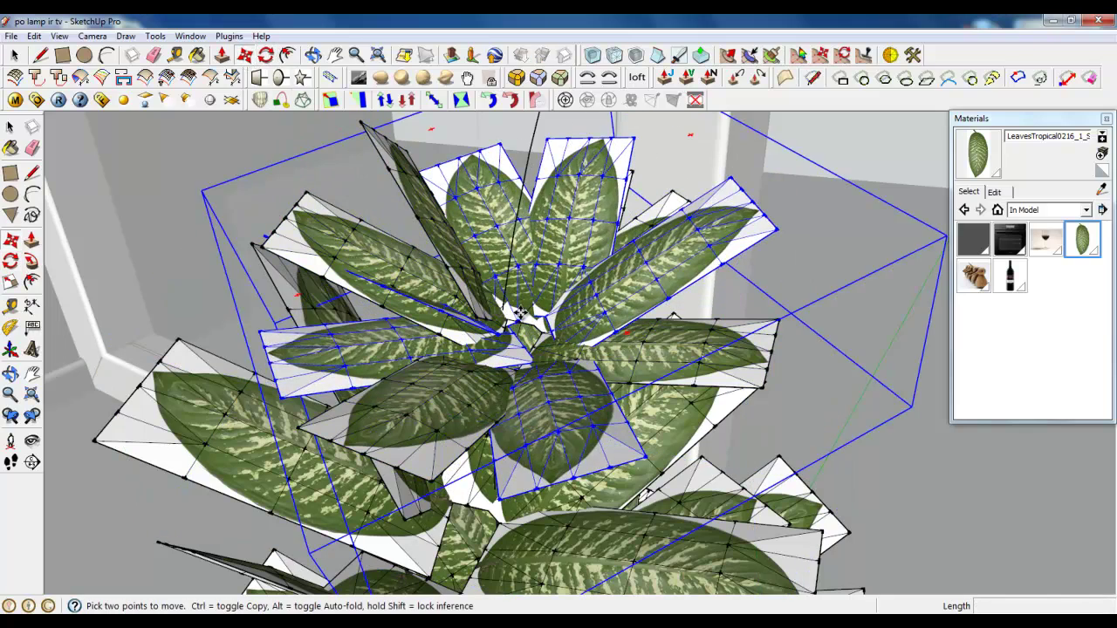
pyautogui.click(520, 312)
pyautogui.click(521, 223)
pyautogui.scroll(-2, 597, 362)
pyautogui.moveTo(597, 362); pyautogui.dragTo(85, 347, button='middle')
pyautogui.click(13, 283)
pyautogui.scroll(-2, 581, 479)
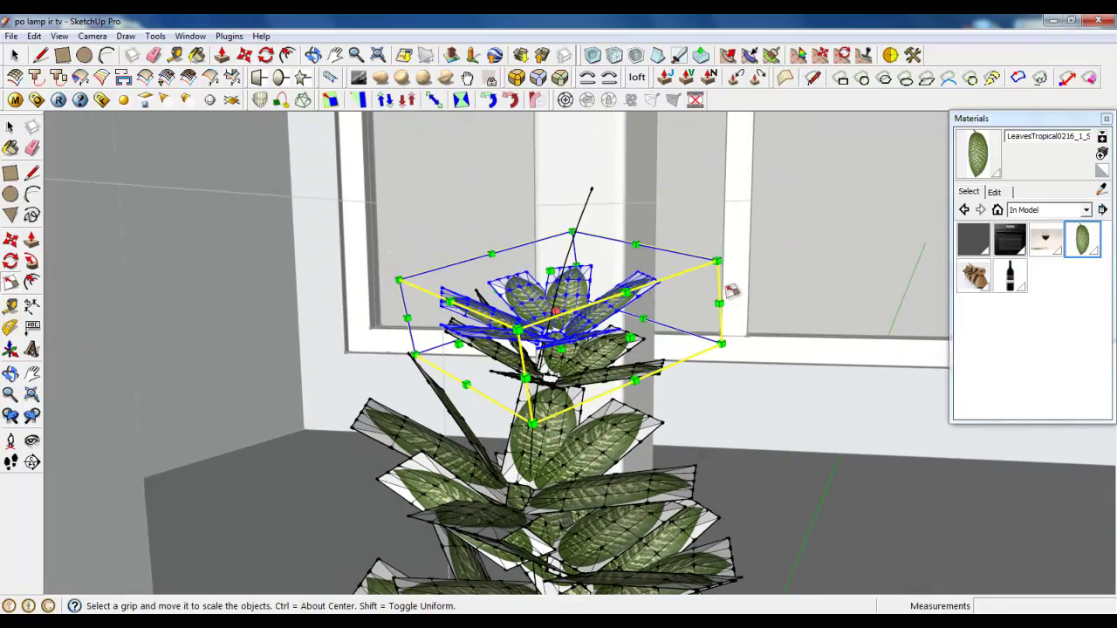
pyautogui.moveTo(717, 261)
pyautogui.mouseDown()
pyautogui.moveTo(666, 279)
pyautogui.moveTo(717, 261)
pyautogui.mouseUp()
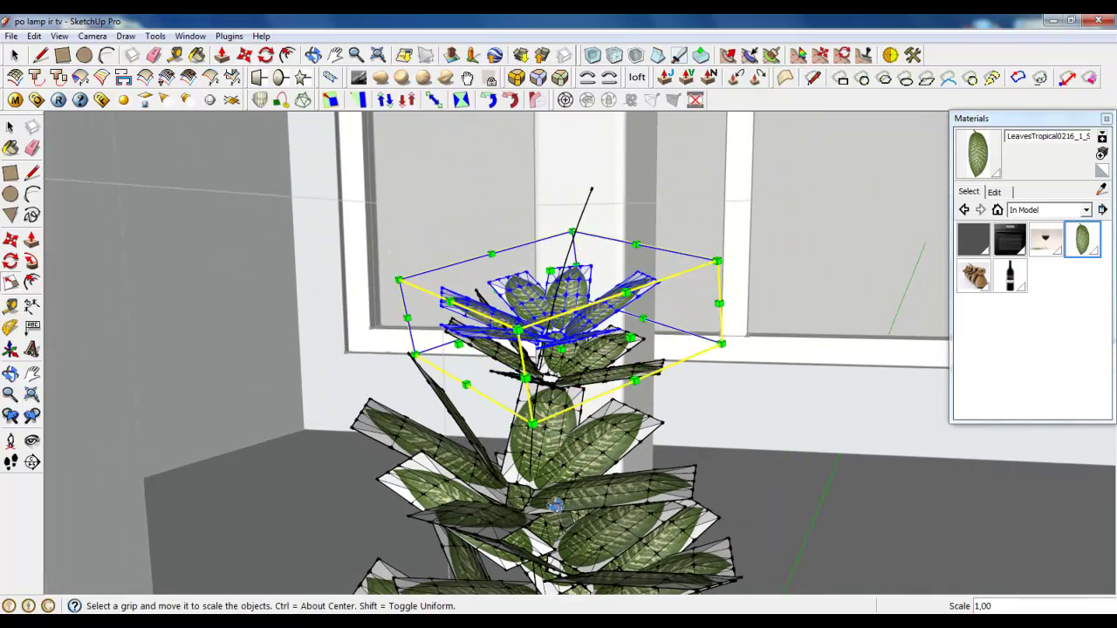
pyautogui.moveTo(555, 505); pyautogui.dragTo(611, 384, button='middle')
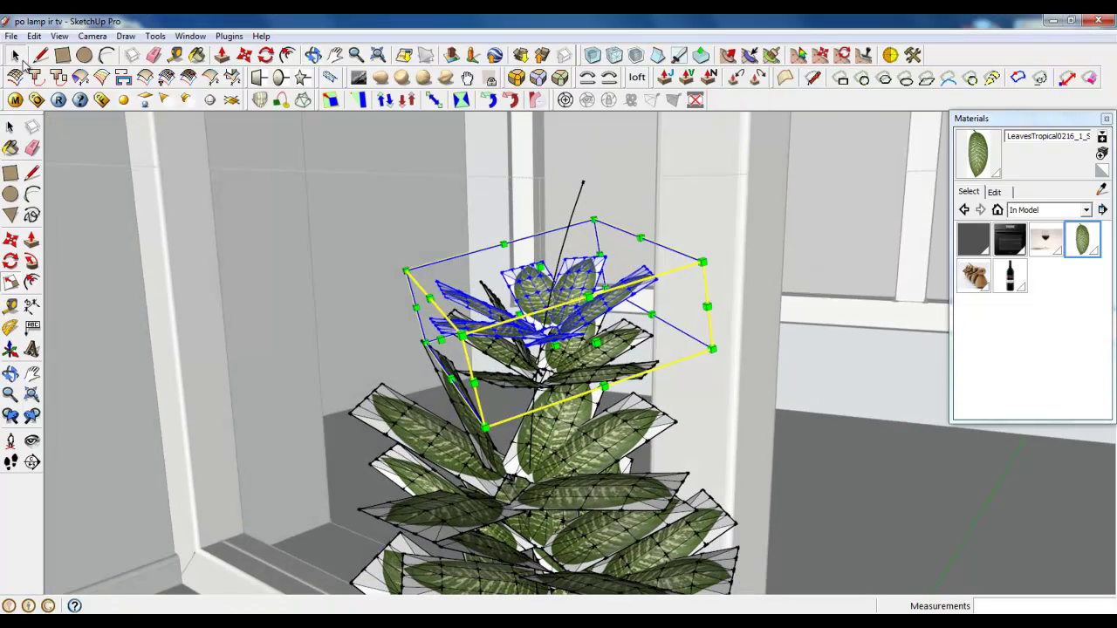
# - Copy the larger leaf group below the two top tiers upward into the gap beneath them
pyautogui.click(18, 57)
pyautogui.click(552, 474)
pyautogui.click(245, 57)
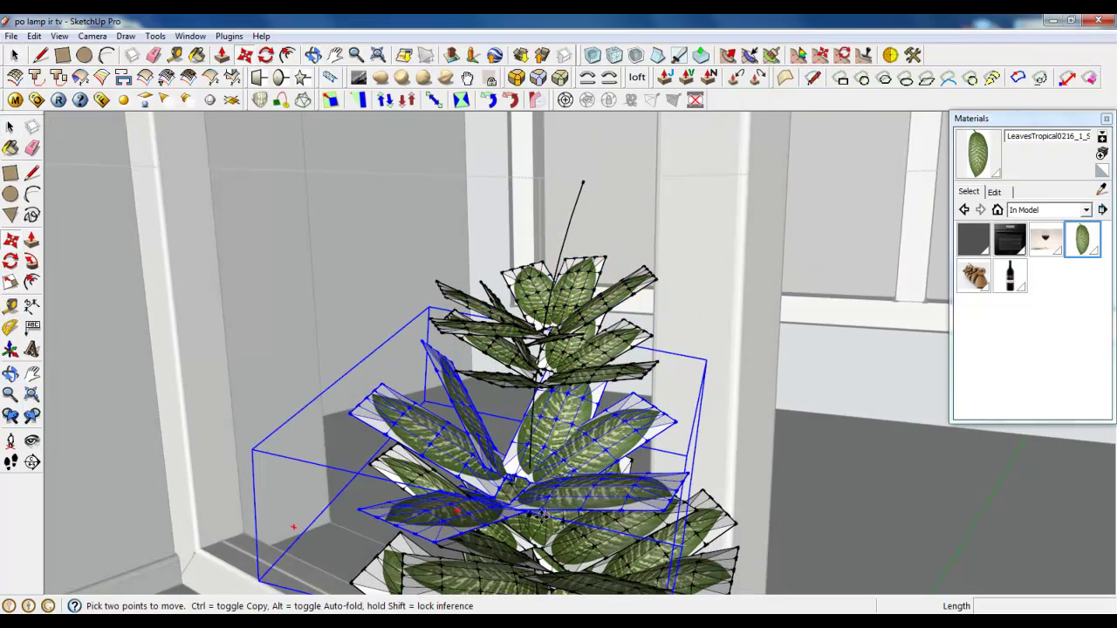
pyautogui.press('ctrl')
pyautogui.click(556, 504)
pyautogui.click(559, 377)
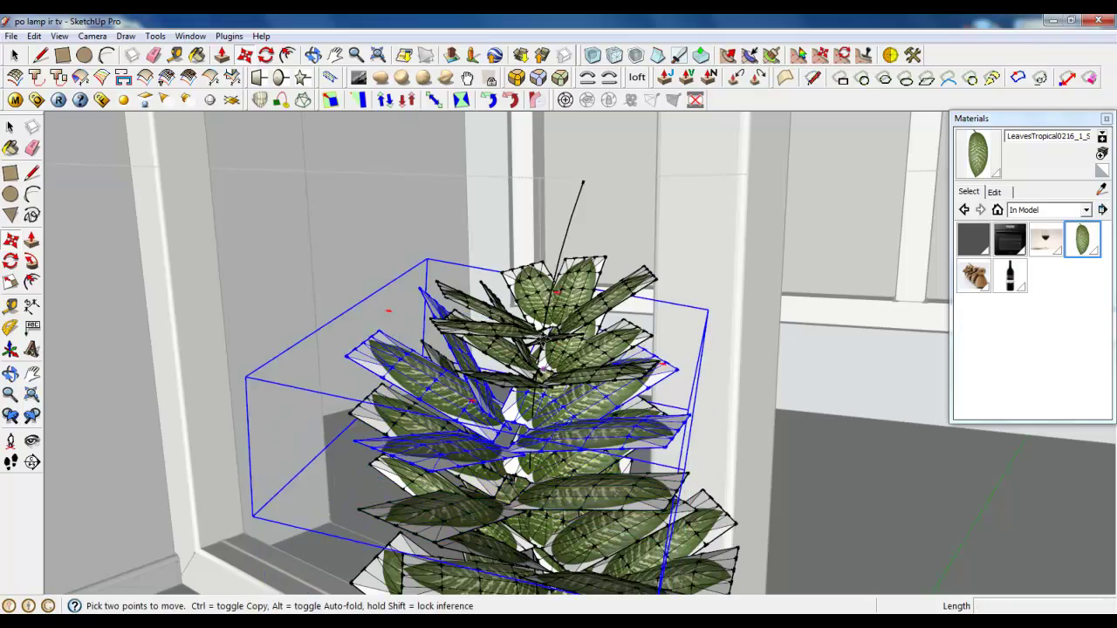
# - Rotate the copied leaf group about 35° around the stem's base so its leaves are offset from the tier below
pyautogui.scroll(-6, 550, 335)
pyautogui.scroll(2, 549, 585)
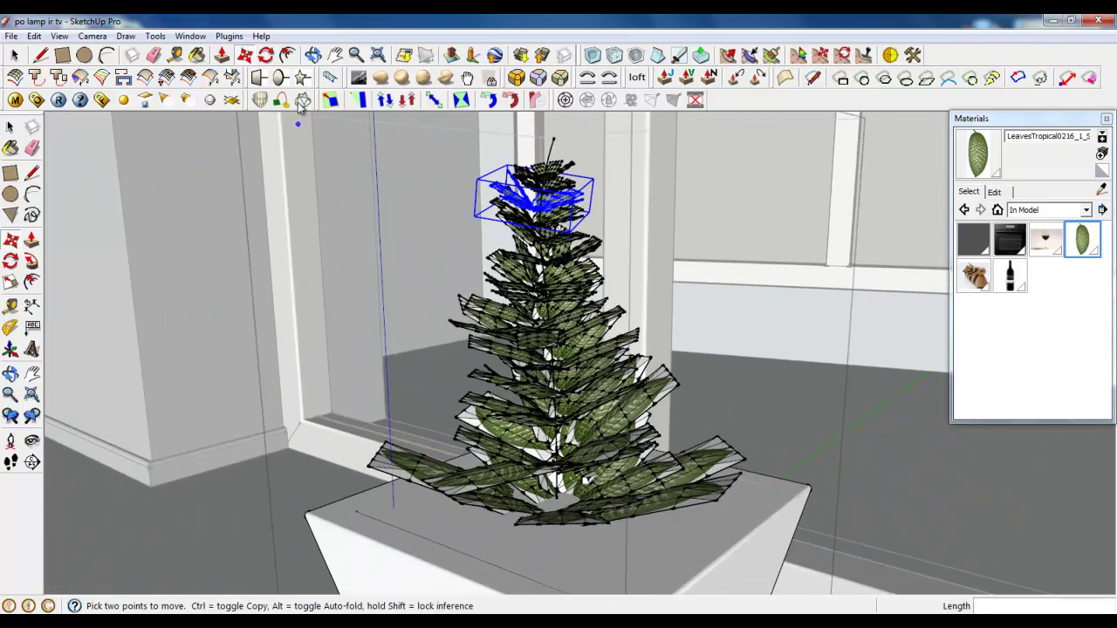
pyautogui.click(266, 55)
pyautogui.scroll(2, 539, 518)
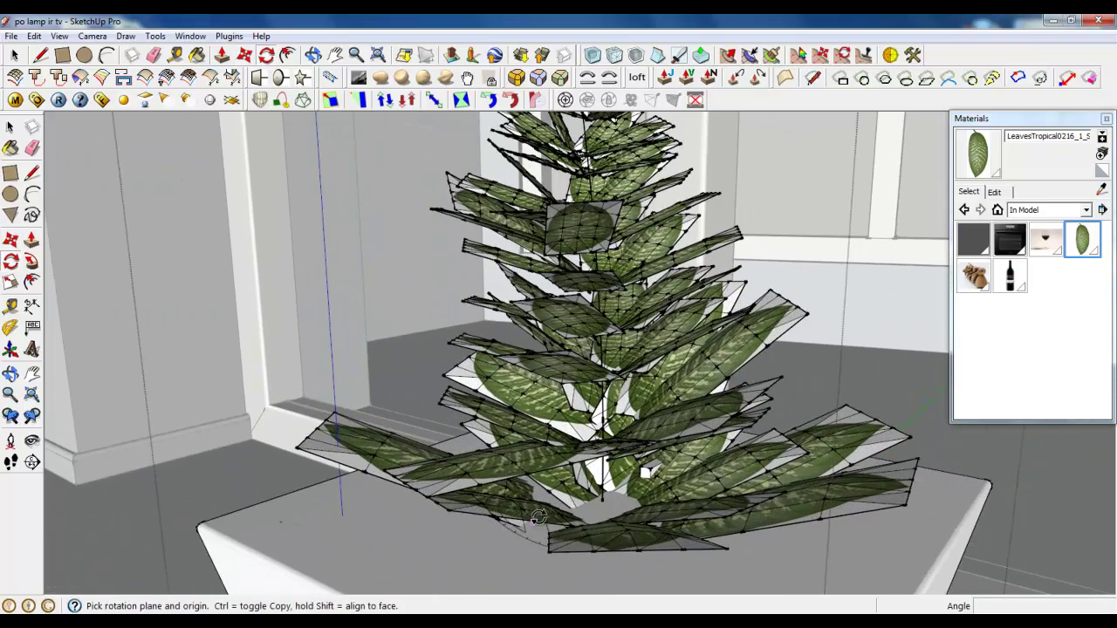
pyautogui.click(611, 510)
pyautogui.click(342, 515)
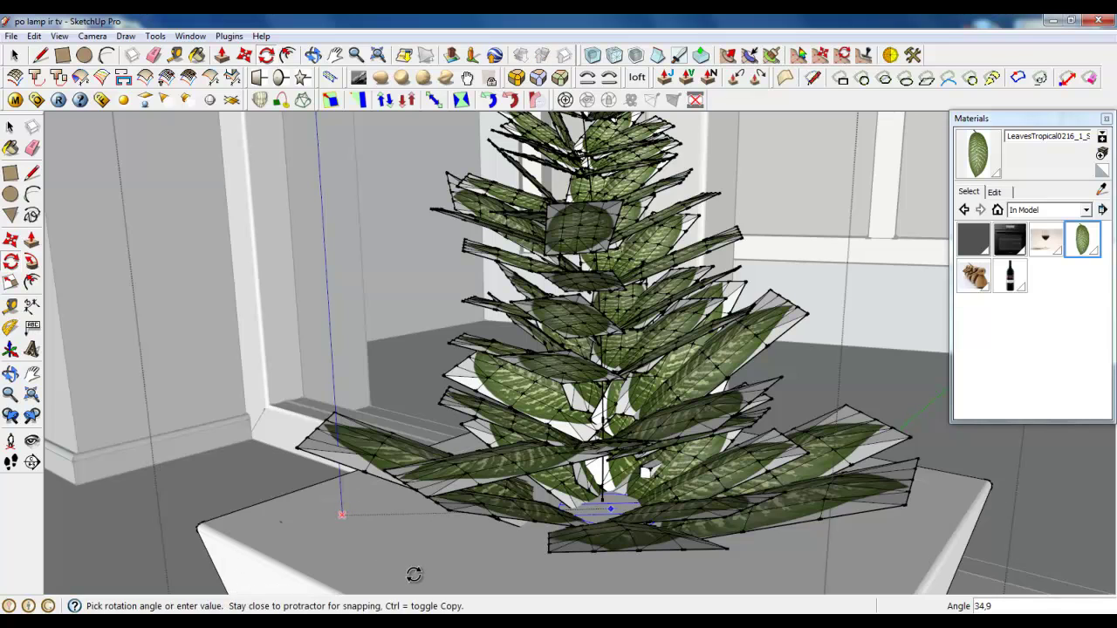
pyautogui.click(413, 574)
pyautogui.scroll(-5, 414, 574)
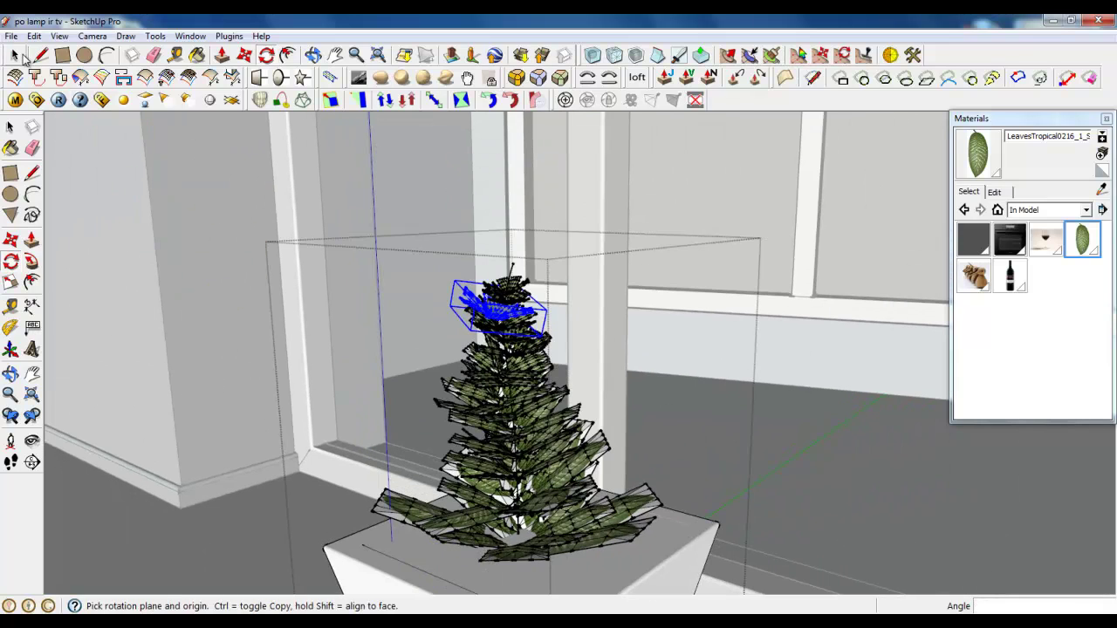
# - Select the line segments of the curved stem running up through the leaf tiers
pyautogui.click(16, 56)
pyautogui.scroll(-4, 563, 323)
pyautogui.moveTo(563, 323); pyautogui.dragTo(720, 477, button='middle')
pyautogui.scroll(4, 721, 478)
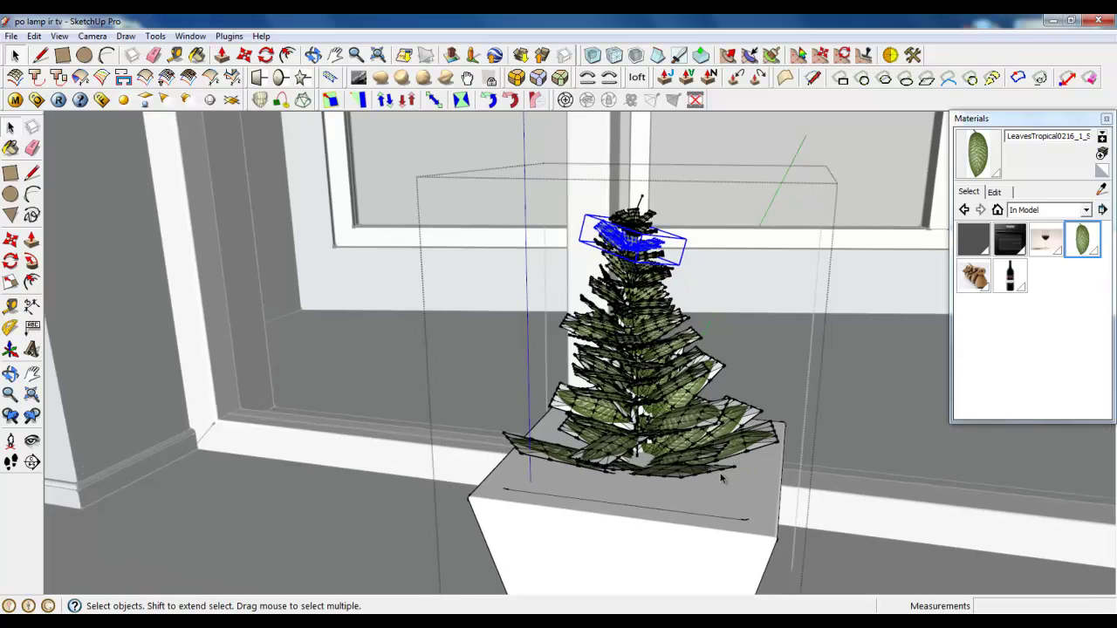
pyautogui.scroll(2, 722, 477)
pyautogui.scroll(3, 644, 445)
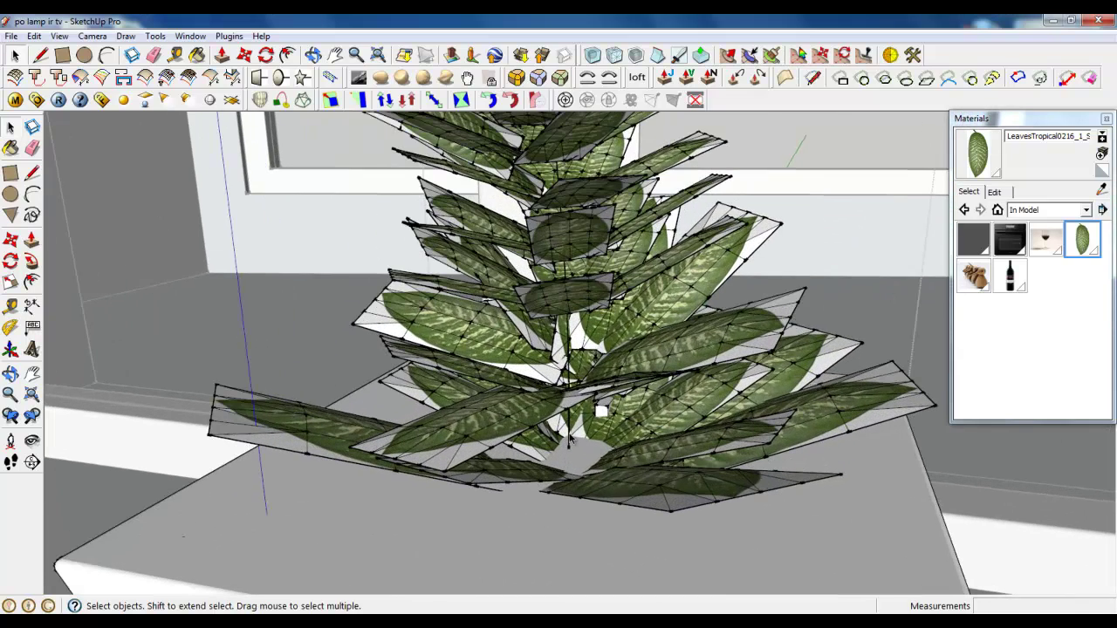
pyautogui.scroll(-5, 570, 439)
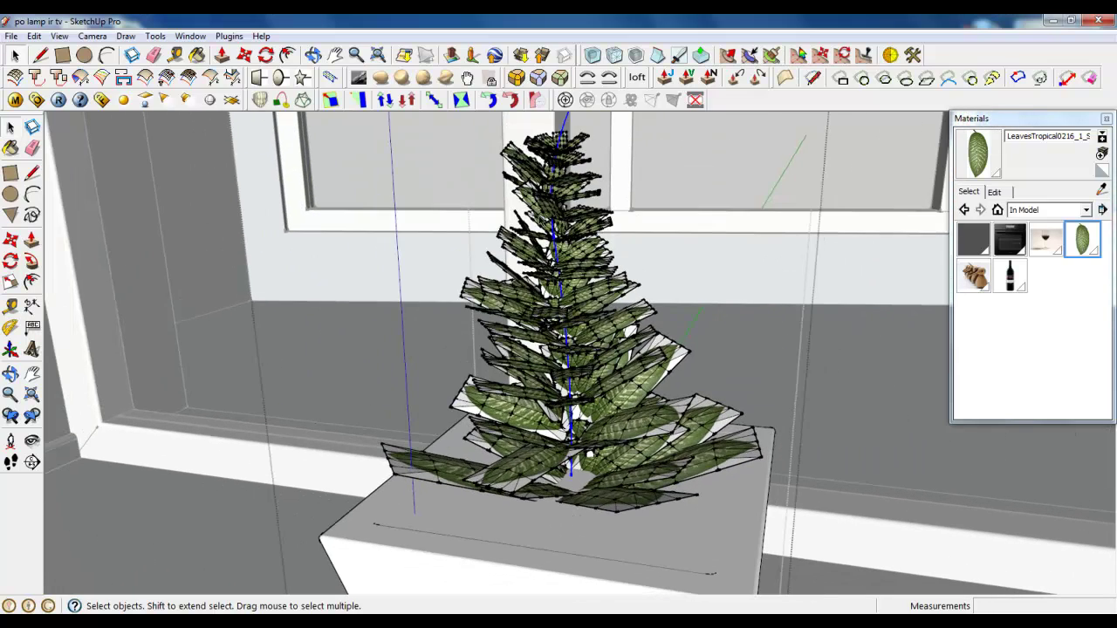
pyautogui.scroll(-2, 590, 455)
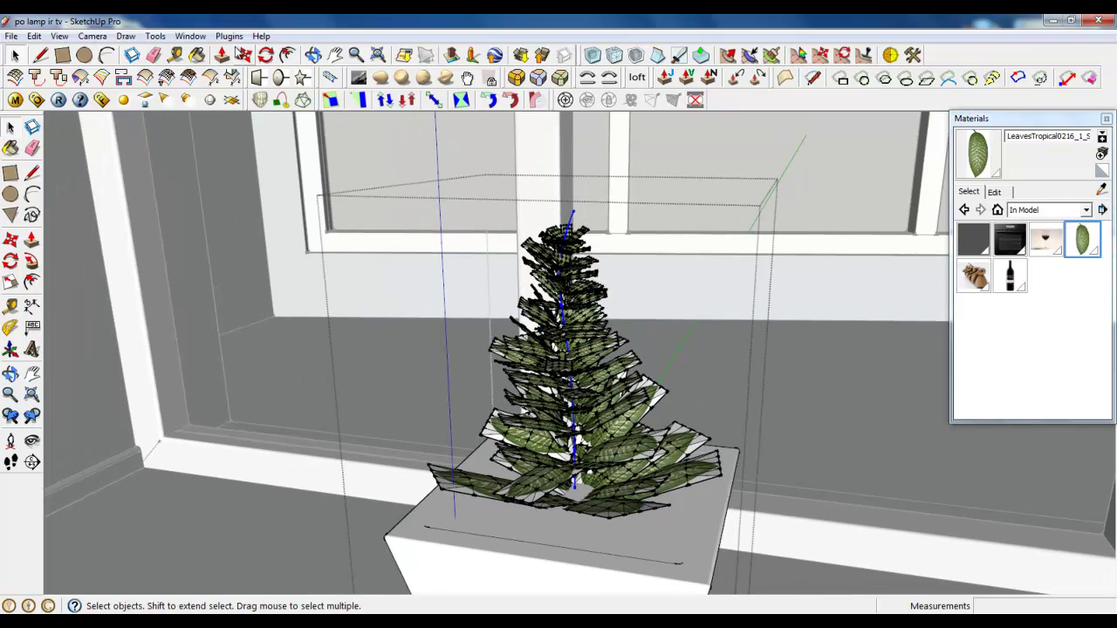
# - Try to extrude a pipe along the selected stem path
pyautogui.click(229, 36)
pyautogui.click(259, 180)
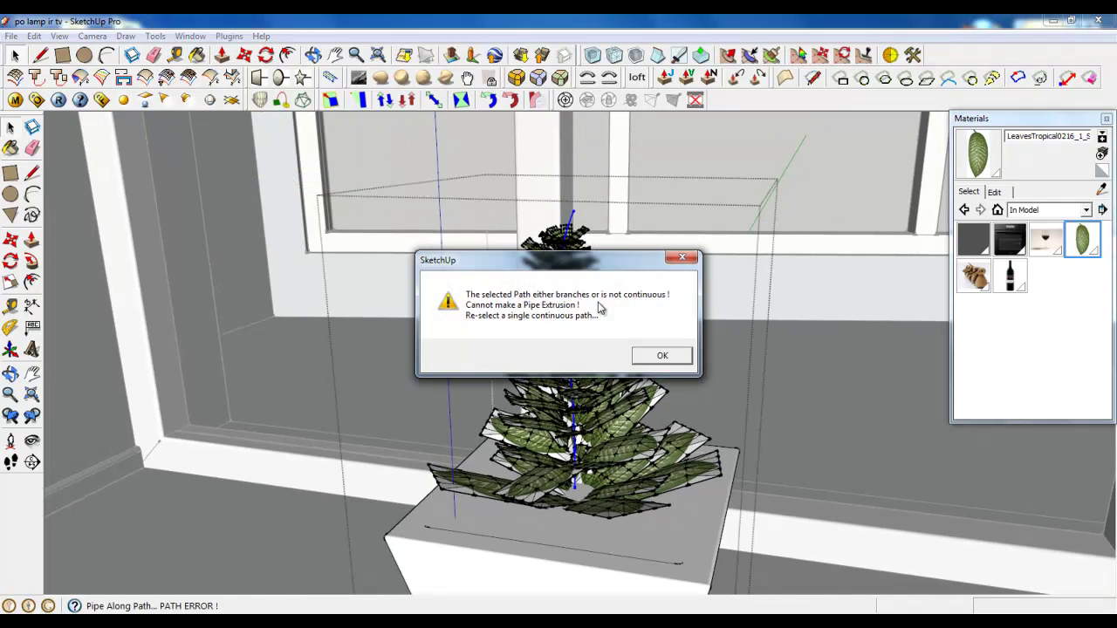
pyautogui.click(661, 355)
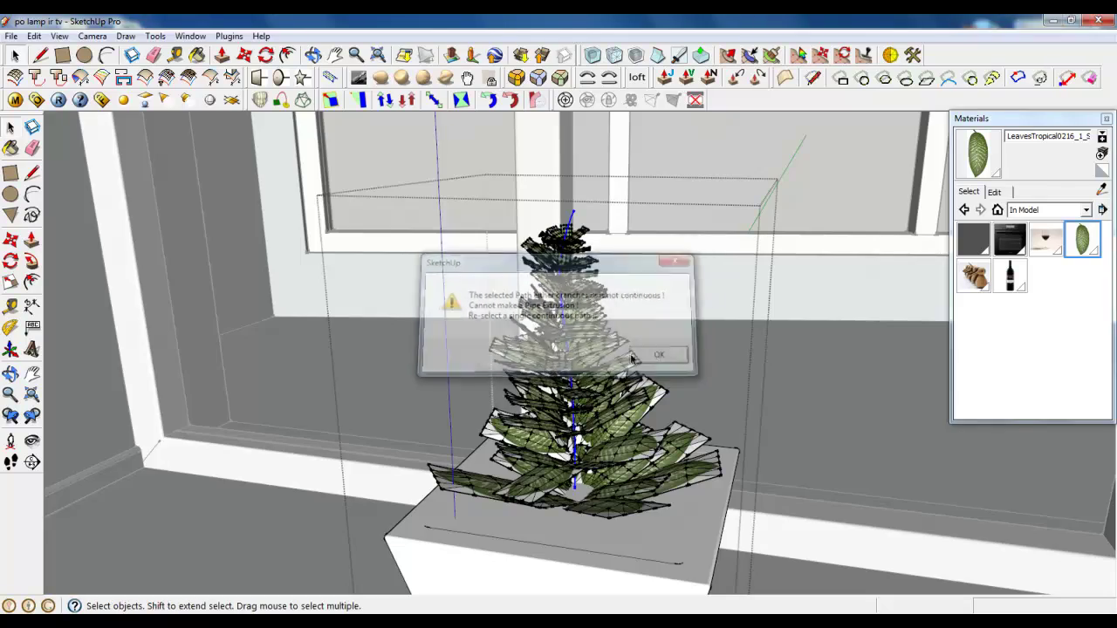
# - Examine the selected stem line between the leaf tiers for breaks or branches in the path
pyautogui.scroll(4, 571, 384)
pyautogui.scroll(4, 534, 299)
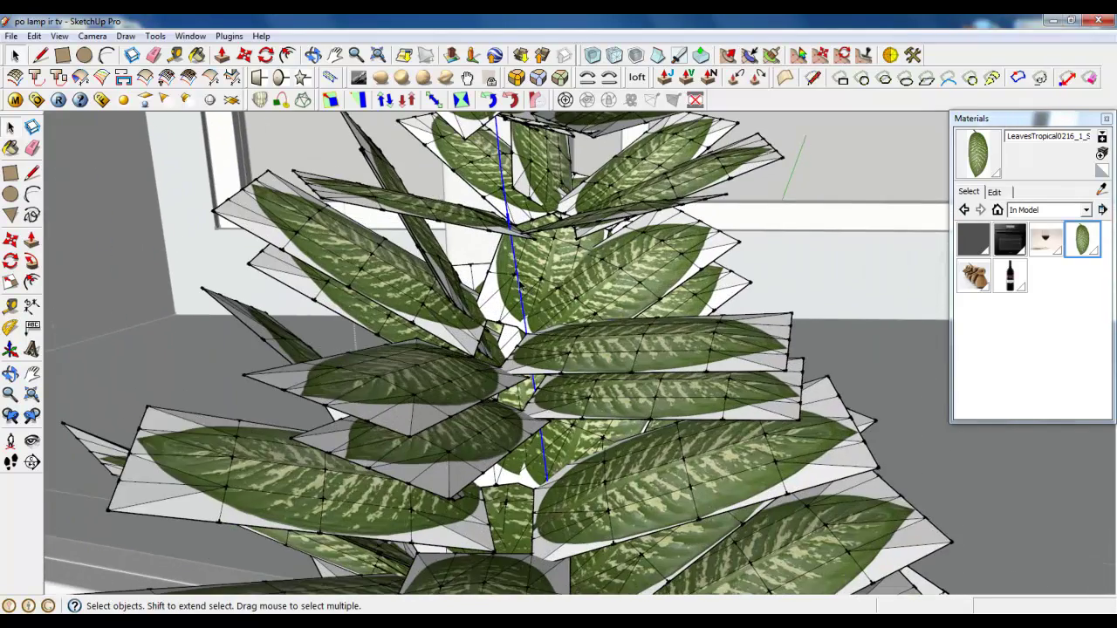
pyautogui.moveTo(523, 288); pyautogui.dragTo(507, 213, button='middle')
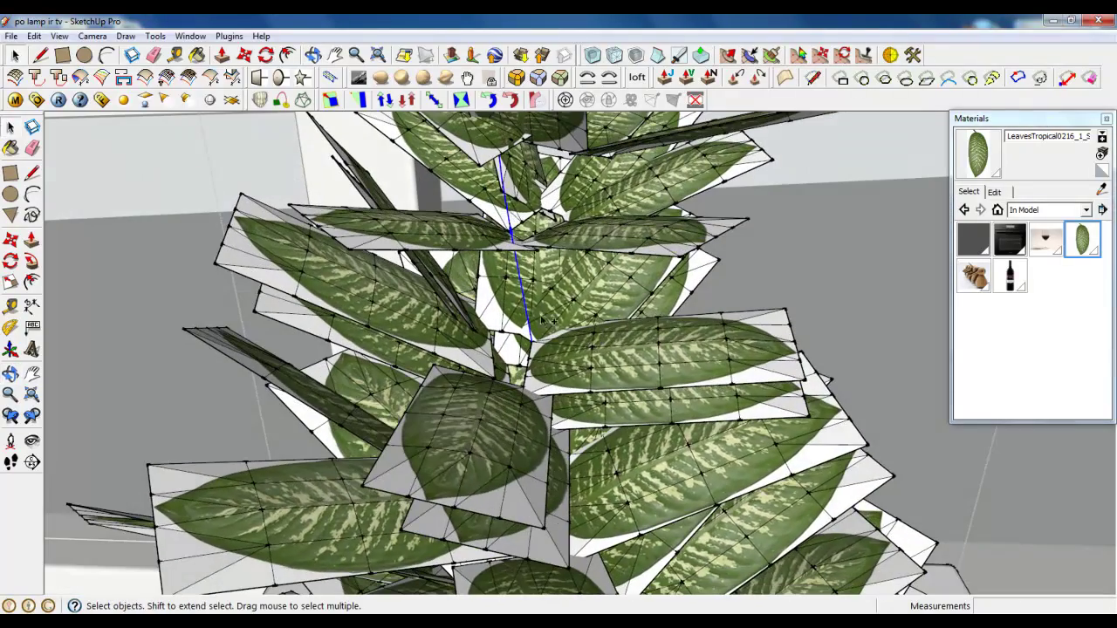
pyautogui.scroll(-8, 542, 319)
pyautogui.scroll(7, 559, 390)
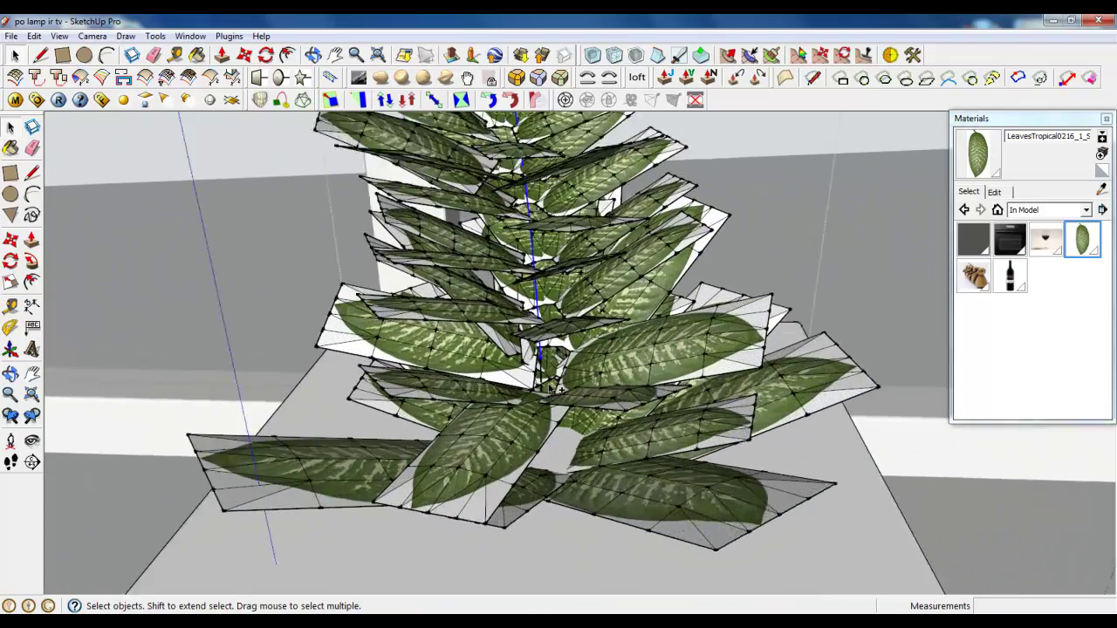
pyautogui.scroll(3, 559, 389)
pyautogui.scroll(-8, 560, 389)
pyautogui.moveTo(559, 389)
pyautogui.mouseDown(button='middle')
pyautogui.moveTo(583, 379)
pyautogui.moveTo(554, 372)
pyautogui.moveTo(610, 476)
pyautogui.moveTo(529, 405)
pyautogui.mouseUp(button='middle')
pyautogui.scroll(-3, 611, 476)
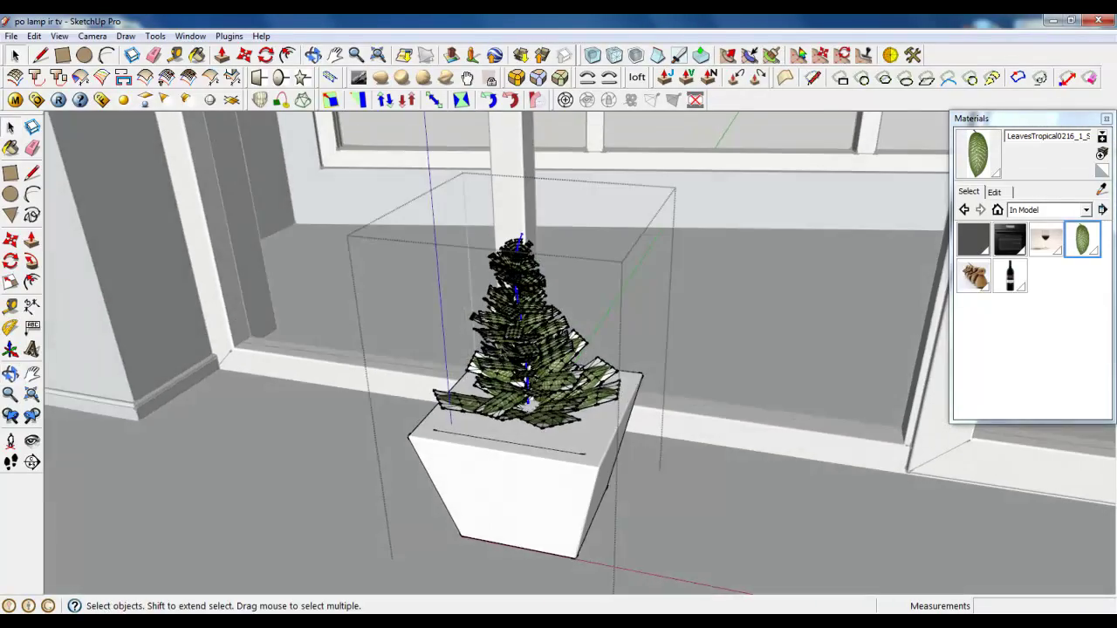
# - Weld the selected stem segments into a single curve and leave the curve open
pyautogui.click(230, 37)
pyautogui.click(246, 248)
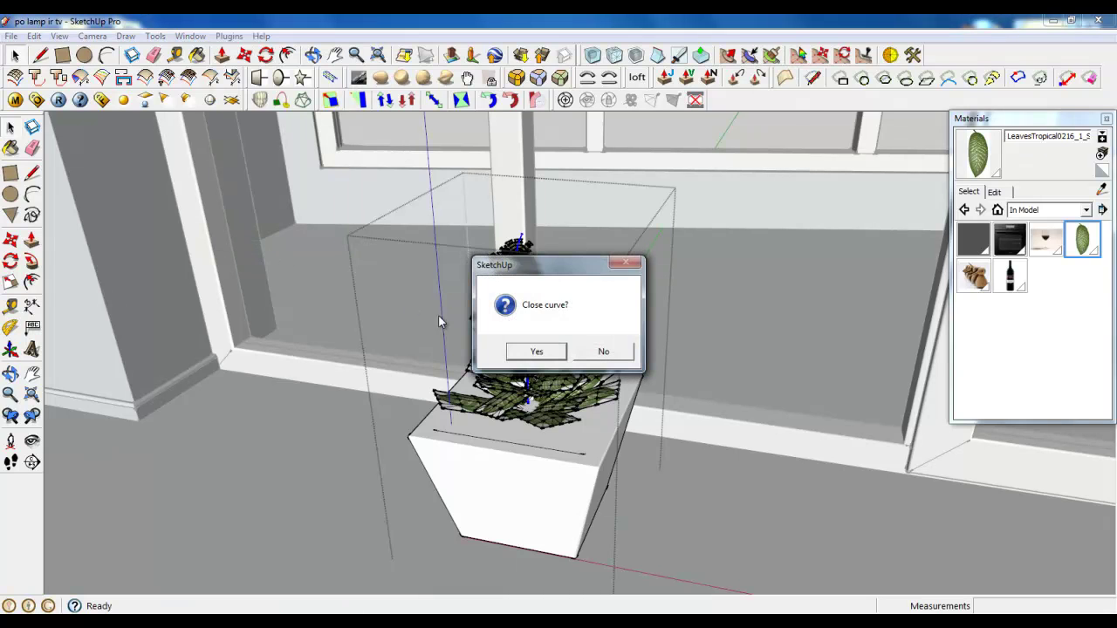
pyautogui.click(616, 355)
pyautogui.click(613, 351)
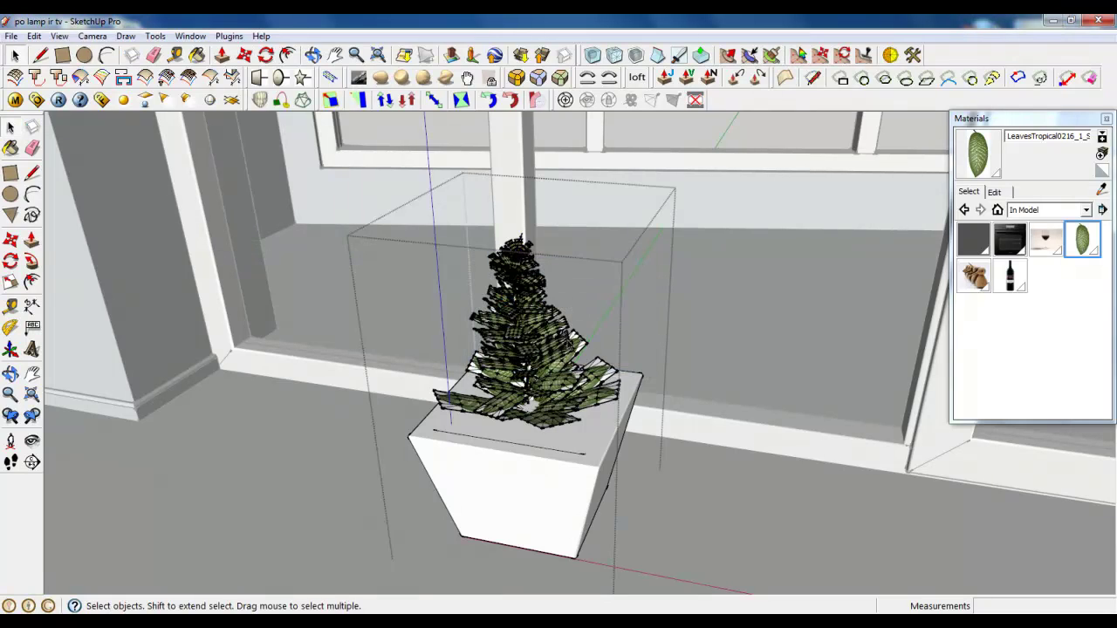
# - Extrude a pipe along the welded stem curve with 5.0 mm outside diameter, 0.0 inside diameter and 10 circle segments
pyautogui.scroll(2, 529, 247)
pyautogui.scroll(2, 530, 245)
pyautogui.scroll(-3, 521, 191)
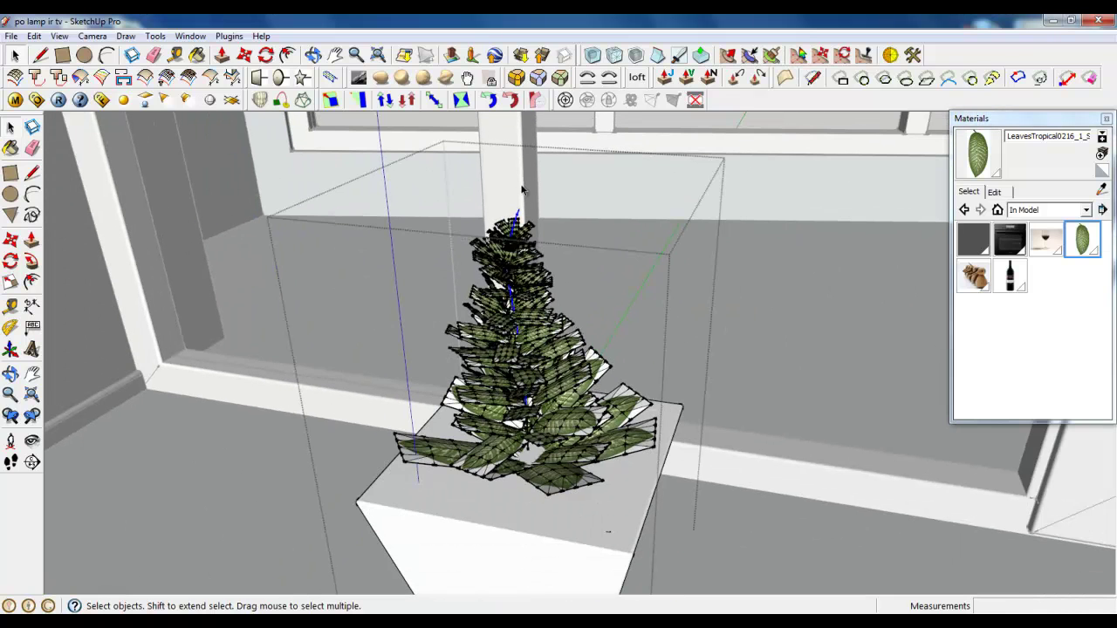
pyautogui.click(228, 36)
pyautogui.click(277, 181)
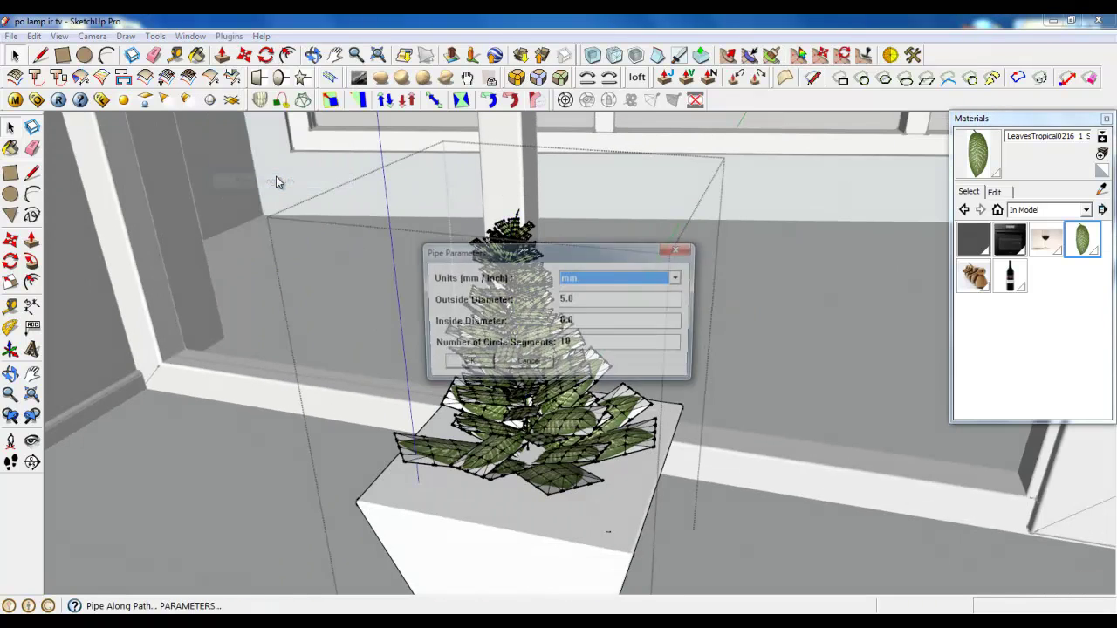
pyautogui.press('Tab')
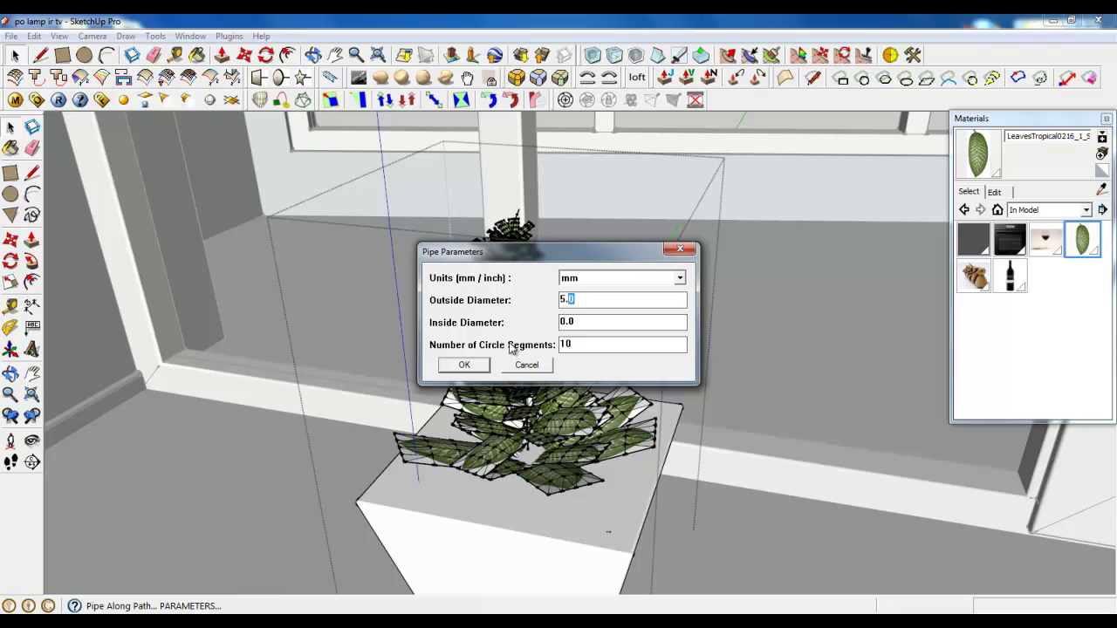
pyautogui.click(465, 365)
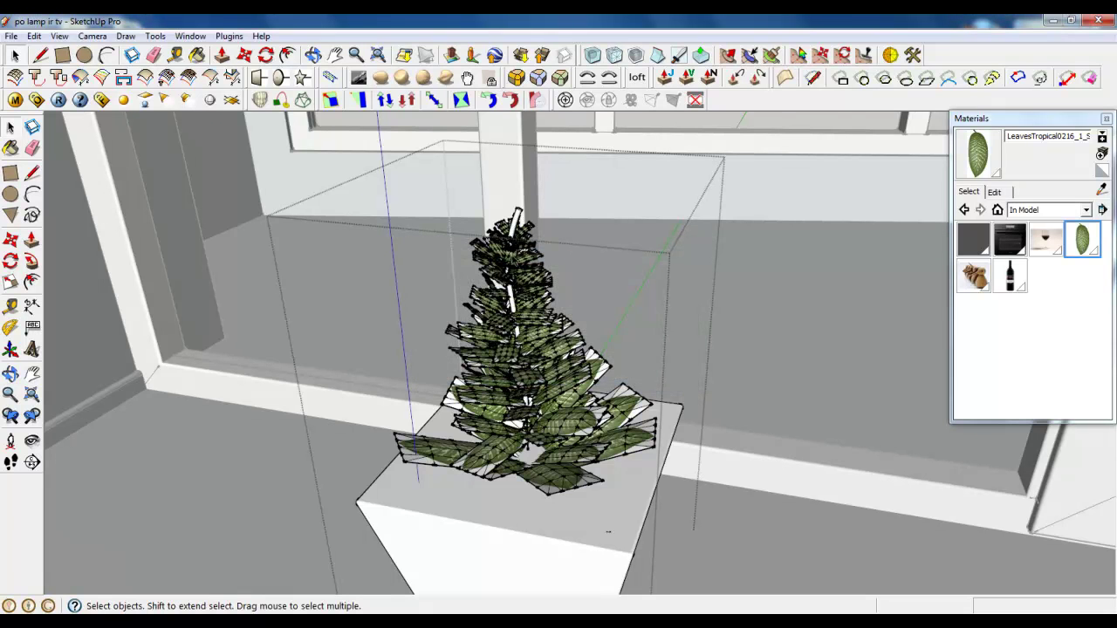
# - Select all the leaf tiers together with the stem and scale them up uniformly about their center by a factor of 1.18
pyautogui.scroll(2, 535, 459)
pyautogui.moveTo(535, 460); pyautogui.dragTo(623, 423, button='middle')
pyautogui.scroll(-4, 603, 453)
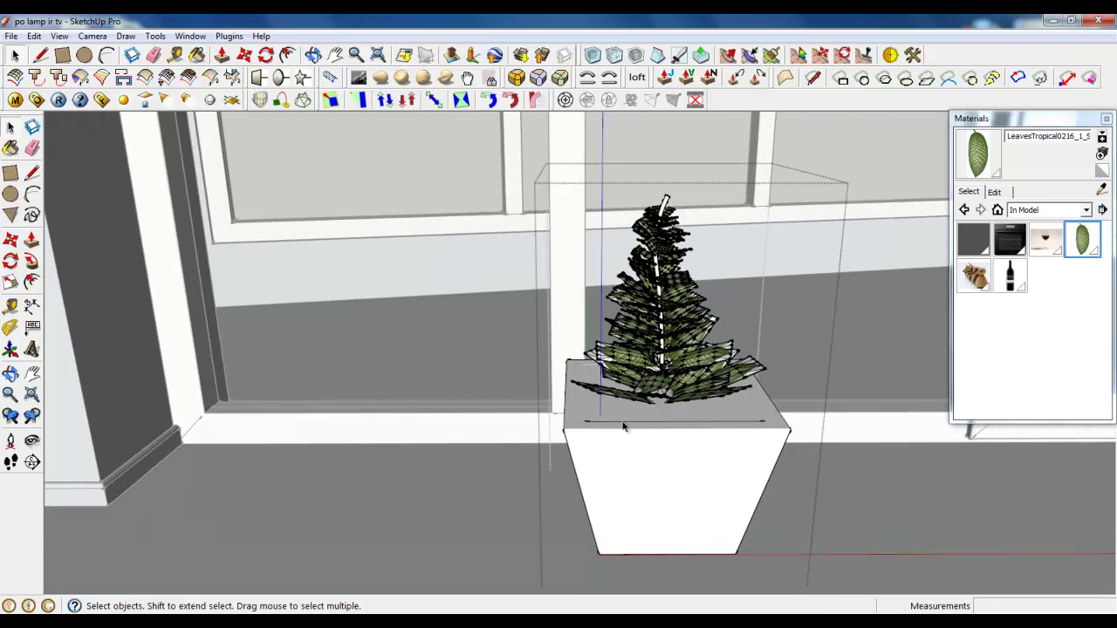
pyautogui.scroll(-1, 620, 424)
pyautogui.click(617, 358)
pyautogui.scroll(-4, 548, 424)
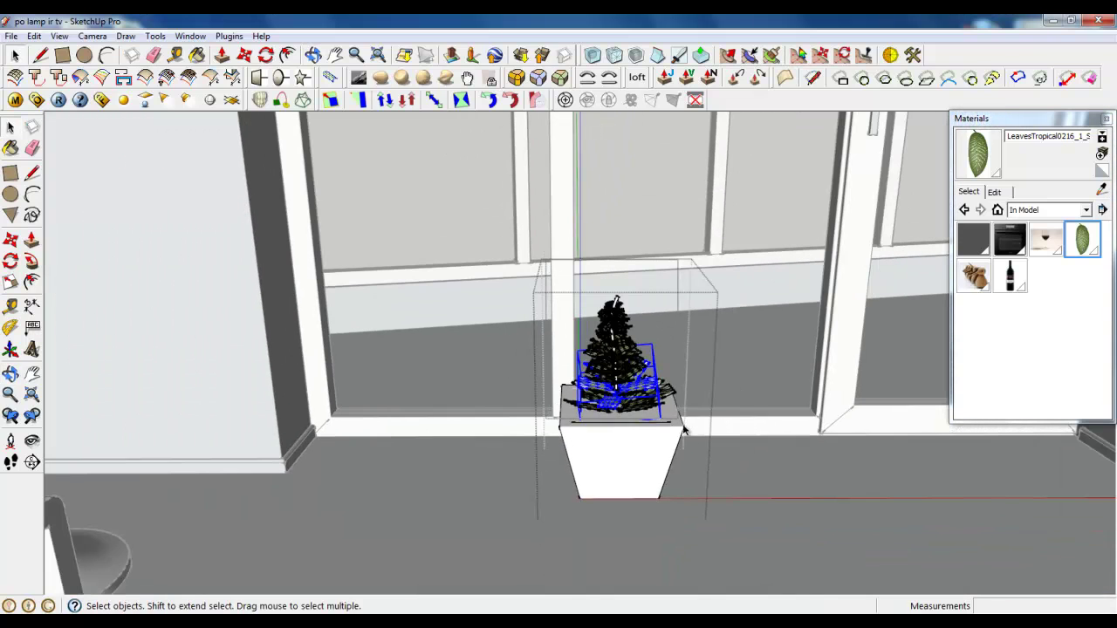
pyautogui.scroll(4, 615, 314)
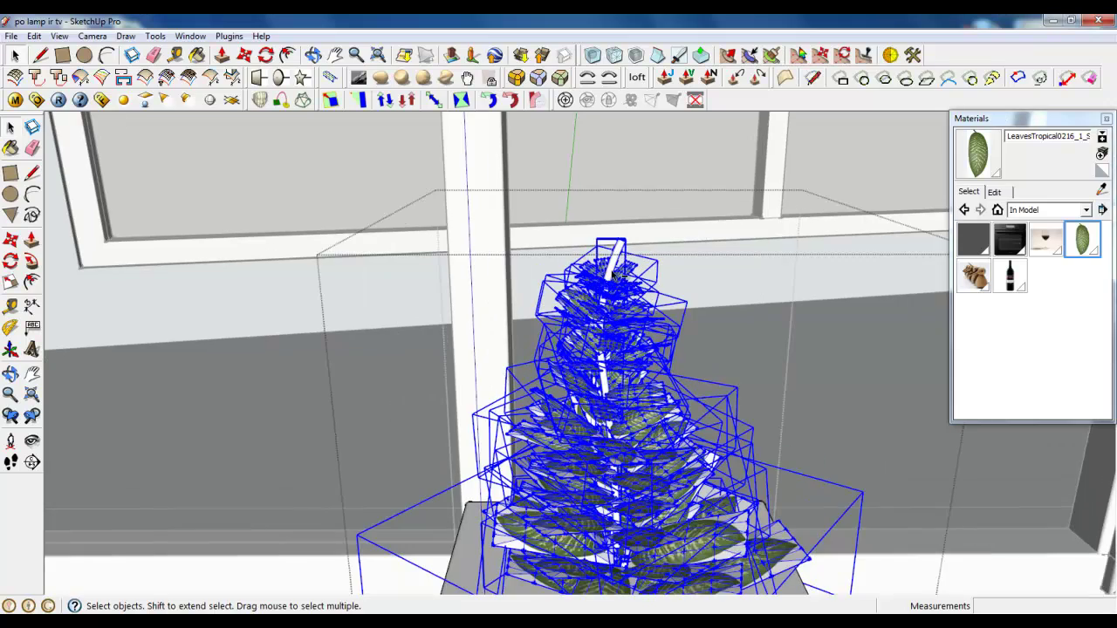
pyautogui.click(10, 282)
pyautogui.scroll(-3, 558, 331)
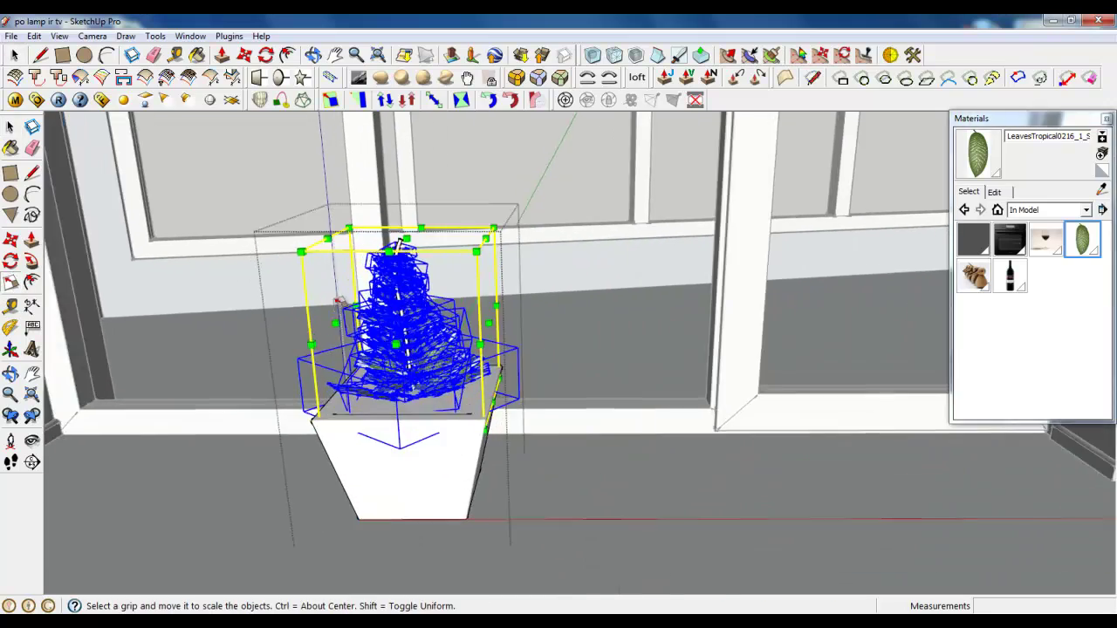
pyautogui.scroll(3, 594, 331)
pyautogui.scroll(-1, 593, 330)
pyautogui.scroll(-1, 593, 331)
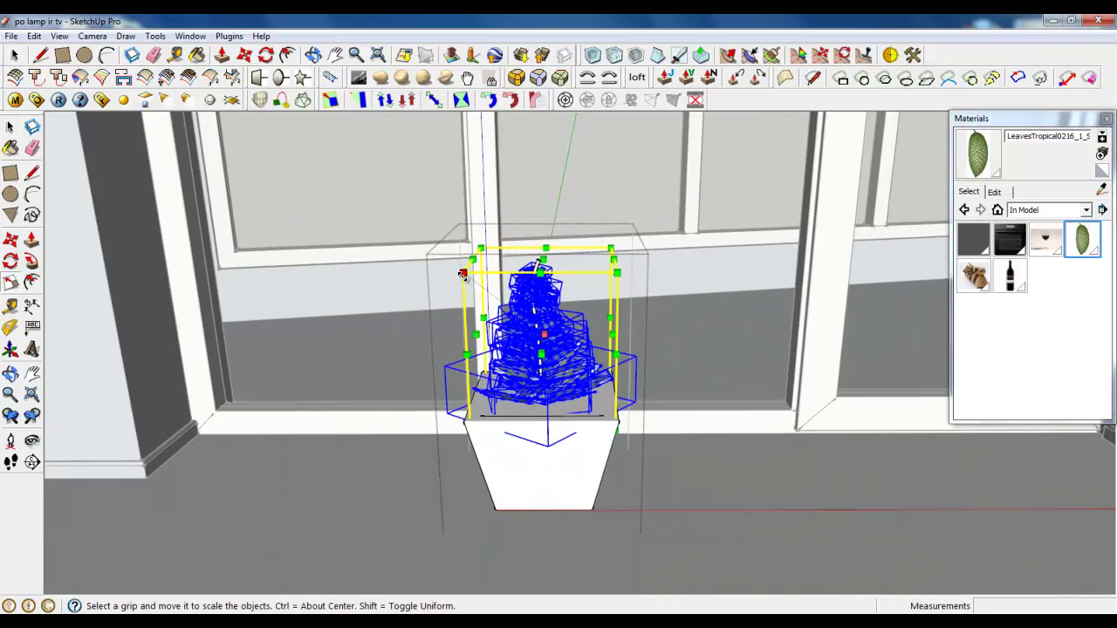
pyautogui.moveTo(462, 275); pyautogui.dragTo(441, 251)
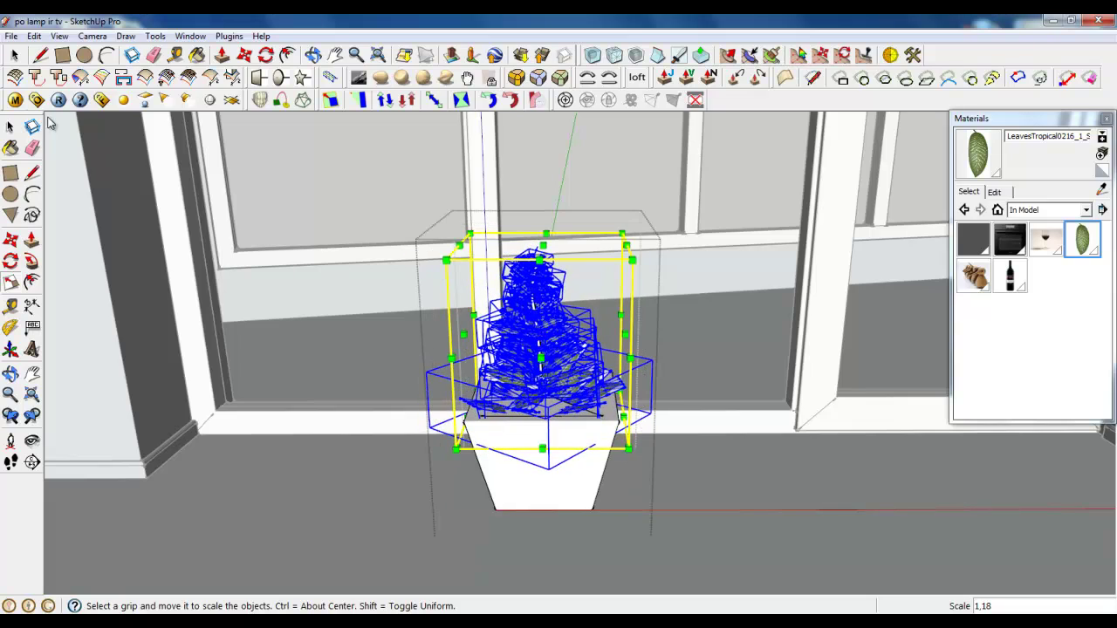
pyautogui.click(12, 57)
# - Open the top of the pot by removing the rectangular face inside its rim beneath the leaves
pyautogui.scroll(6, 579, 404)
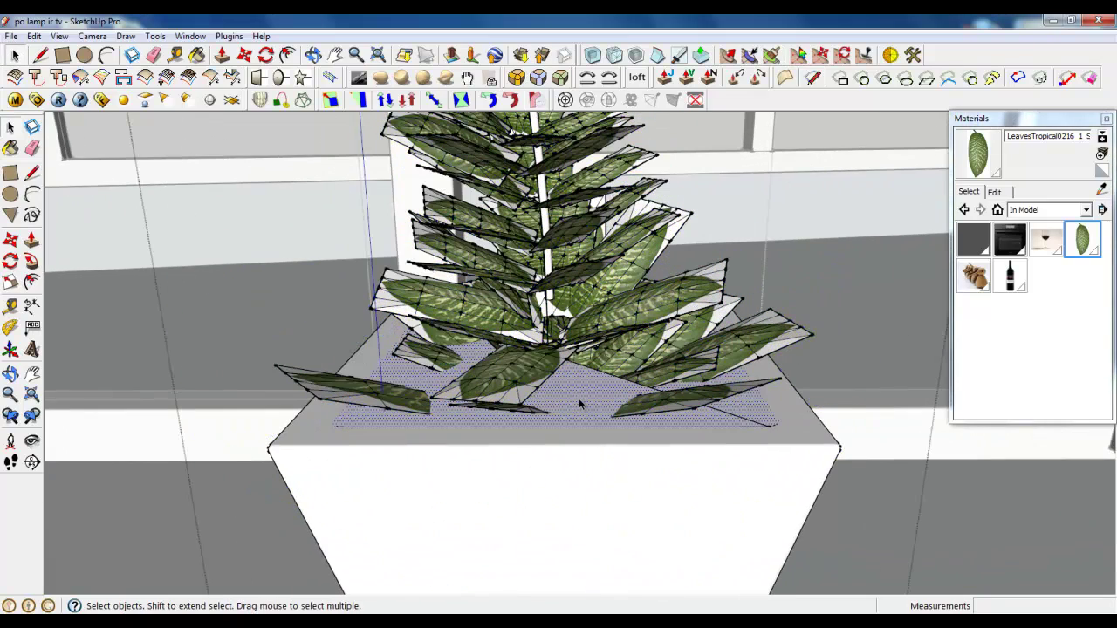
pyautogui.scroll(-6, 579, 404)
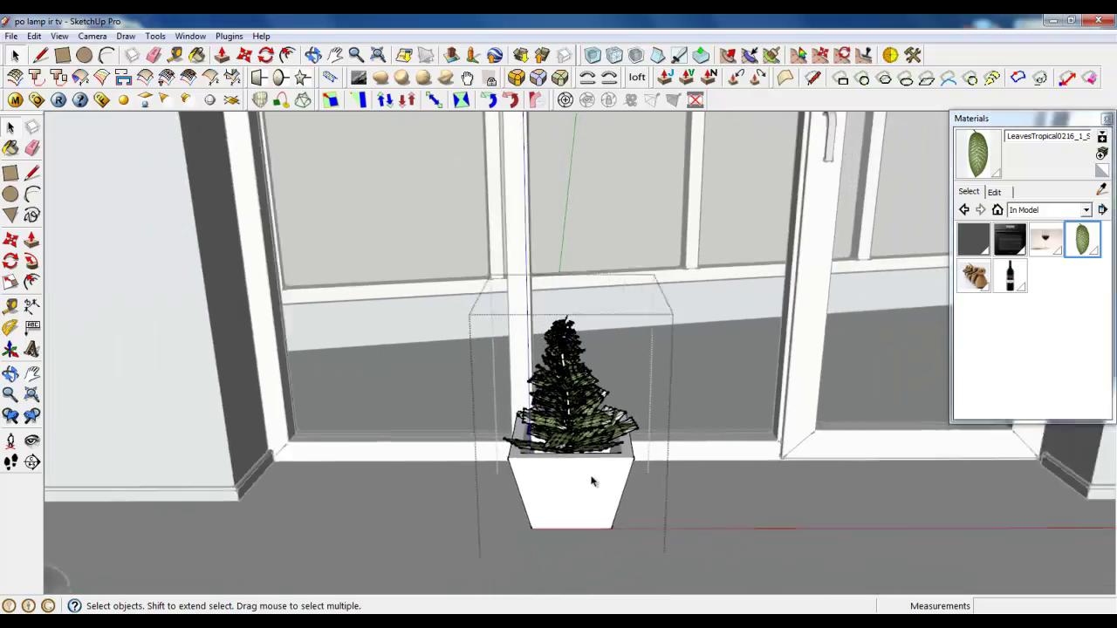
pyautogui.scroll(-2, 591, 481)
pyautogui.moveTo(591, 481); pyautogui.dragTo(362, 543, button='middle')
# - Select the lowest leaf tier and examine the LeavesTropical0216_1_SDIFFUSE settings in the V-Ray material editor, leaving them as they are
pyautogui.scroll(5, 658, 436)
pyautogui.scroll(8, 411, 460)
pyautogui.scroll(-2, 400, 428)
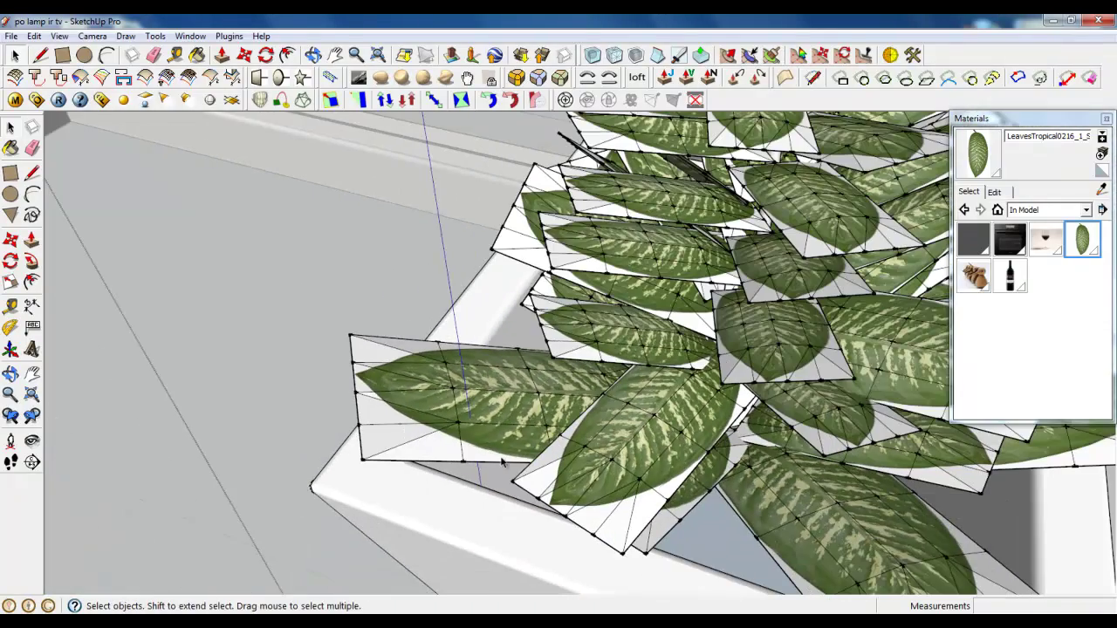
pyautogui.moveTo(536, 370); pyautogui.dragTo(616, 397, button='middle')
pyautogui.scroll(2, 617, 397)
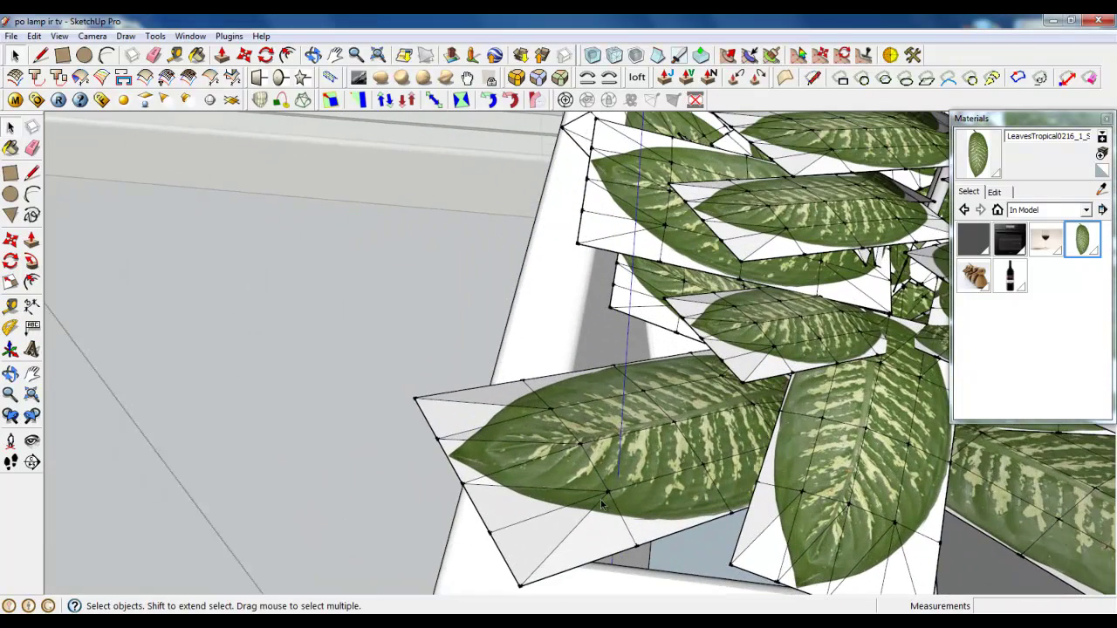
pyautogui.click(547, 550)
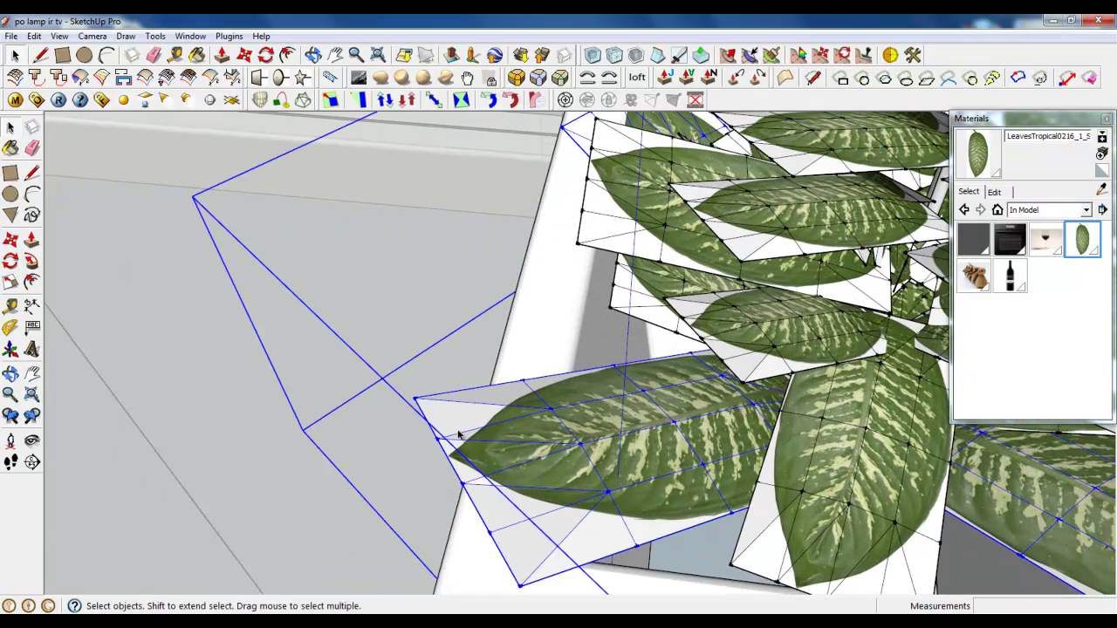
pyautogui.click(35, 100)
pyautogui.click(902, 89)
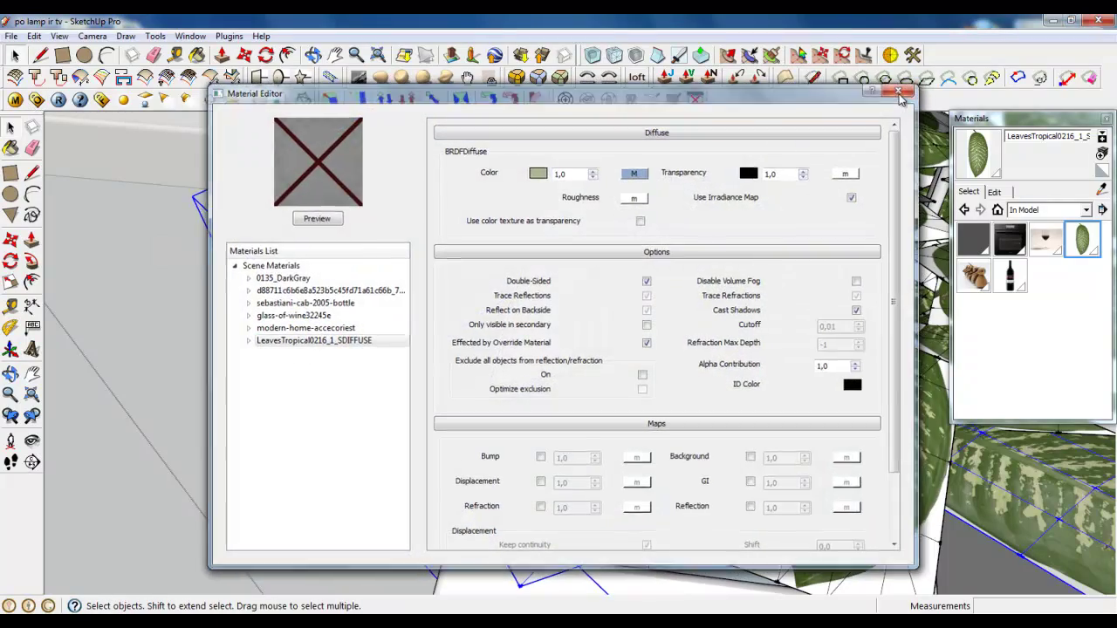
pyautogui.moveTo(540, 433); pyautogui.dragTo(698, 400, button='middle')
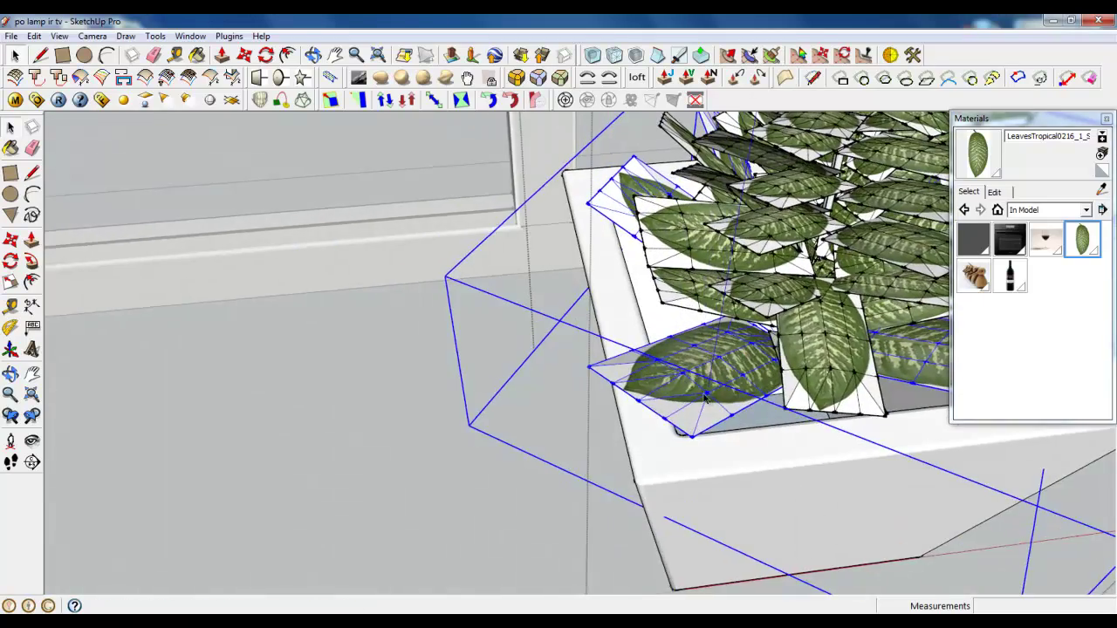
pyautogui.scroll(-4, 438, 448)
pyautogui.scroll(2, 606, 377)
pyautogui.scroll(-2, 592, 423)
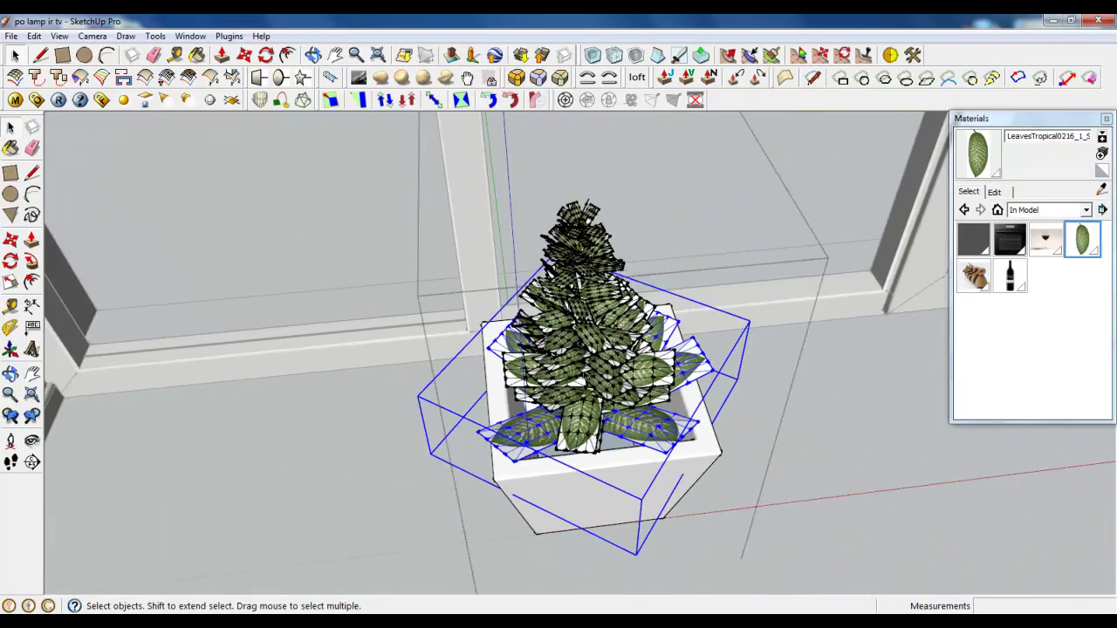
pyautogui.moveTo(582, 213); pyautogui.dragTo(585, 173, button='middle')
pyautogui.scroll(-2, 600, 354)
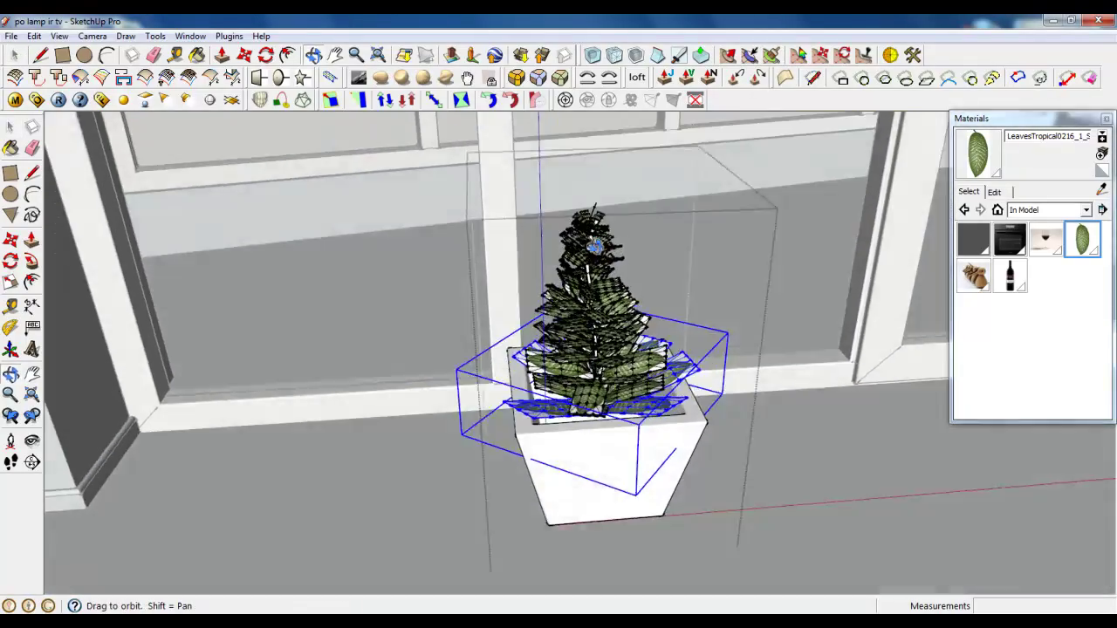